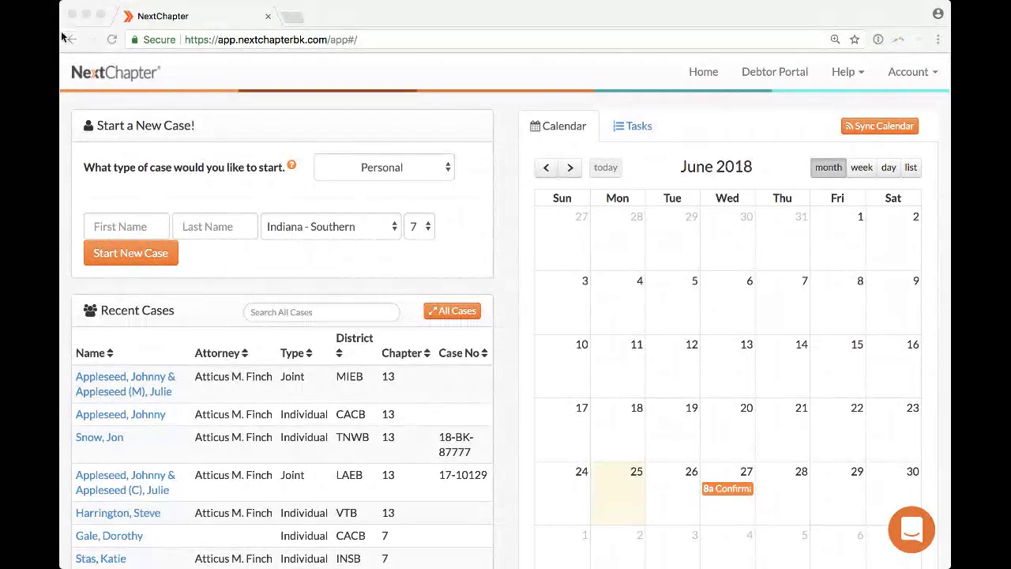
# Focus the NextChapter window and open the Account menu with settings, billing, add-ons and log out.
pyautogui.click(63, 88)
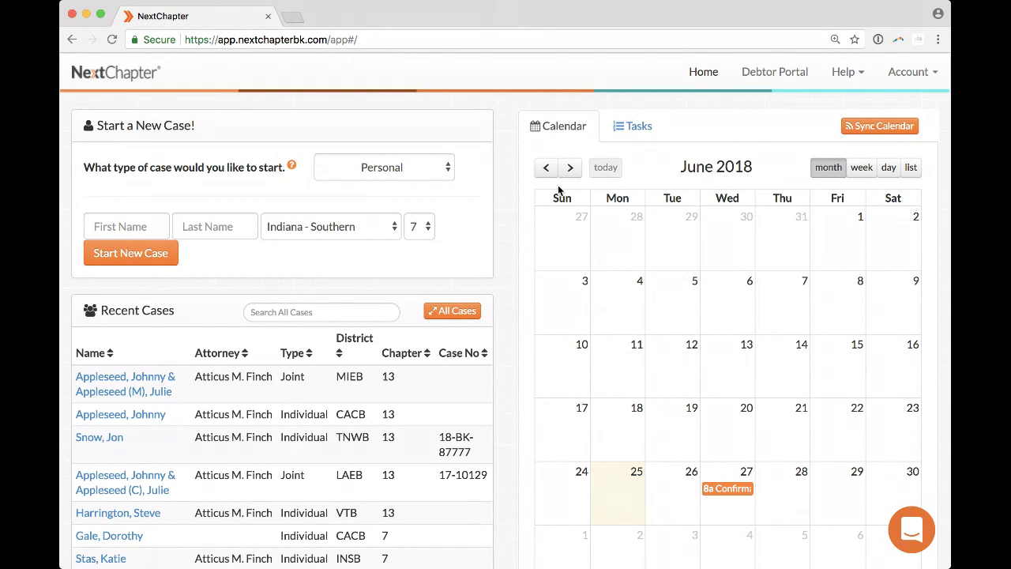
pyautogui.click(917, 77)
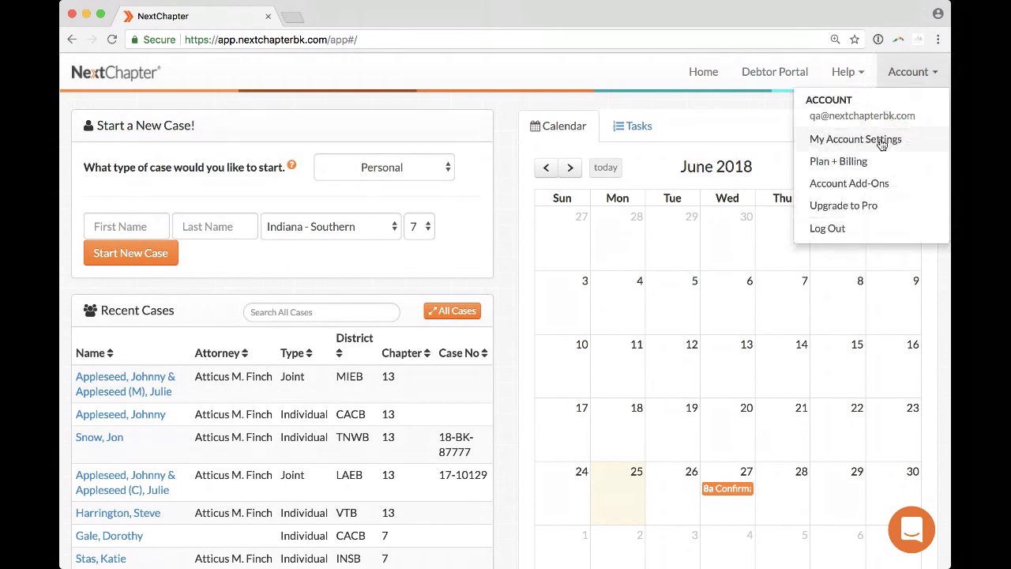
# Open My Account Settings and scroll to Debt Law Firm, LLC's Additional Offices table.
pyautogui.click(881, 141)
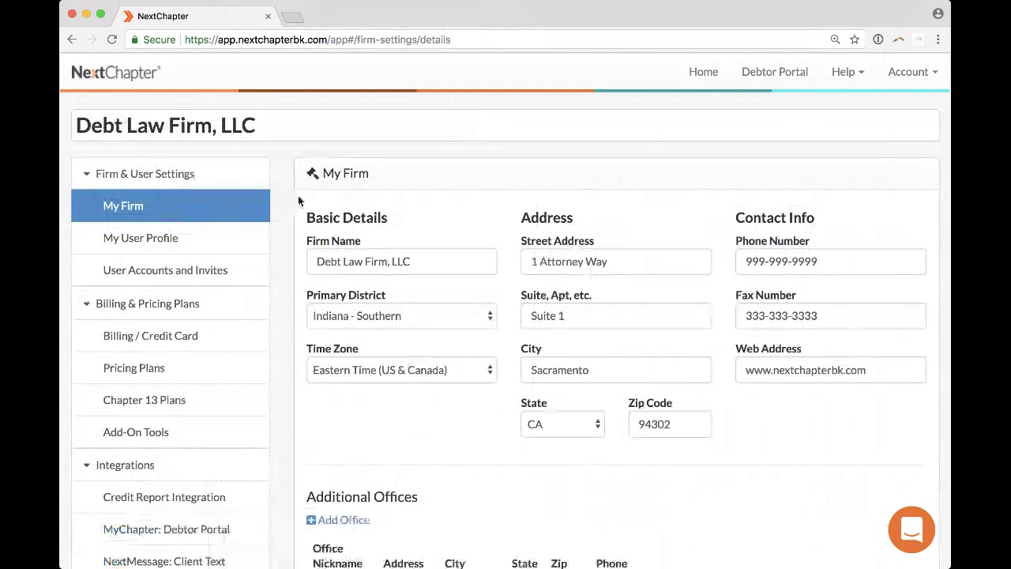
pyautogui.scroll(-3, 298, 195)
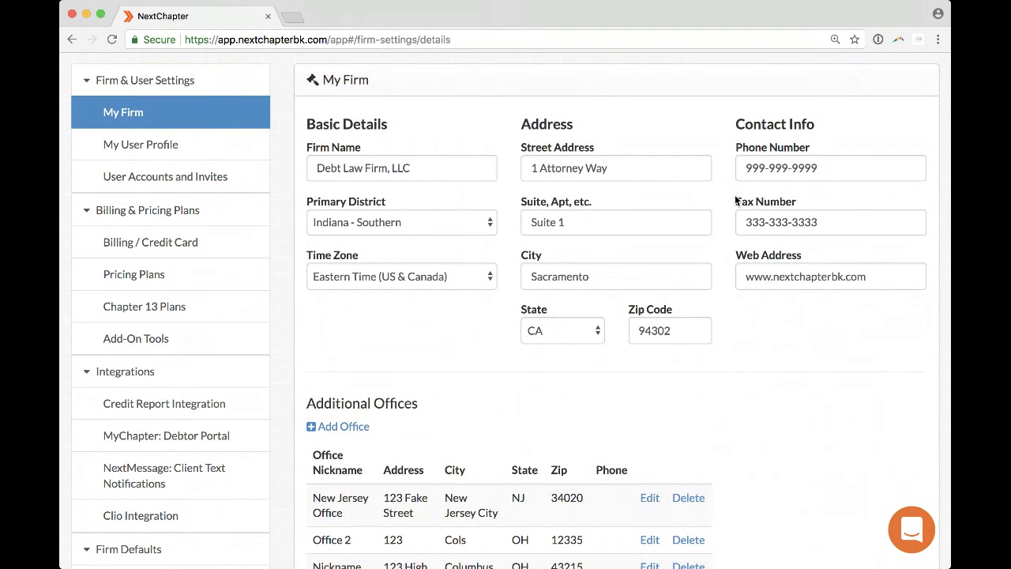
pyautogui.scroll(-2, 782, 355)
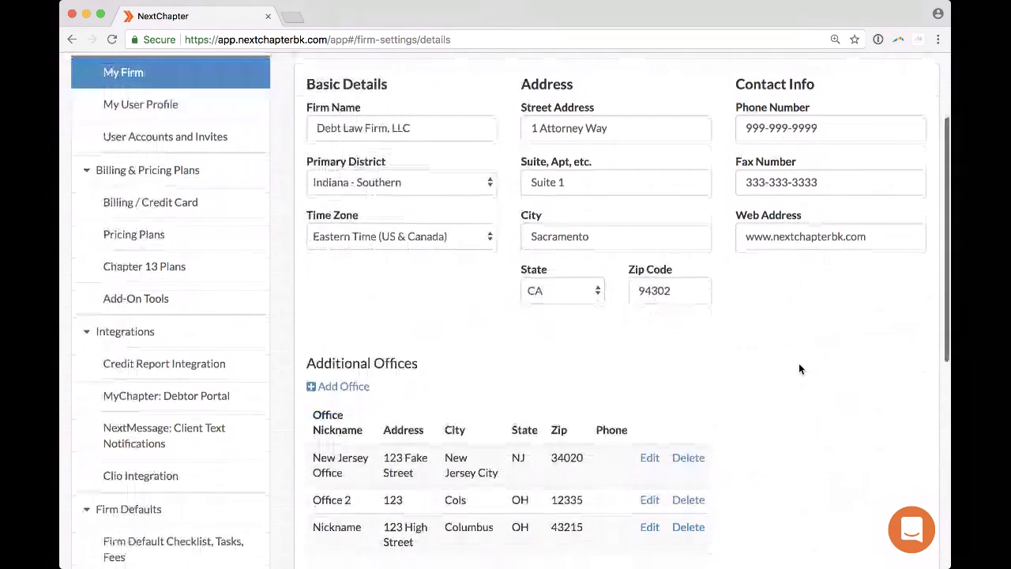
pyautogui.scroll(-1, 798, 369)
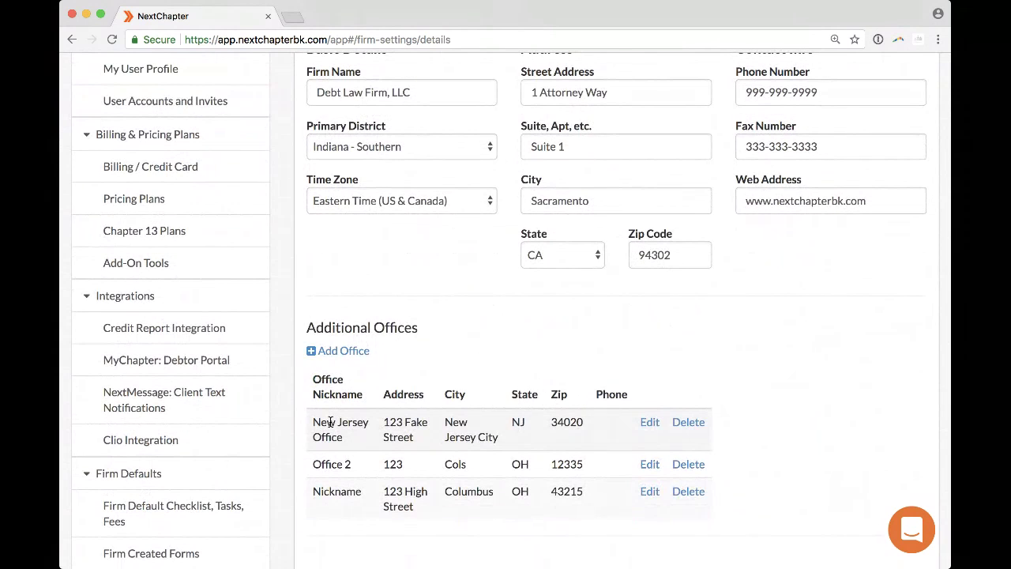
pyautogui.click(335, 352)
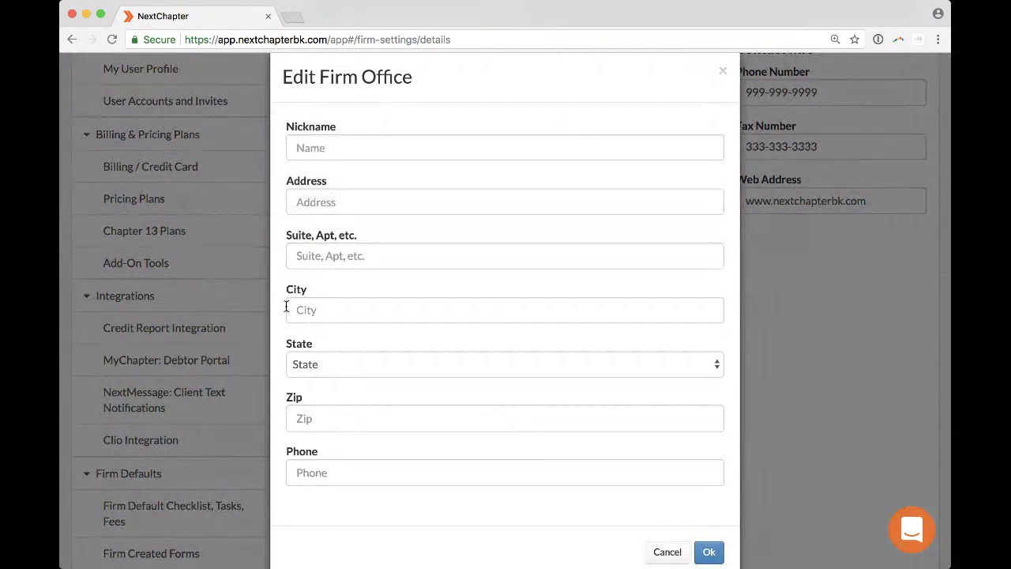
pyautogui.scroll(-1, 287, 310)
pyautogui.click(316, 114)
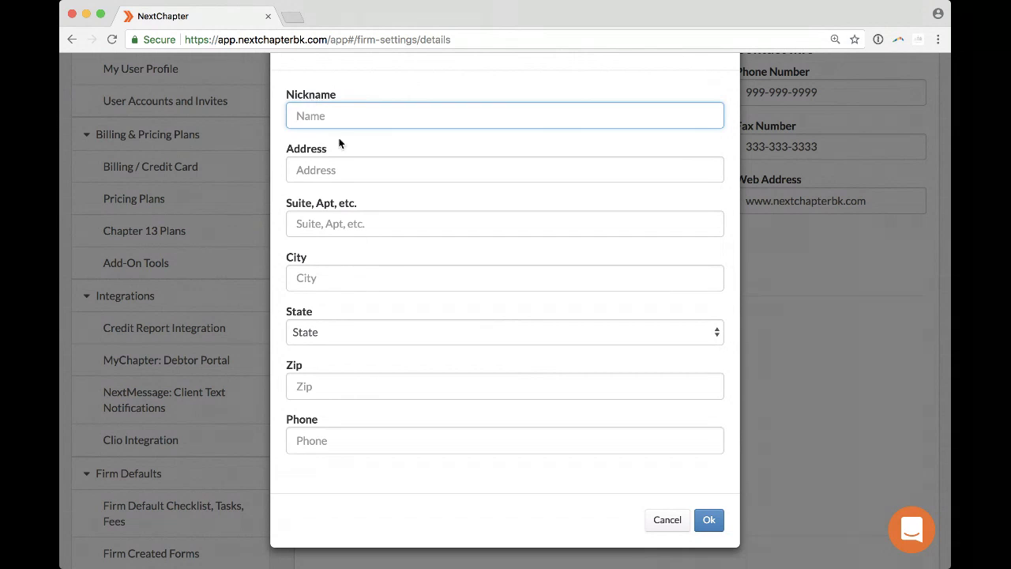
pyautogui.click(663, 523)
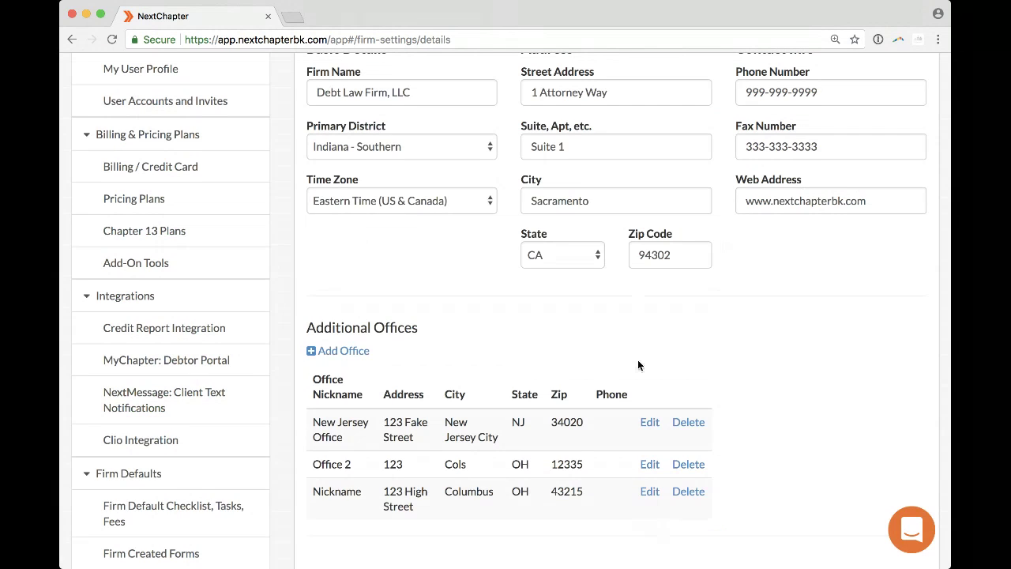
pyautogui.scroll(1, 638, 365)
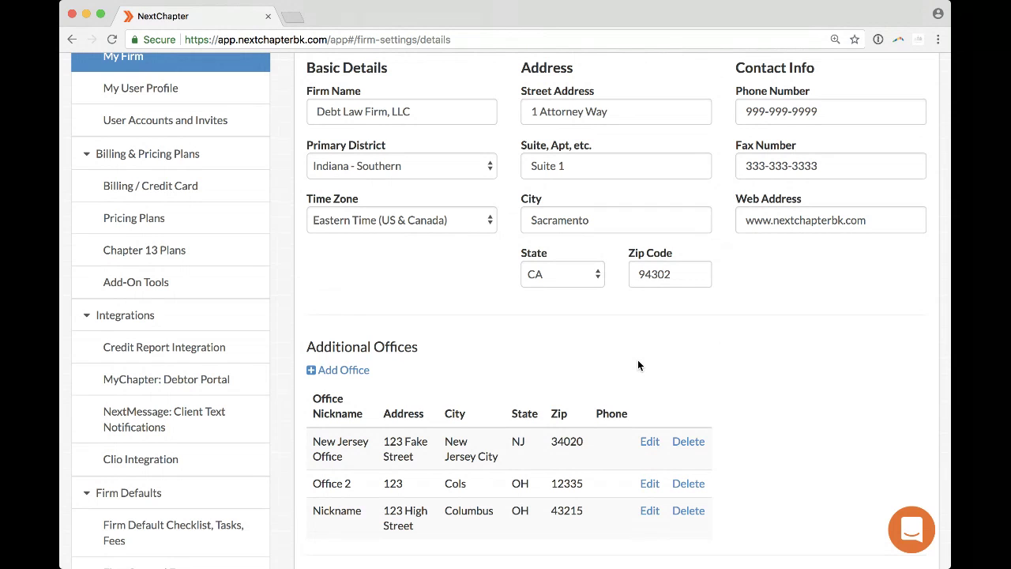
pyautogui.scroll(2, 638, 364)
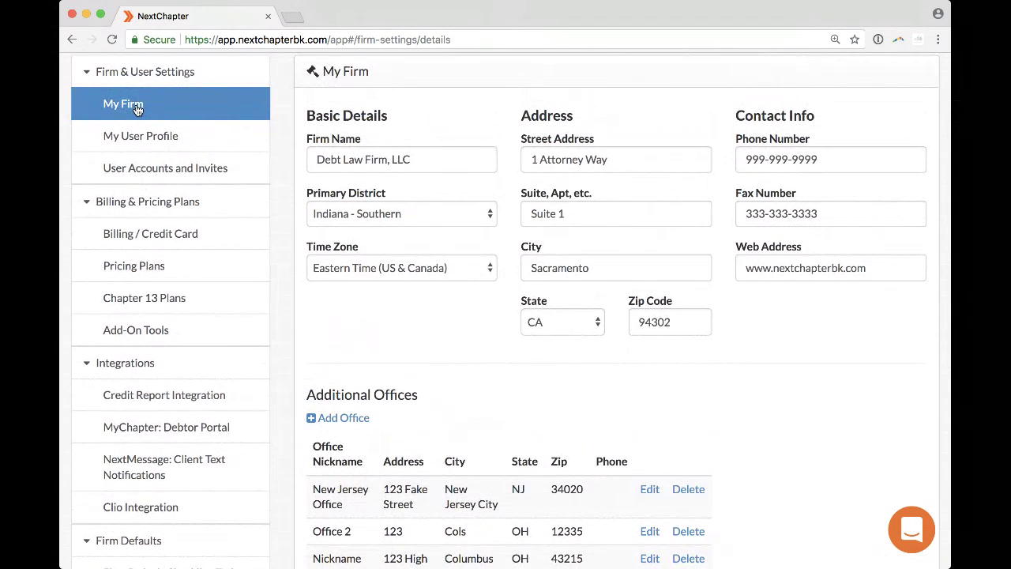
# Open My User Profile, inspect the Bar Number, and scroll to the NJ, FL and IN bar profiles.
pyautogui.click(148, 144)
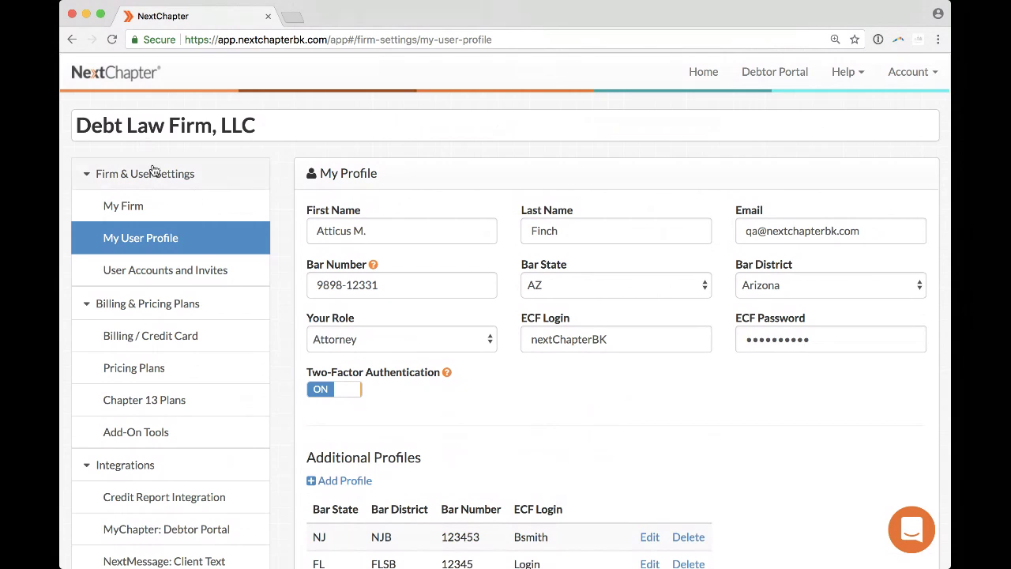
pyautogui.moveTo(311, 283); pyautogui.dragTo(396, 285)
pyautogui.click(396, 284)
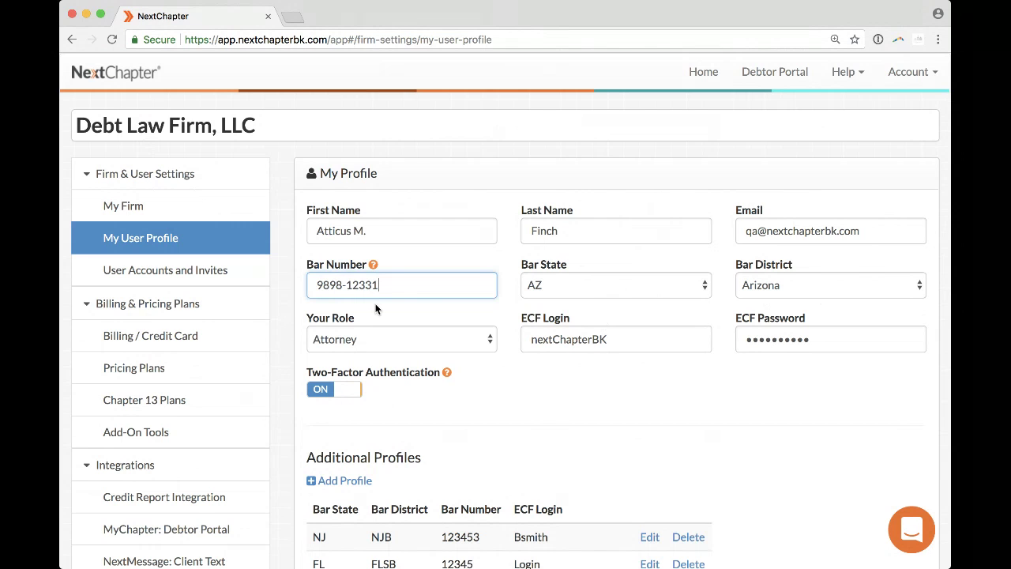
pyautogui.scroll(-3, 376, 308)
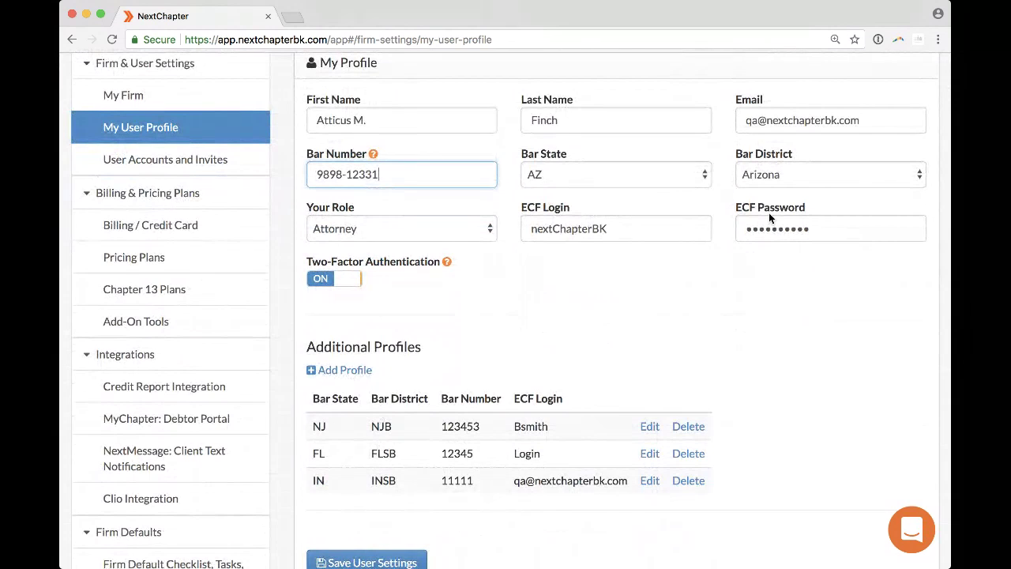
pyautogui.click(352, 371)
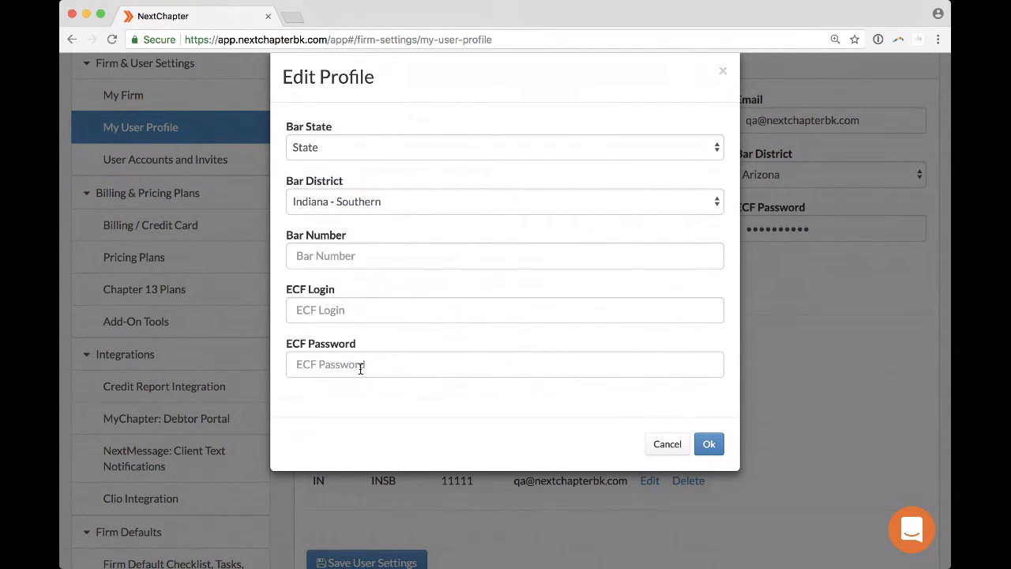
pyautogui.click(668, 444)
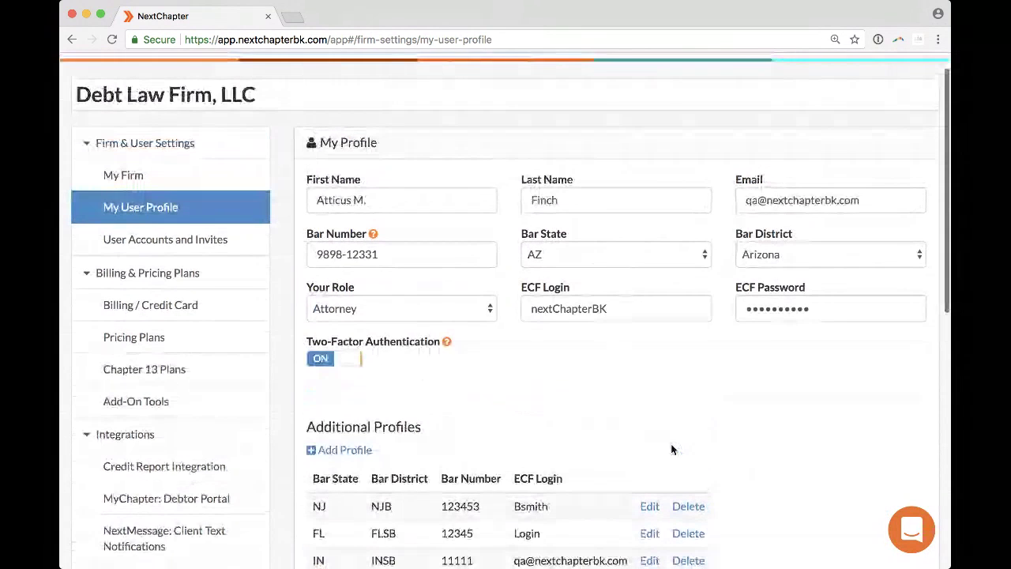
pyautogui.scroll(-2, 670, 443)
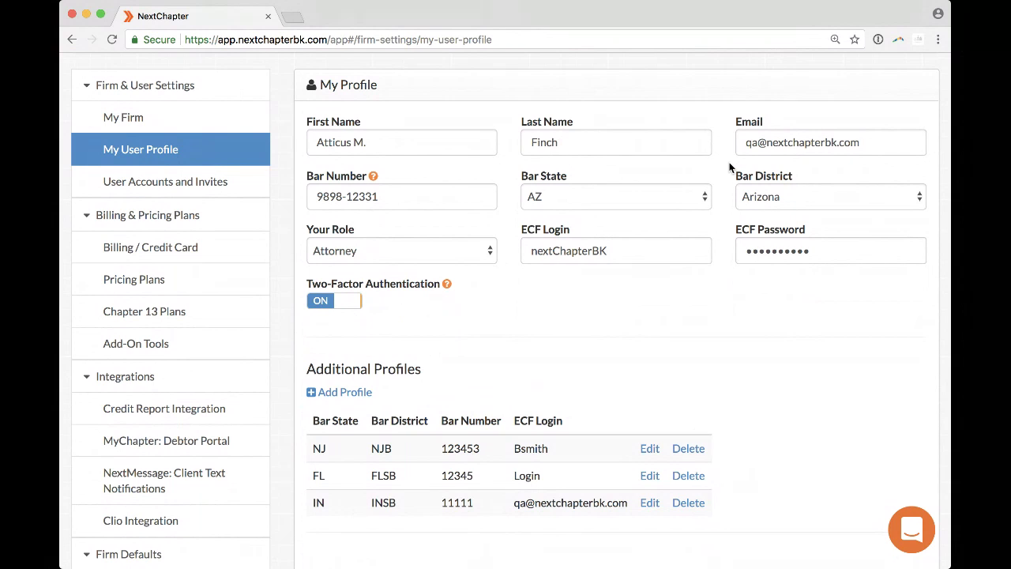
pyautogui.moveTo(743, 142); pyautogui.dragTo(876, 144)
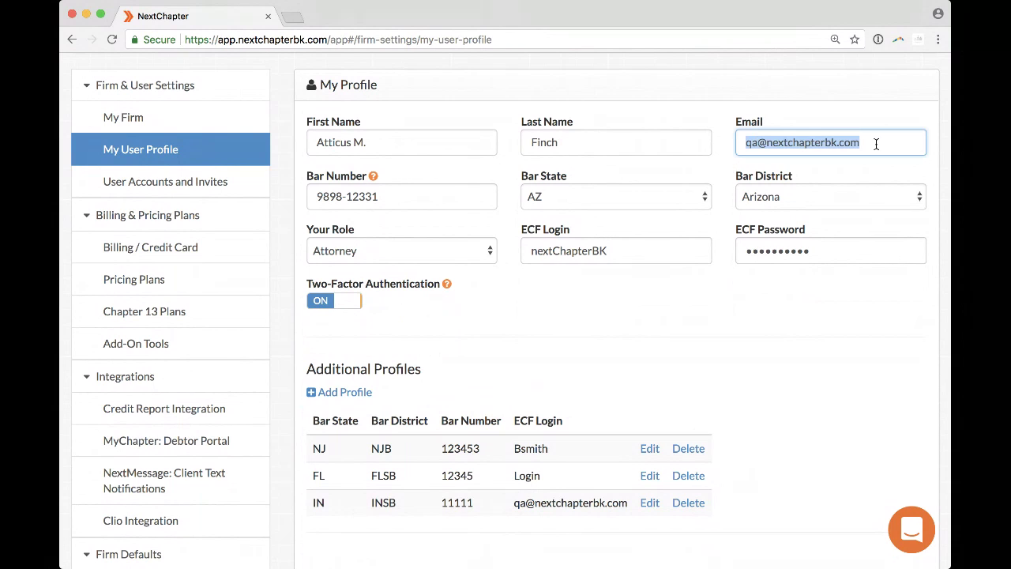
pyautogui.click(417, 250)
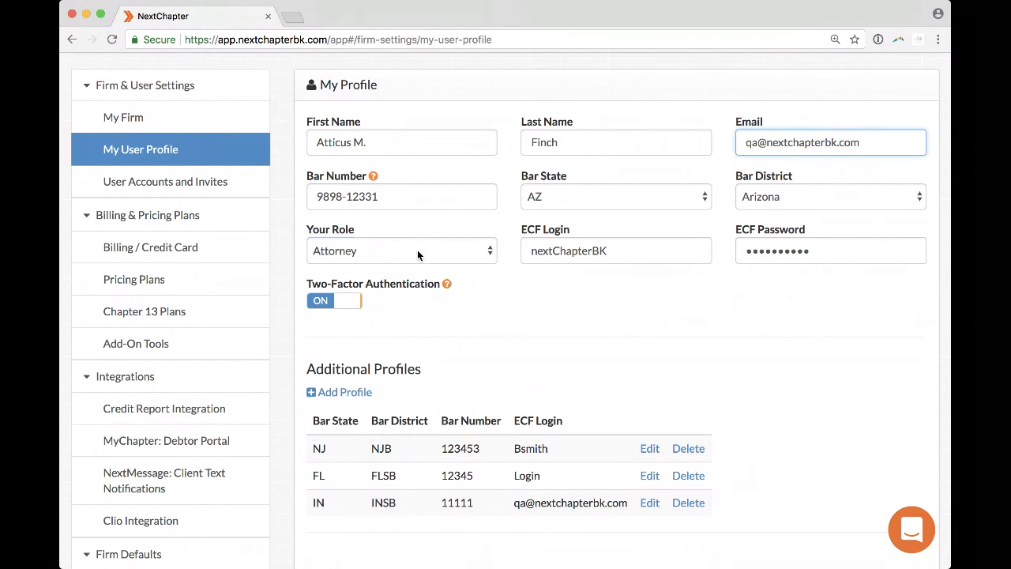
pyautogui.click(426, 265)
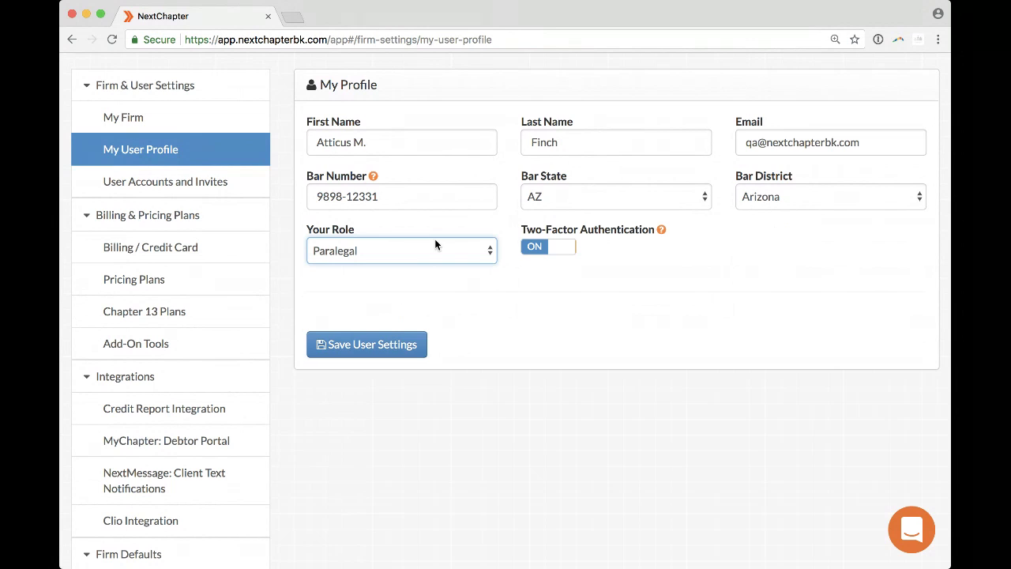
pyautogui.press('a')
pyautogui.moveTo(738, 142); pyautogui.dragTo(884, 147)
pyautogui.click(885, 146)
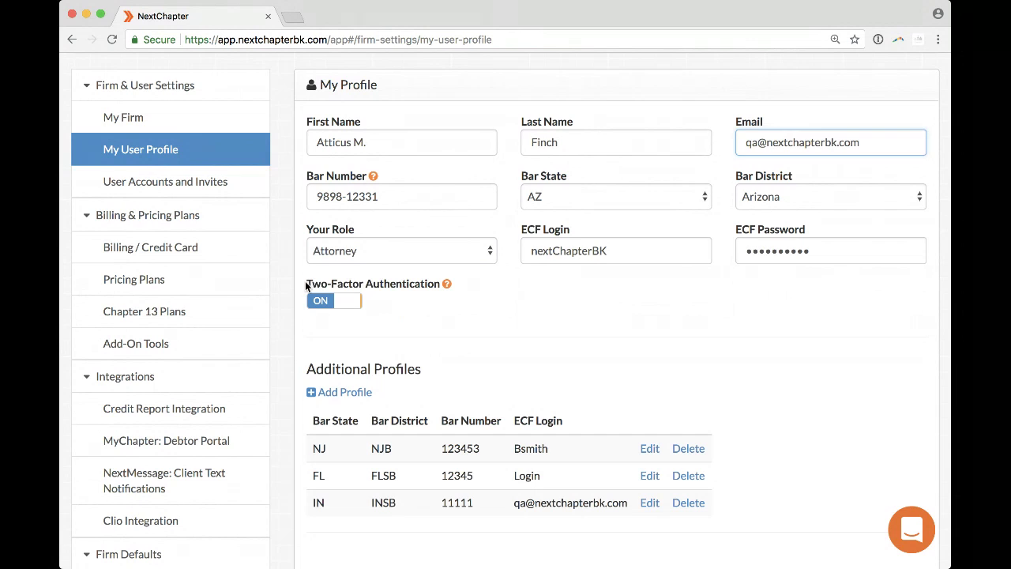
pyautogui.moveTo(306, 283); pyautogui.dragTo(341, 287)
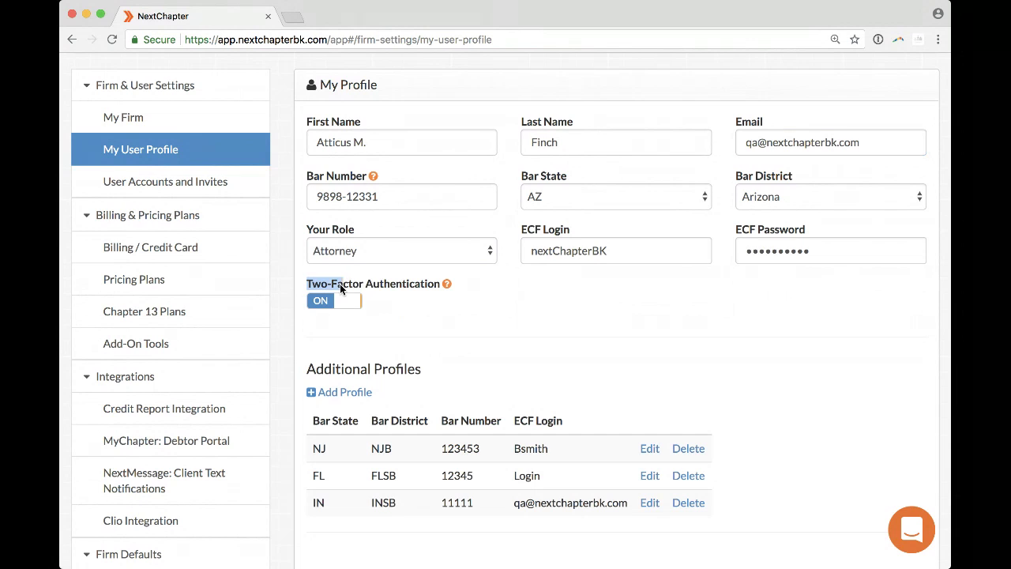
pyautogui.click(441, 284)
# Turn off two-factor authentication and save the user profile, noting the profile-updated confirmation.
pyautogui.click(321, 300)
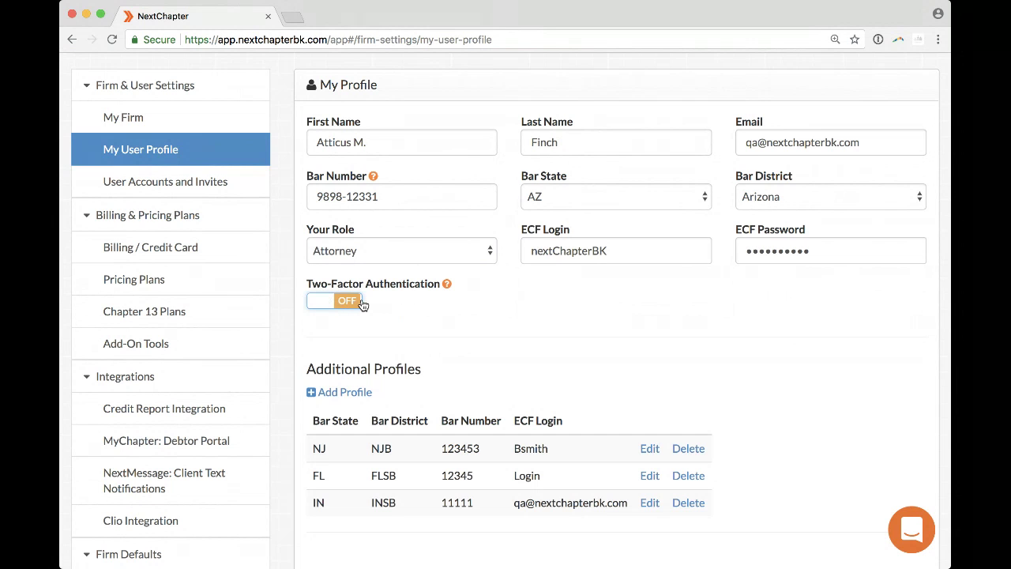
pyautogui.scroll(-3, 335, 343)
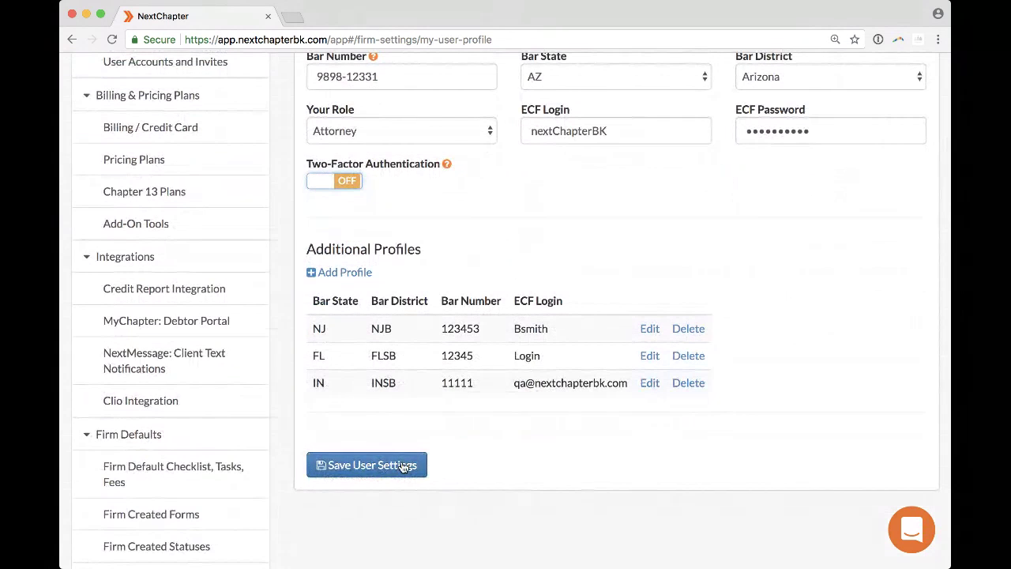
pyautogui.scroll(2, 401, 465)
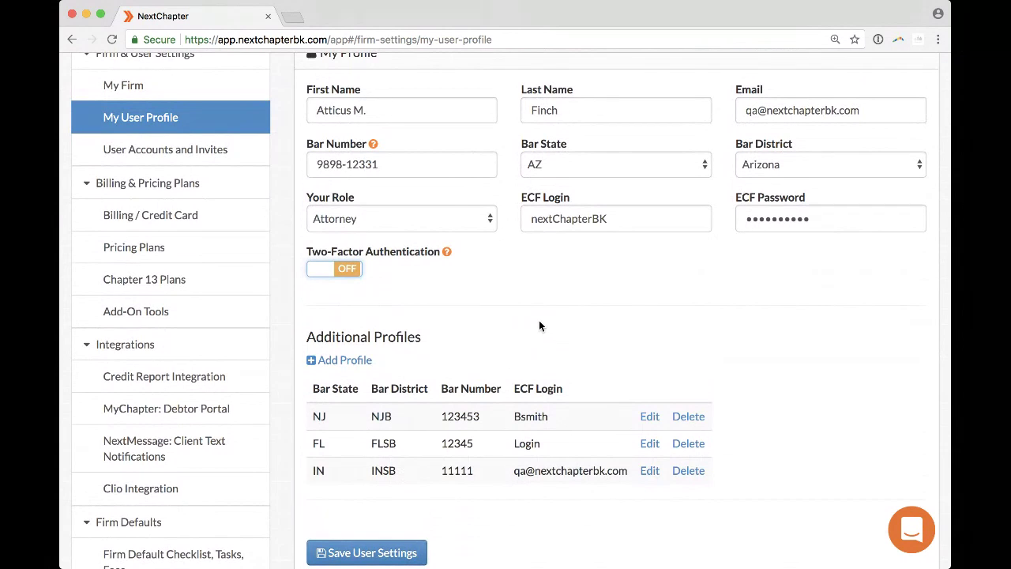
pyautogui.scroll(1, 506, 304)
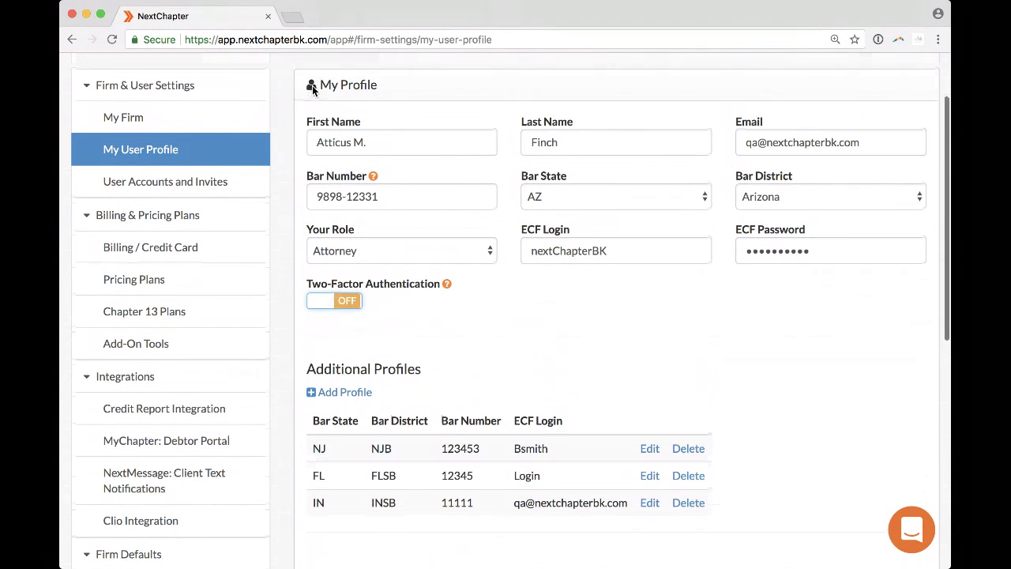
pyautogui.scroll(-2, 508, 312)
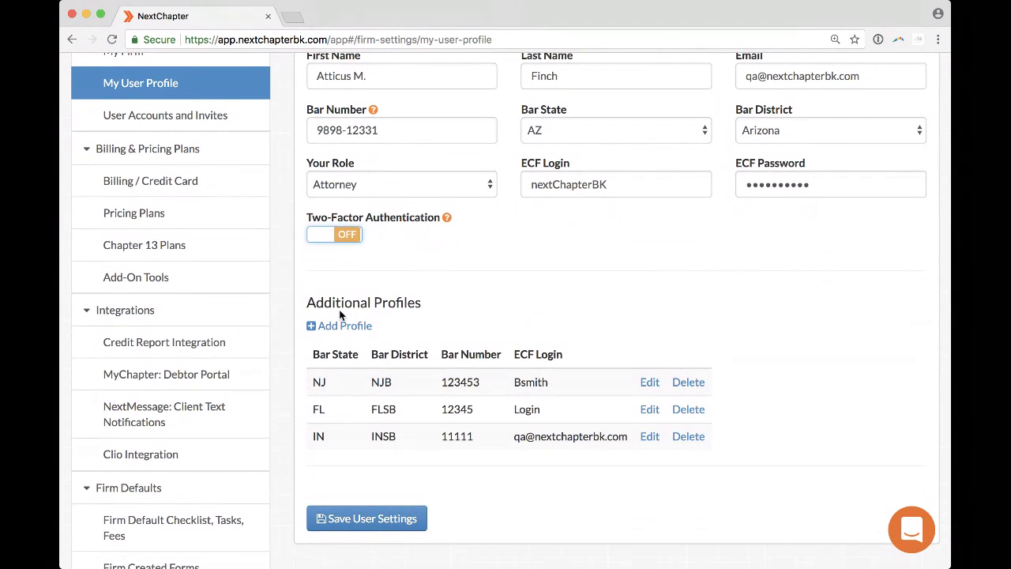
pyautogui.click(371, 519)
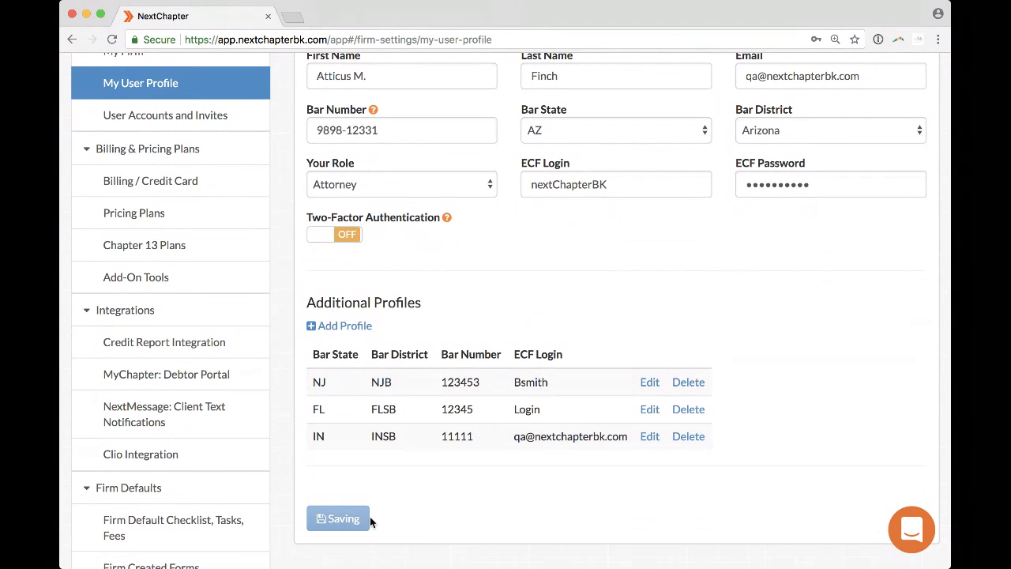
pyautogui.moveTo(438, 90); pyautogui.dragTo(570, 92)
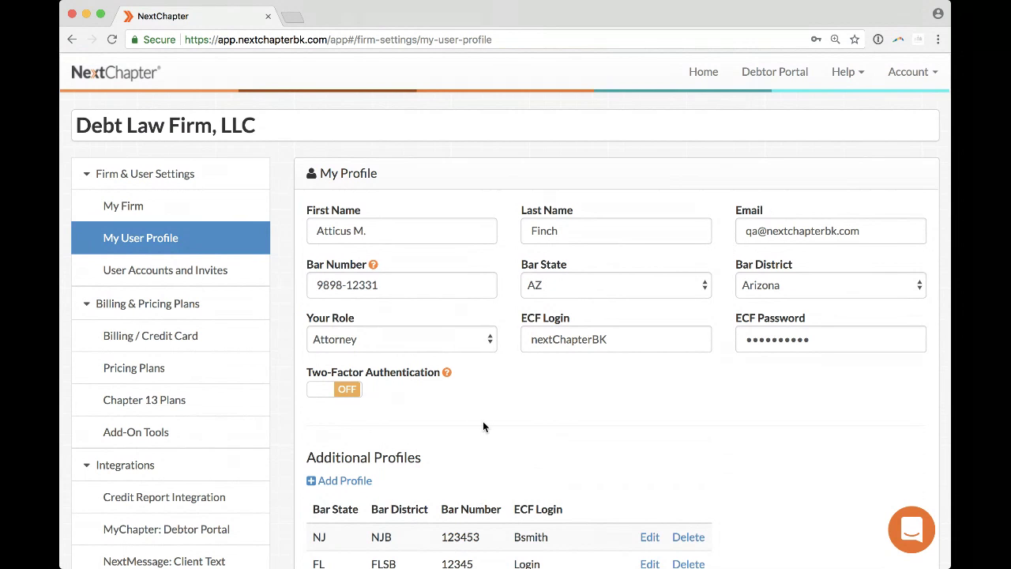
# Save the user profile settings again and review the Two-Factor Authentication option.
pyautogui.scroll(-5, 483, 427)
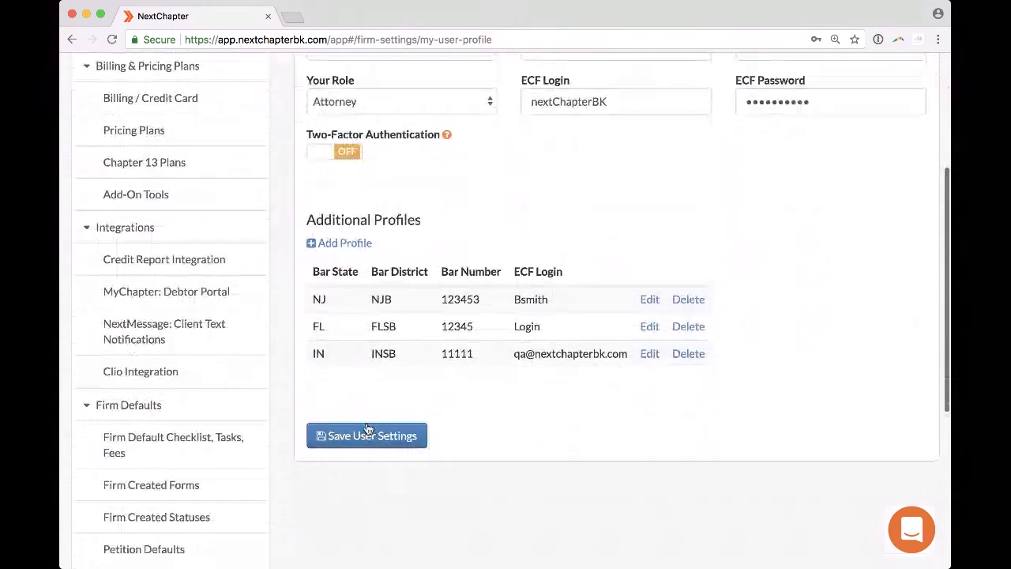
pyautogui.click(368, 433)
pyautogui.moveTo(307, 338); pyautogui.dragTo(349, 338)
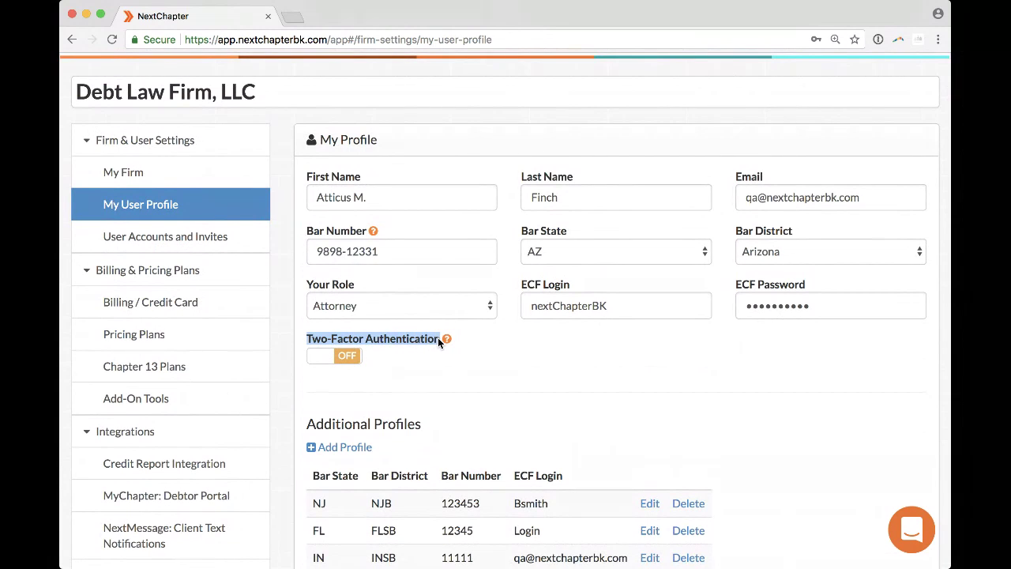
pyautogui.click(439, 340)
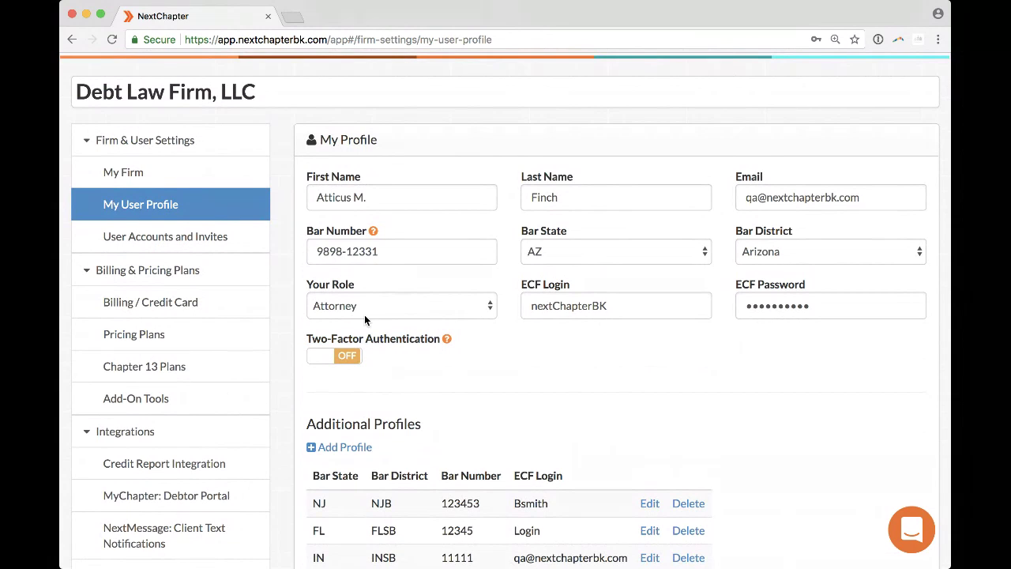
pyautogui.moveTo(447, 340)
# In User Accounts and Invites, try the invite e-mail and role fields, then revoke the second user.
pyautogui.click(156, 244)
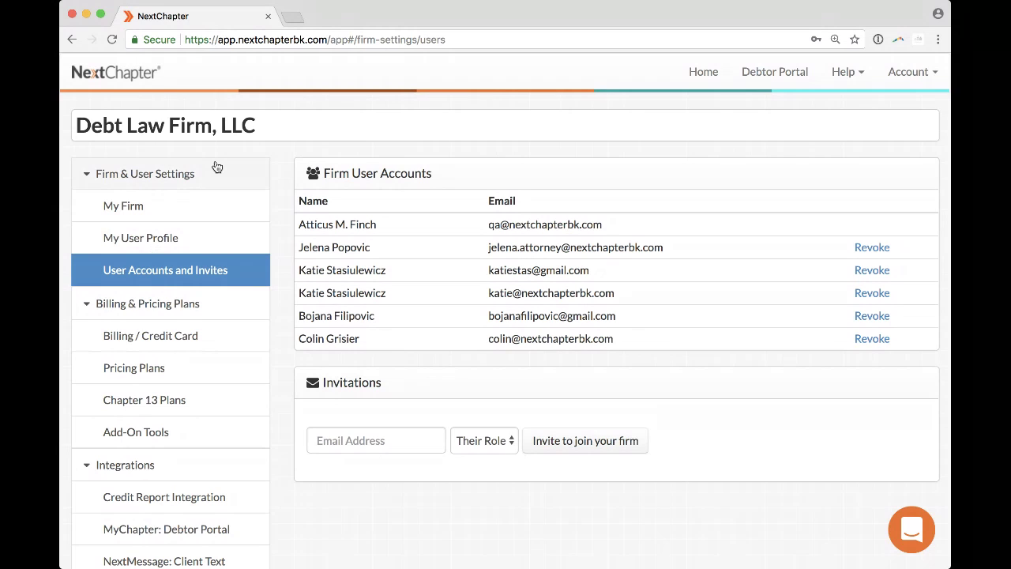
pyautogui.click(352, 438)
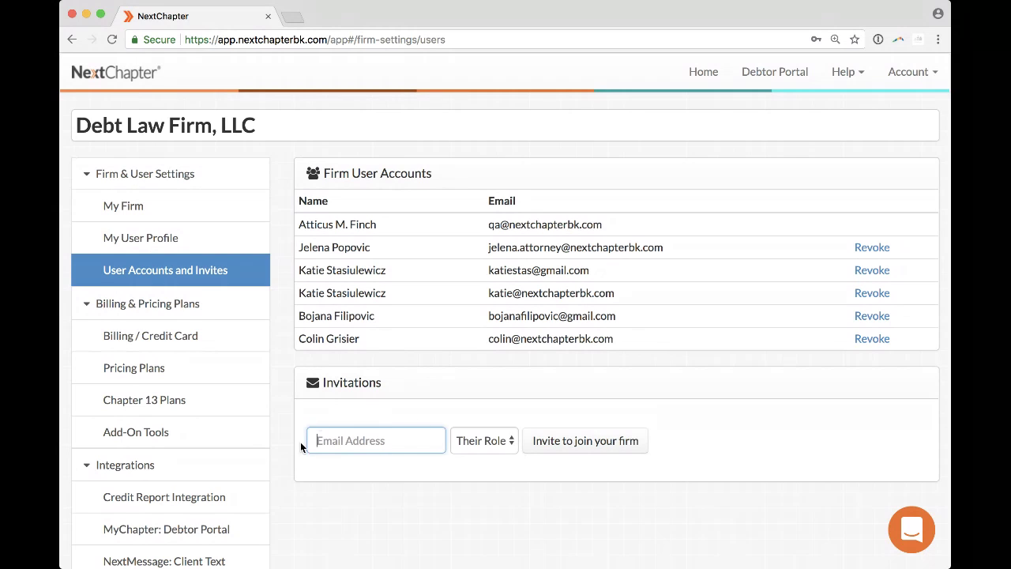
pyautogui.click(485, 440)
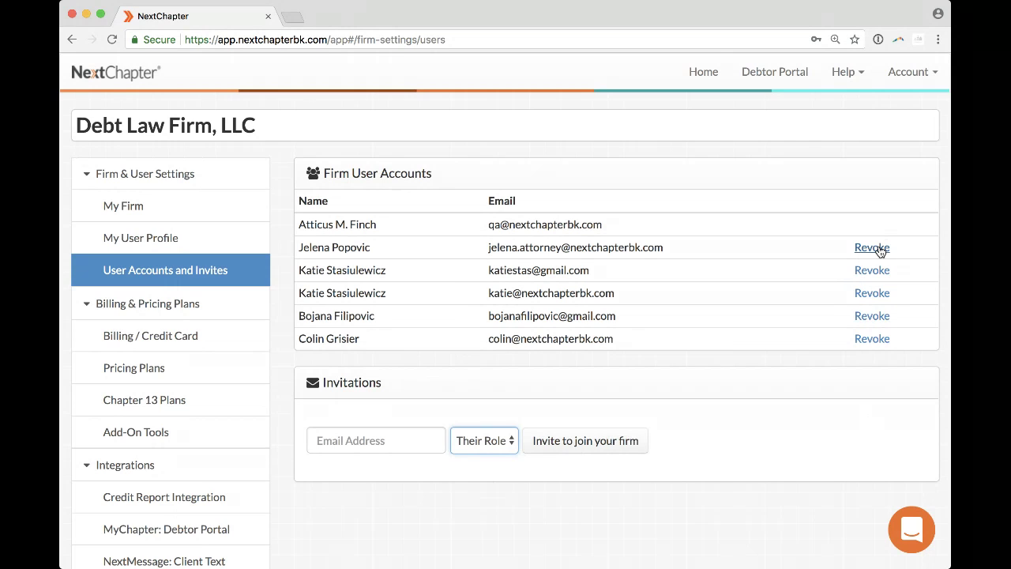
pyautogui.click(625, 125)
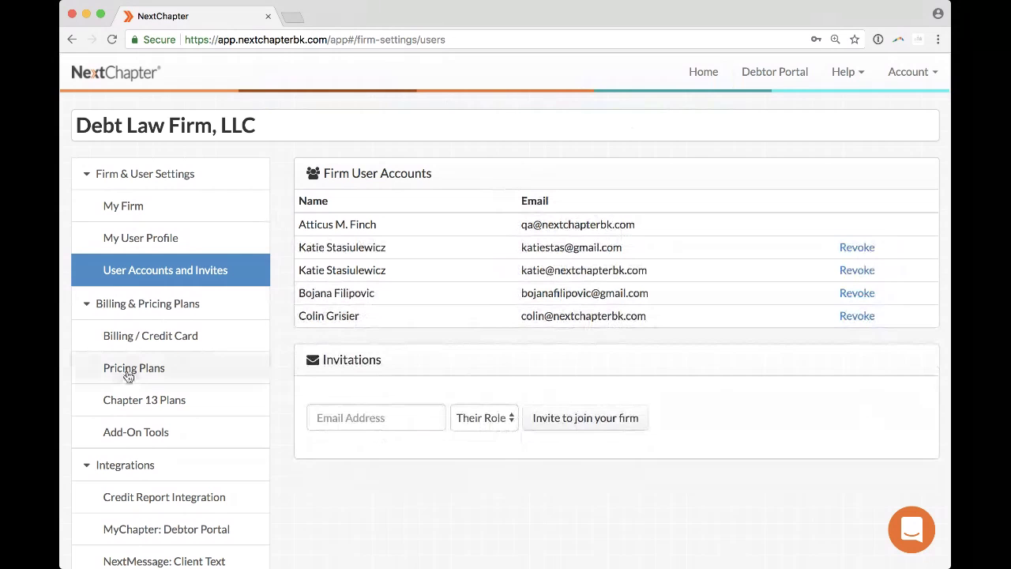
# Visit Pricing Plans and My User Profile, return to User Accounts, and collapse Firm & User Settings.
pyautogui.click(129, 376)
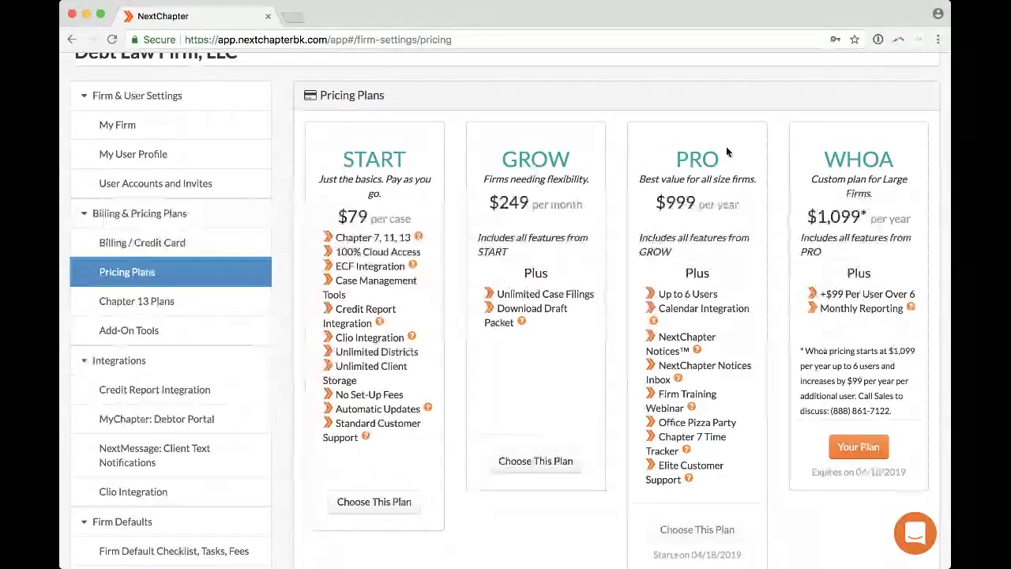
pyautogui.click(182, 153)
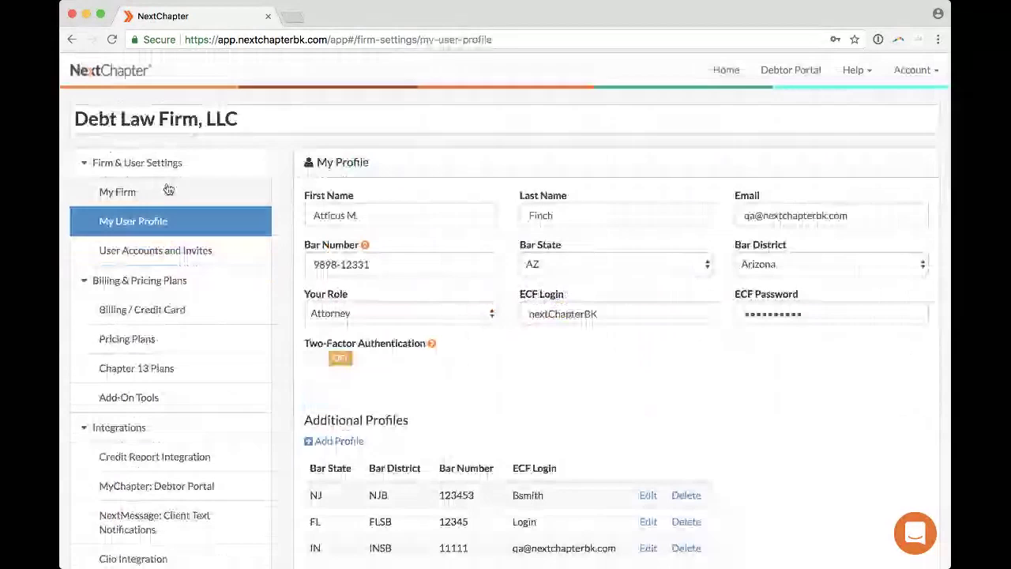
pyautogui.click(145, 252)
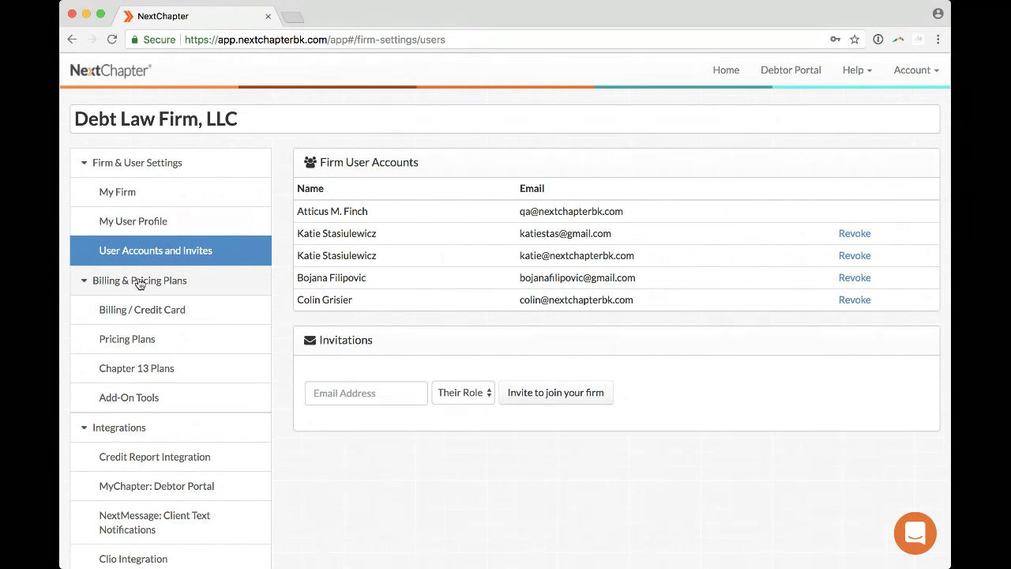
pyautogui.click(139, 166)
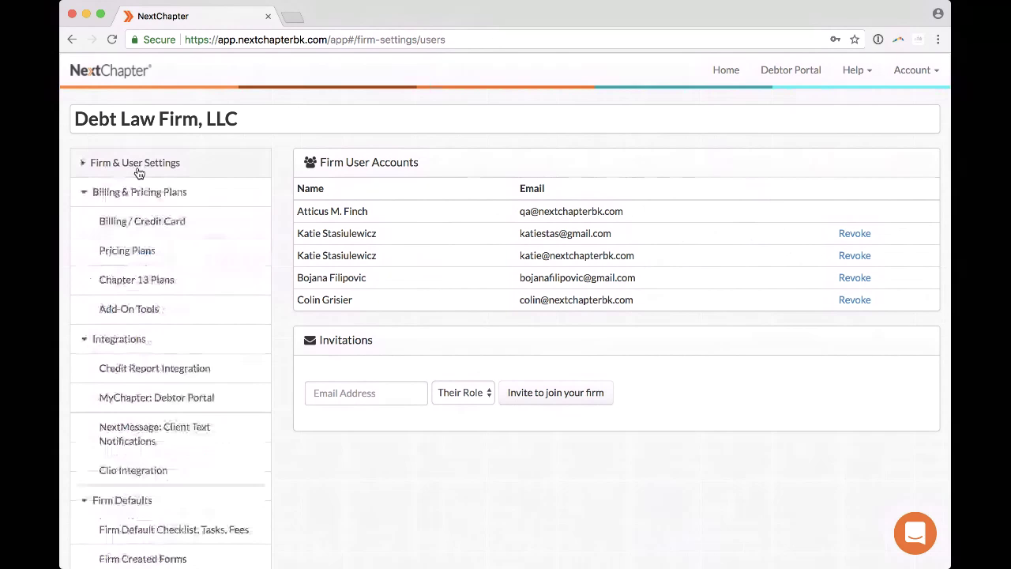
# Open Billing / Credit Card, highlight the card on file, then collapse Billing & Pricing Plans.
pyautogui.click(133, 222)
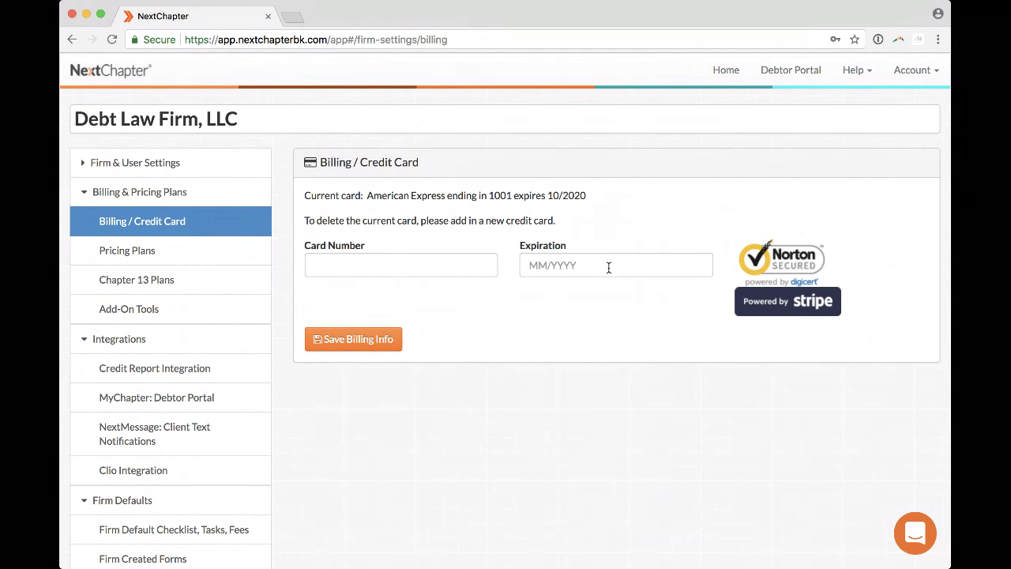
pyautogui.moveTo(305, 195); pyautogui.dragTo(601, 204)
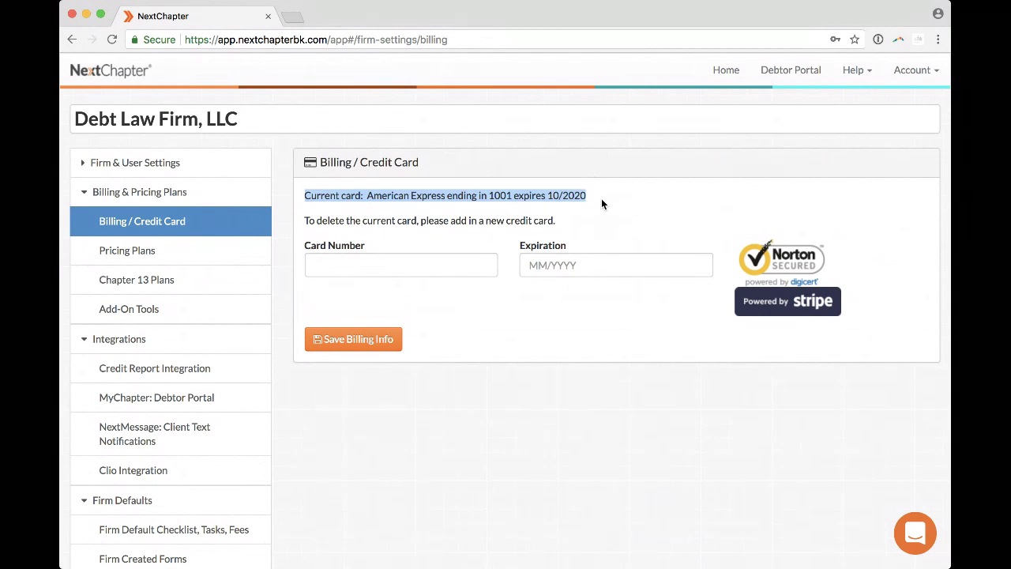
pyautogui.click(601, 199)
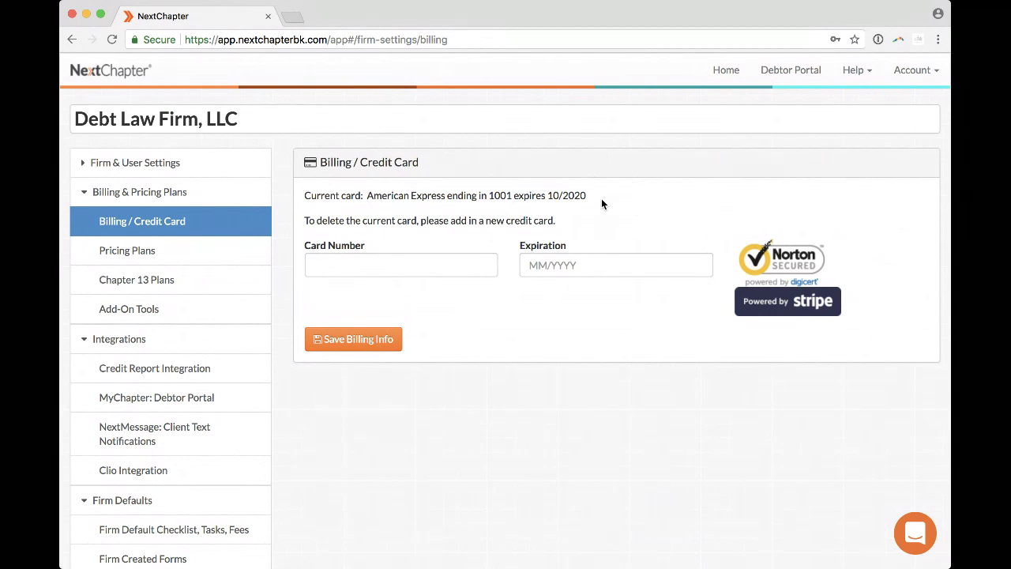
pyautogui.click(203, 195)
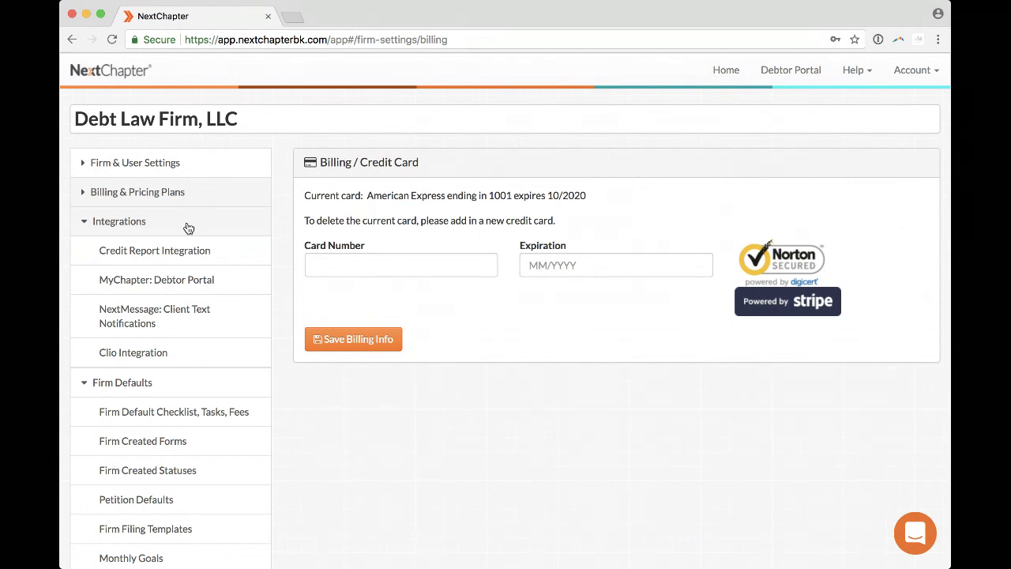
# Collapse the Integrations sidebar section and scroll down to the Firm Defaults items.
pyautogui.click(188, 228)
pyautogui.scroll(-2, 188, 228)
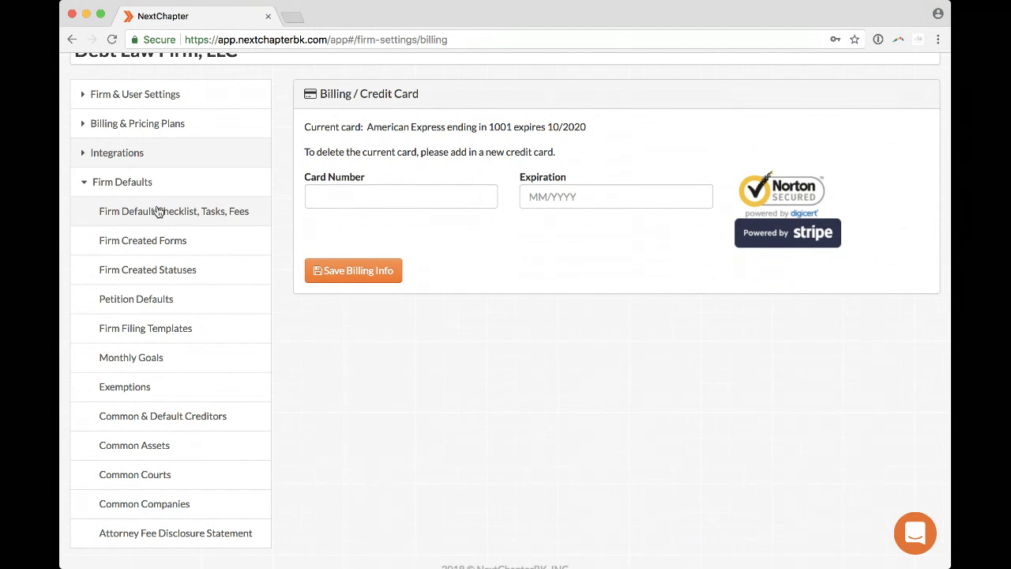
# Open Firm Default Checklist, Tasks, Fees, browse its tabs, and finish on the 15 Default Tasks.
pyautogui.click(164, 204)
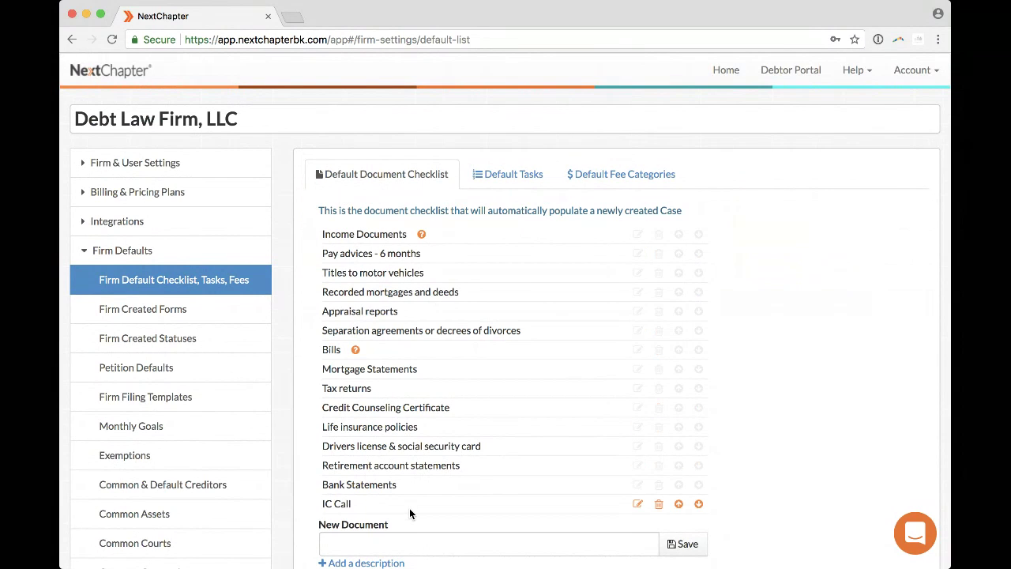
pyautogui.click(511, 174)
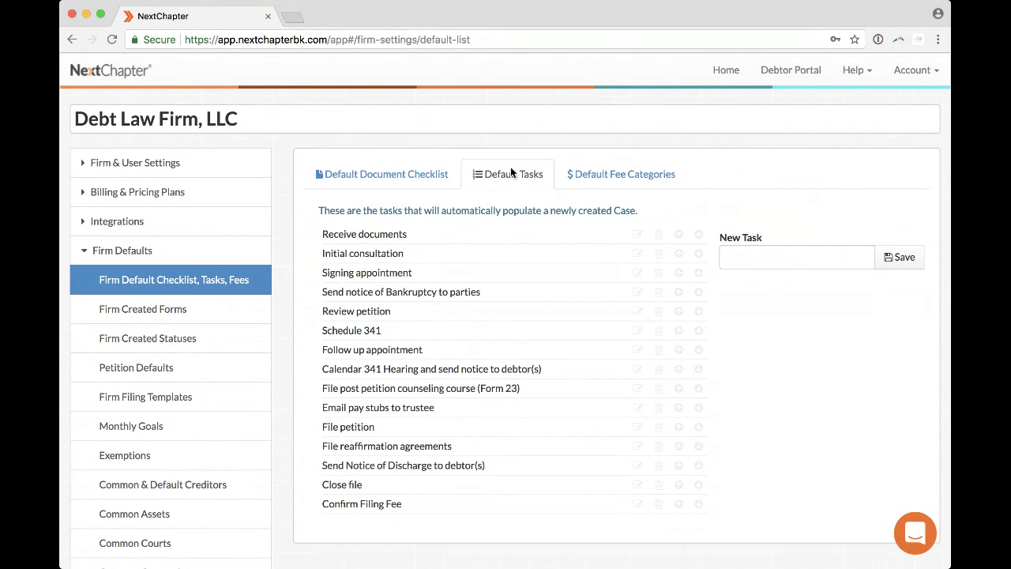
pyautogui.click(617, 175)
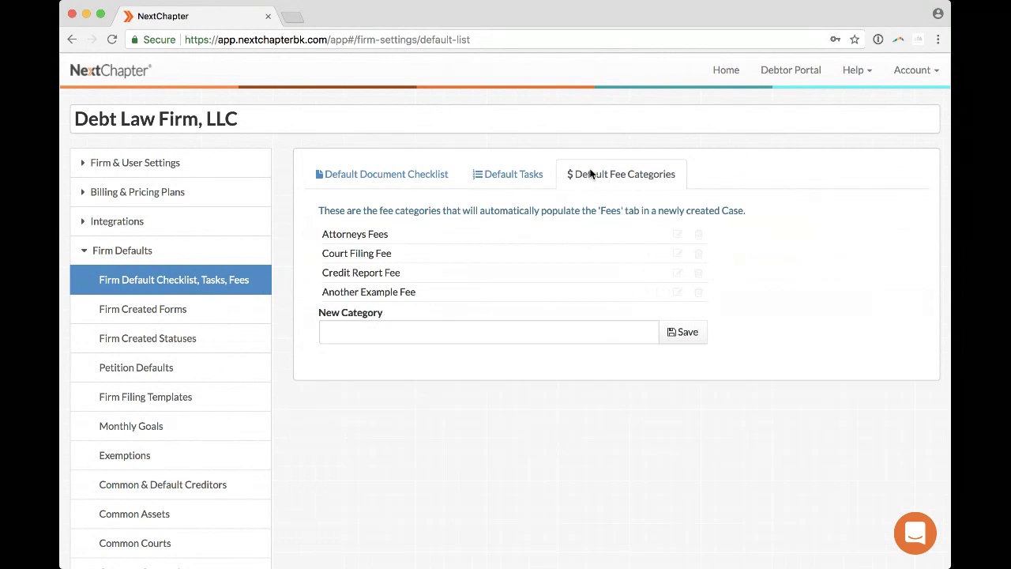
pyautogui.click(408, 176)
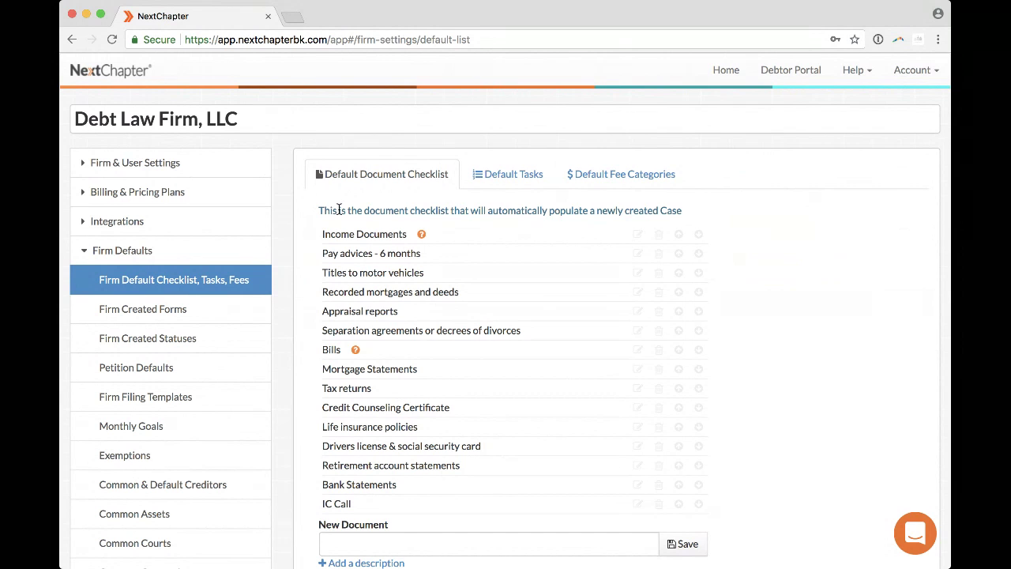
pyautogui.scroll(-1, 332, 210)
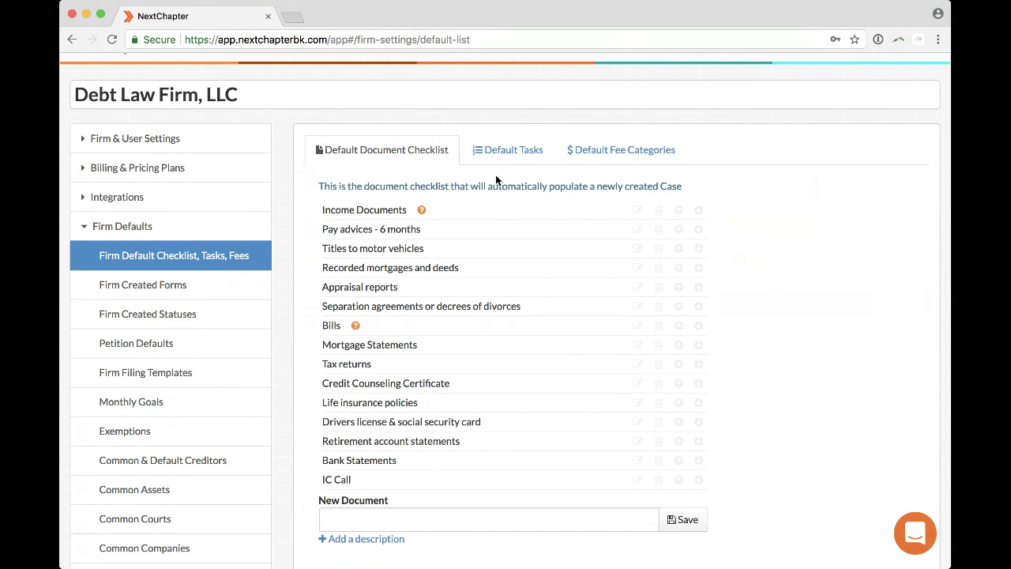
pyautogui.click(507, 150)
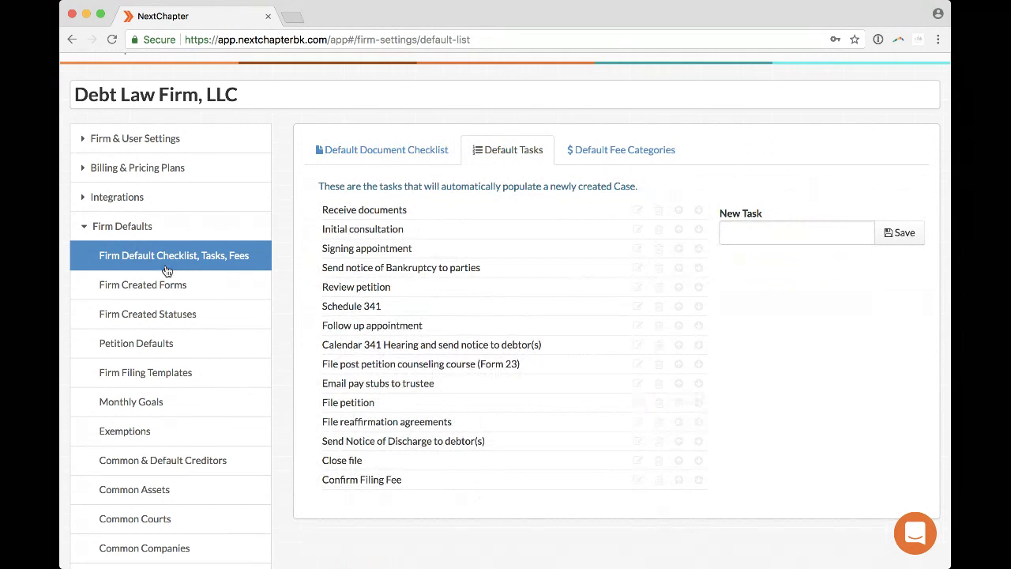
pyautogui.scroll(-1, 169, 292)
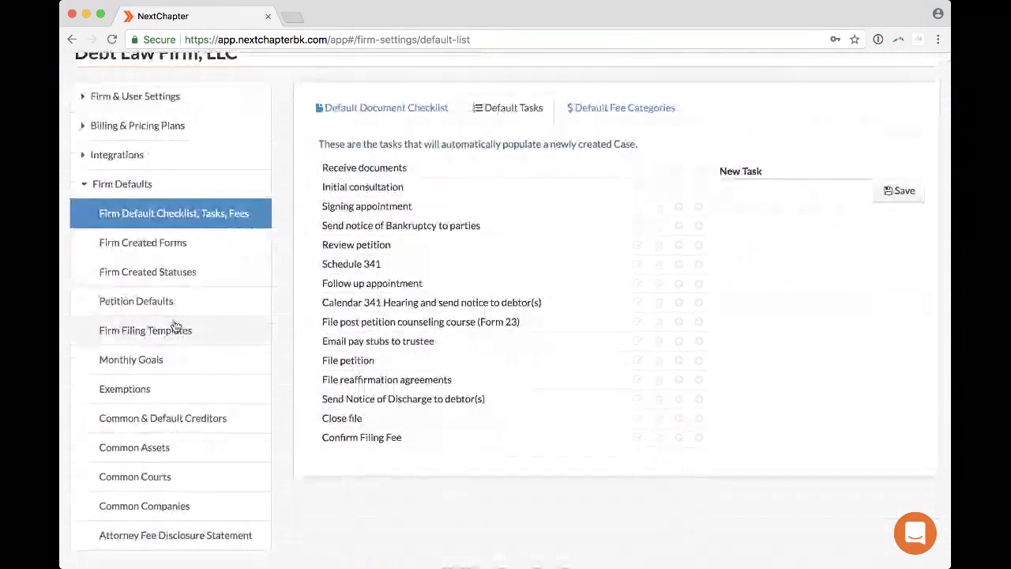
# Review the Ready to File and To Review case statuses, then open Attorney Fee Disclosure Statement.
pyautogui.click(181, 271)
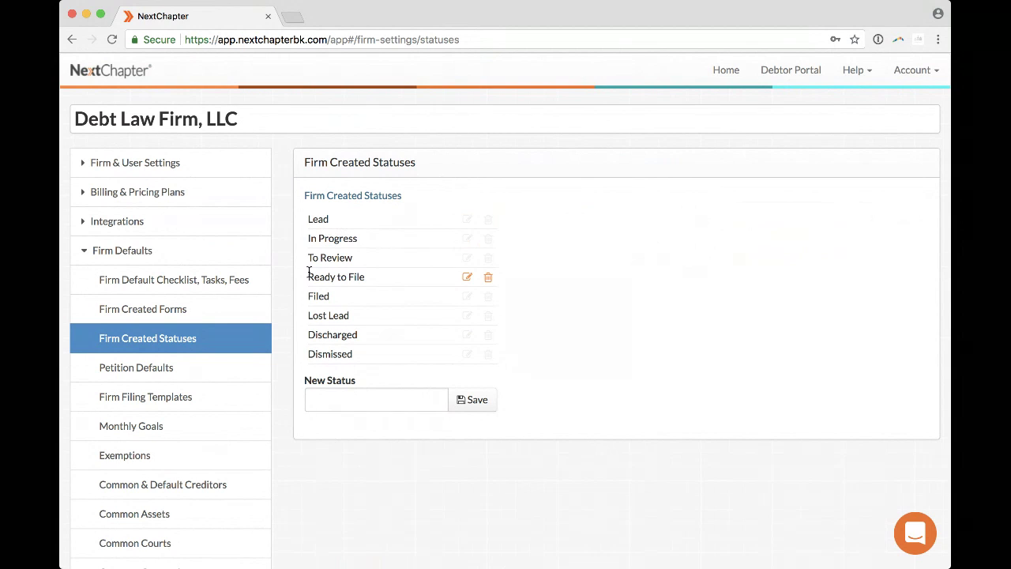
pyautogui.moveTo(308, 277); pyautogui.dragTo(381, 280)
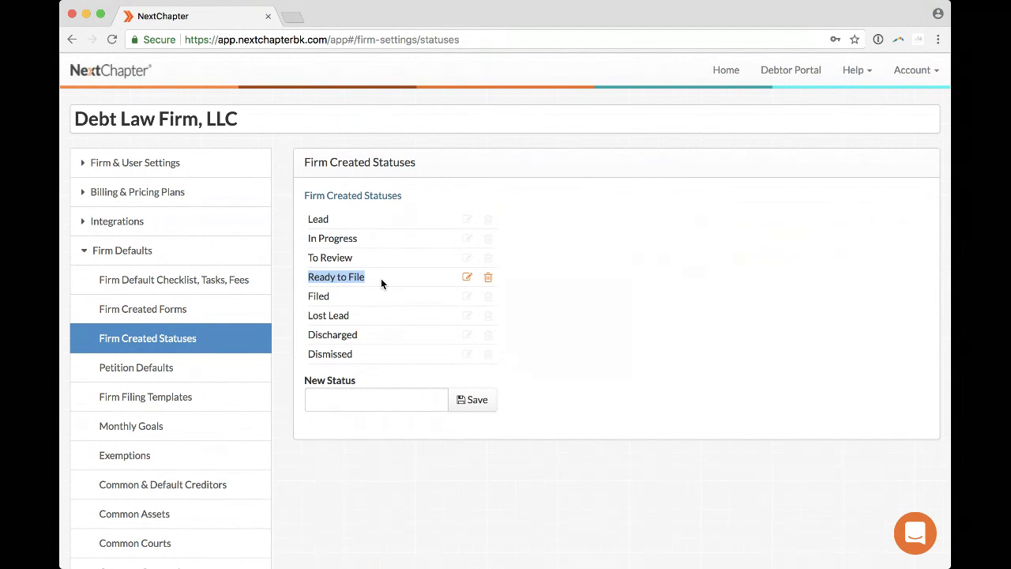
pyautogui.click(368, 276)
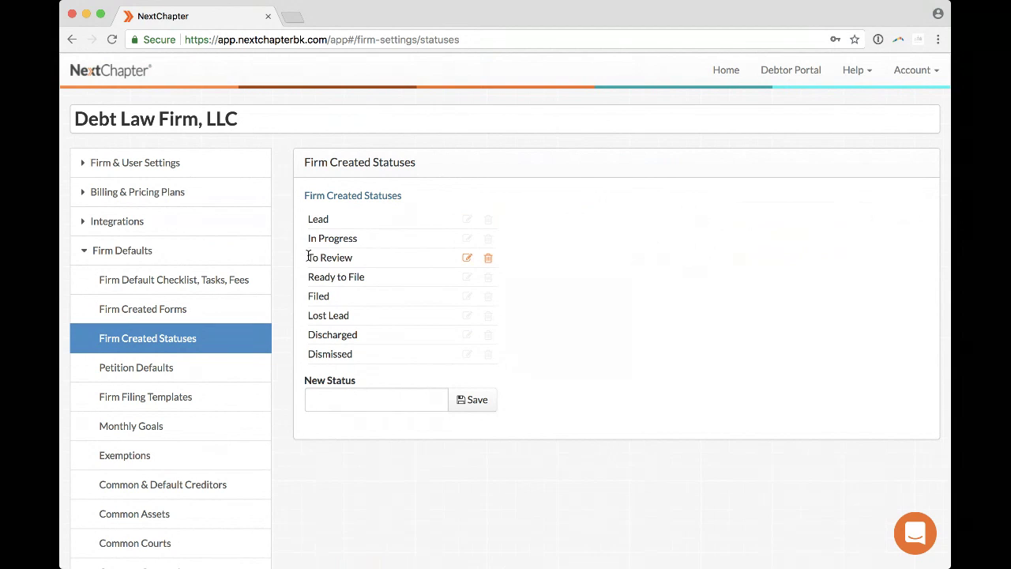
pyautogui.moveTo(308, 258); pyautogui.dragTo(352, 256)
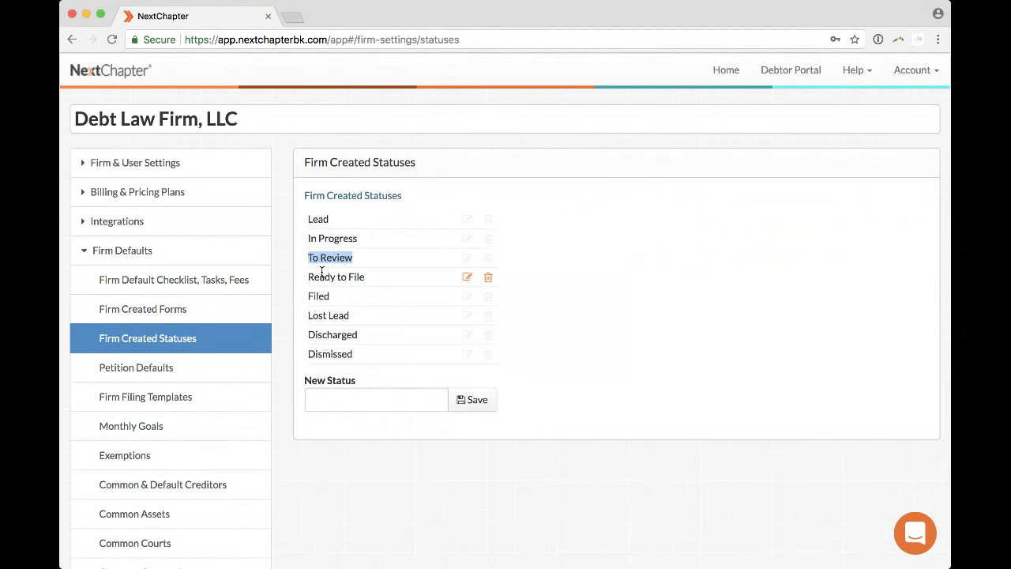
pyautogui.click(328, 237)
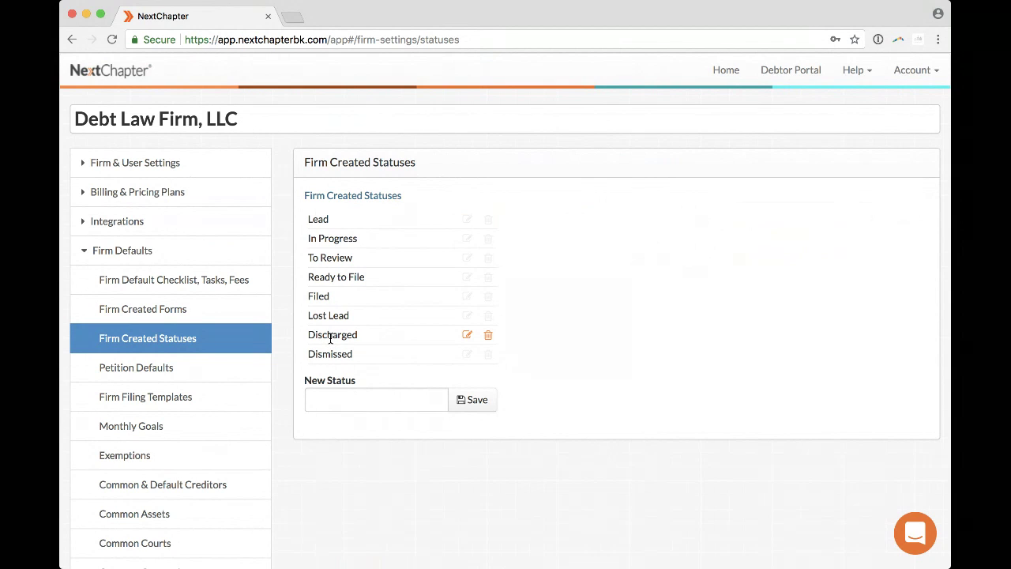
pyautogui.scroll(-2, 213, 348)
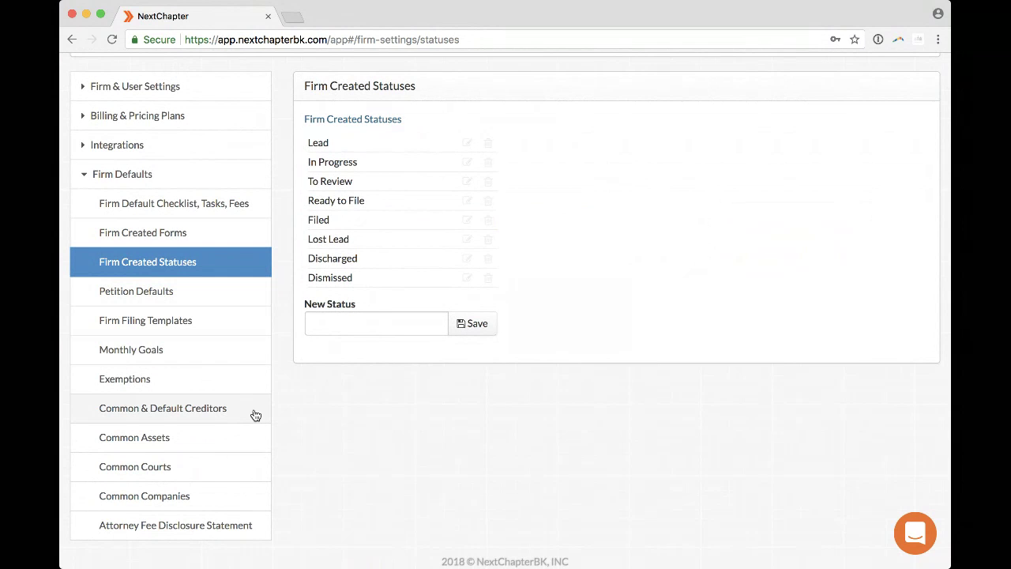
pyautogui.click(237, 527)
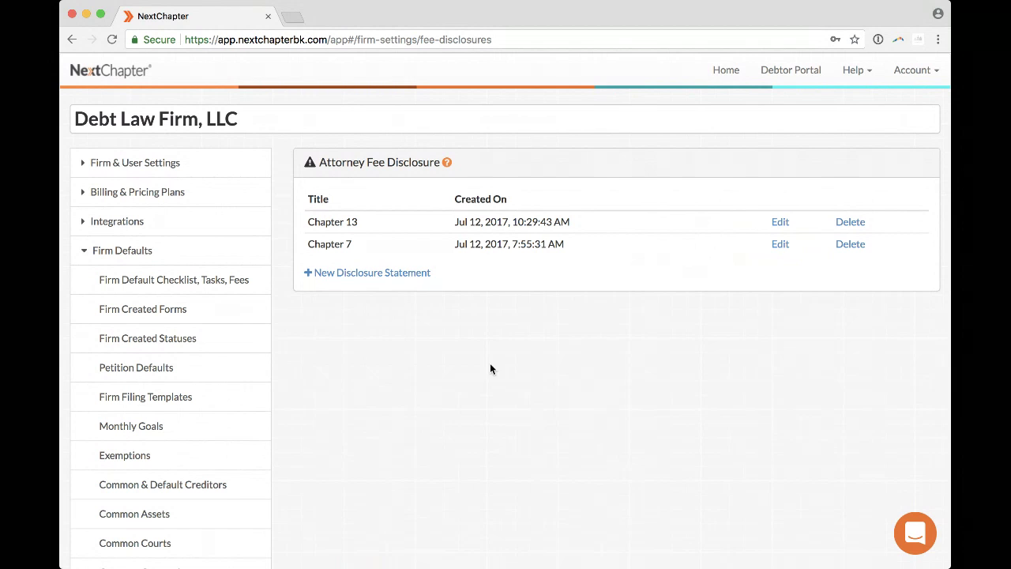
pyautogui.click(784, 225)
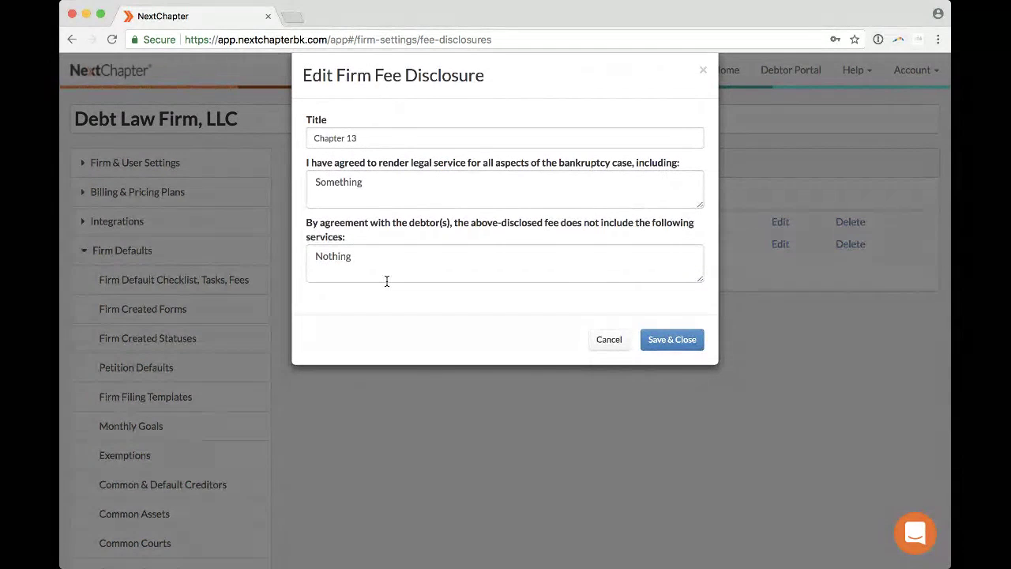
pyautogui.click(394, 138)
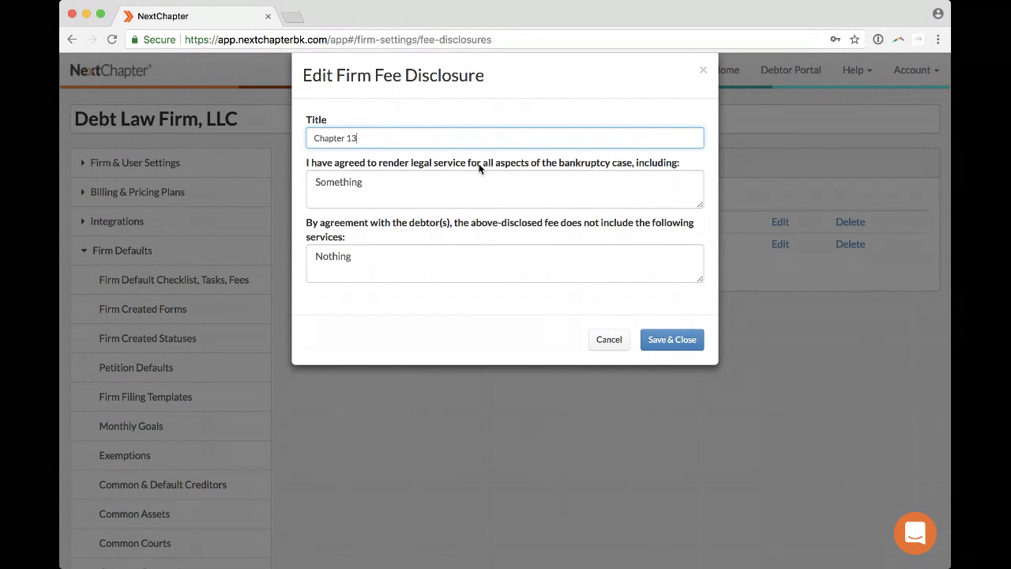
pyautogui.click(609, 345)
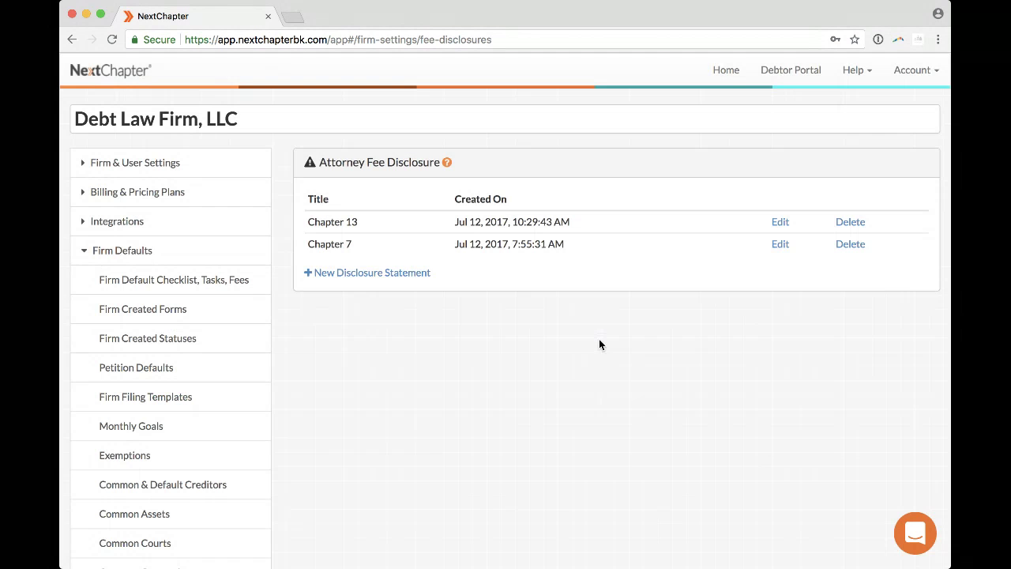
# Go back to the home dashboard and open the full list of all cases.
pyautogui.click(127, 71)
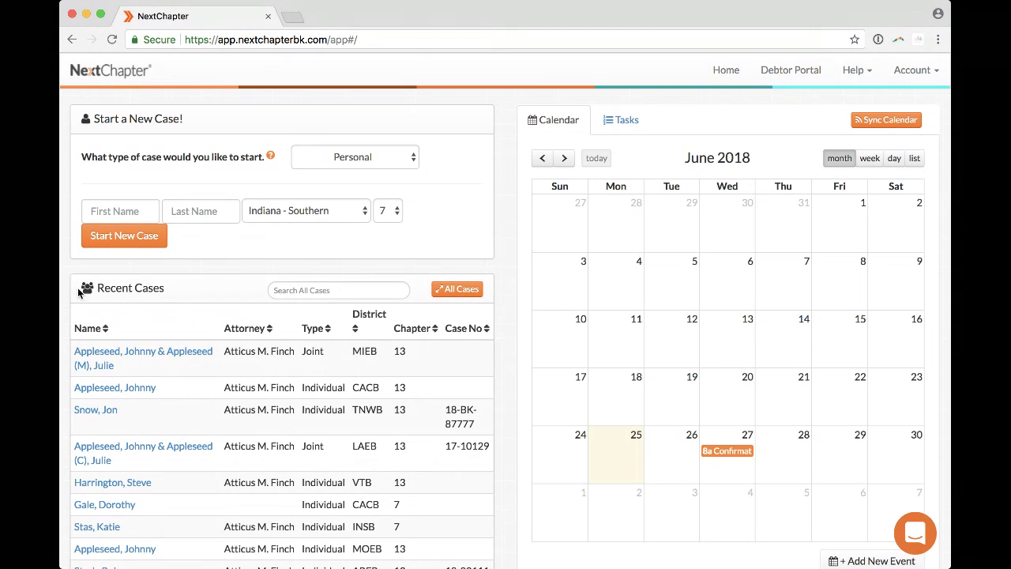
pyautogui.scroll(-2, 219, 299)
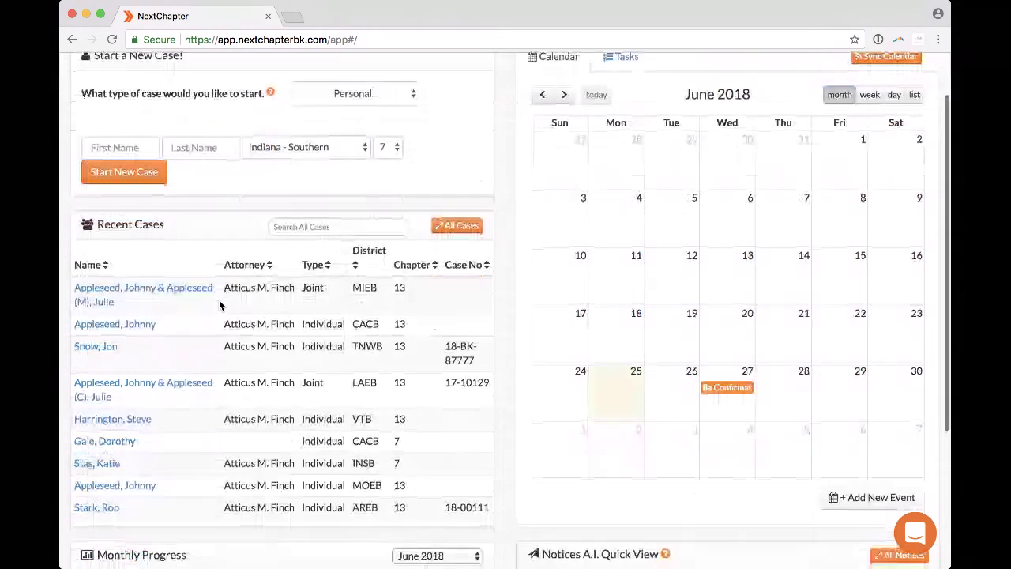
pyautogui.click(456, 226)
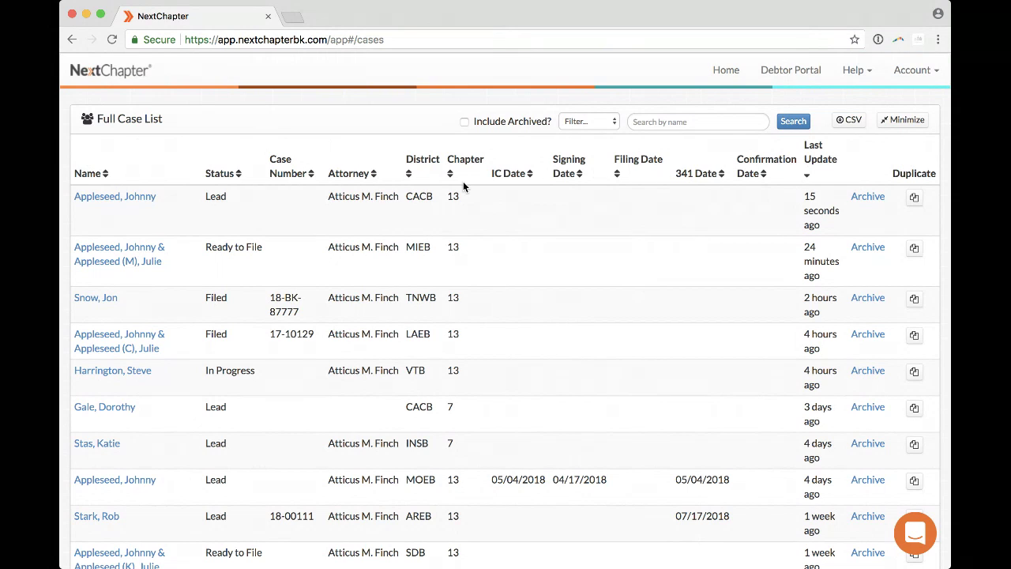
# Sort the Full Case List by status so Filed, then In Progress, then Lead cases appear.
pyautogui.click(336, 174)
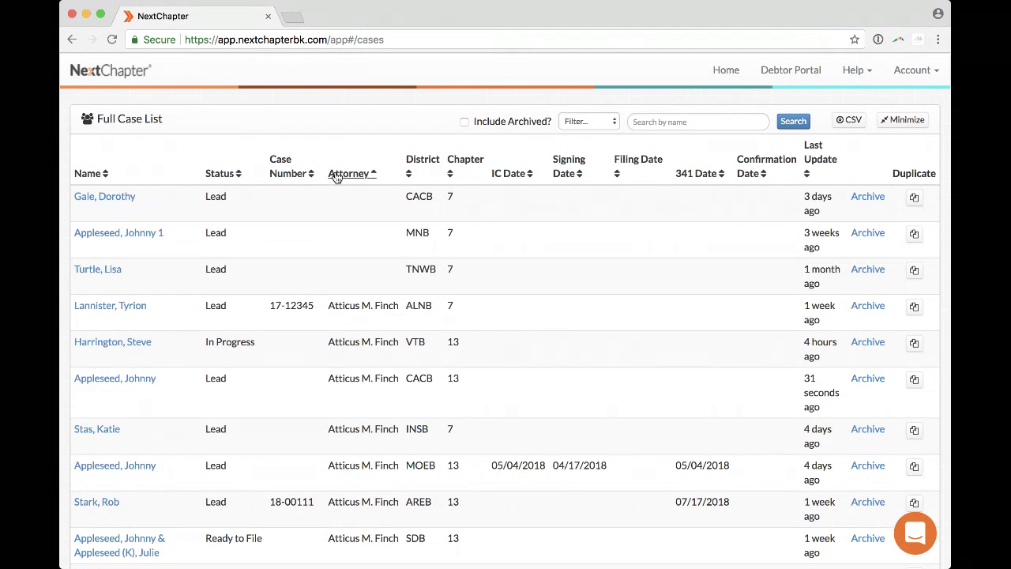
pyautogui.click(336, 175)
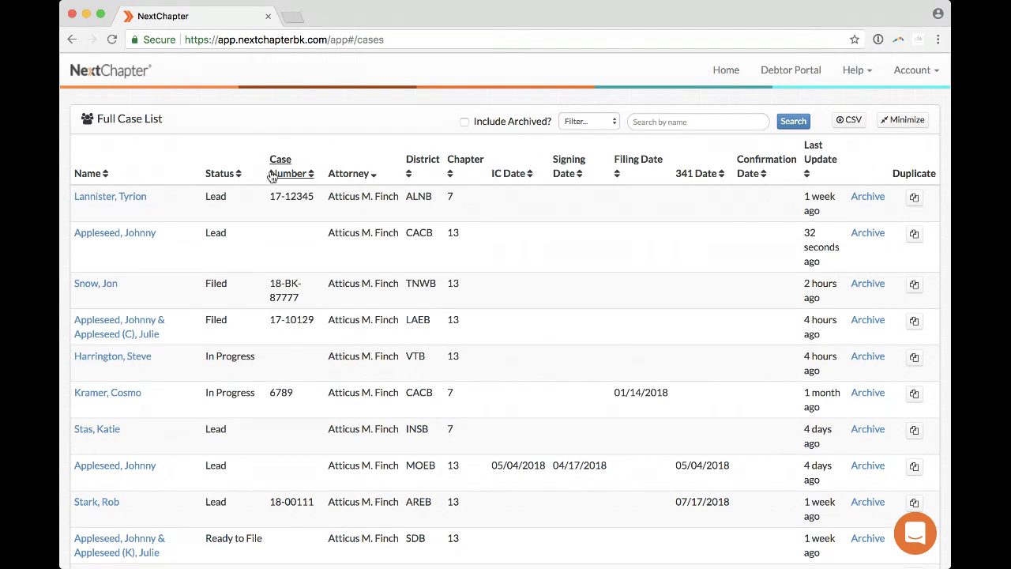
pyautogui.click(222, 175)
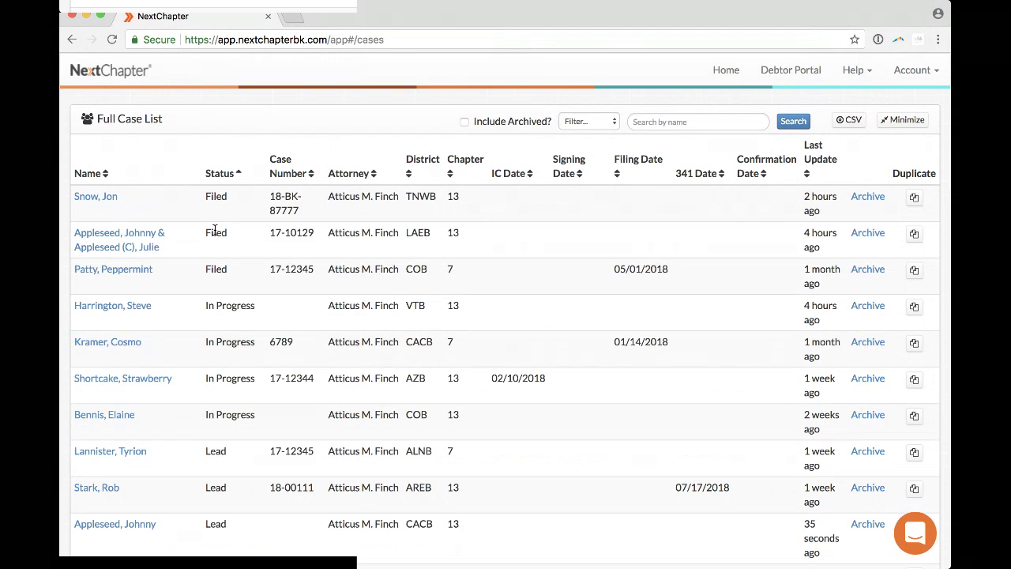
pyautogui.scroll(-1, 232, 383)
pyautogui.scroll(-3, 232, 383)
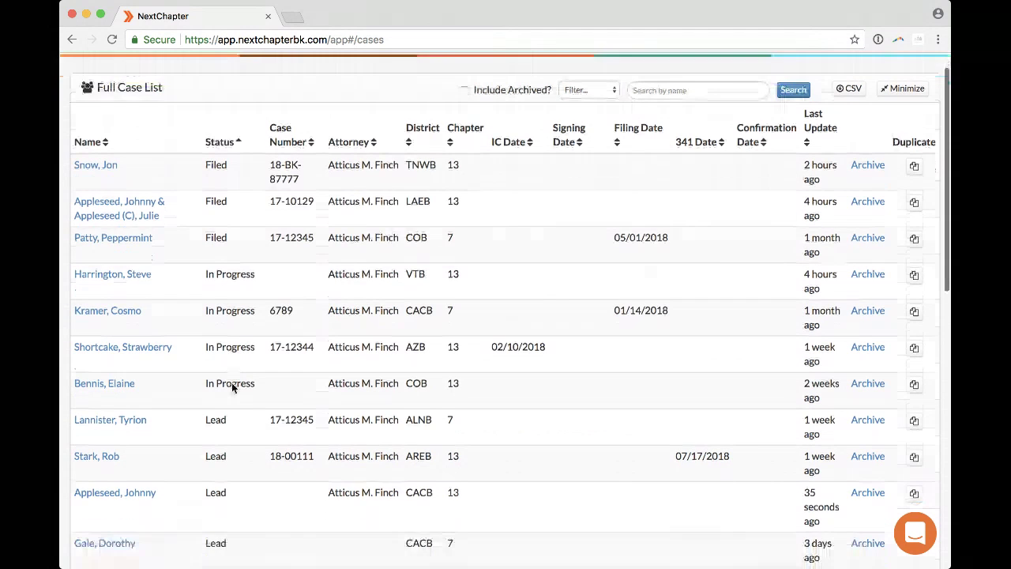
pyautogui.scroll(3, 232, 383)
pyautogui.click(599, 122)
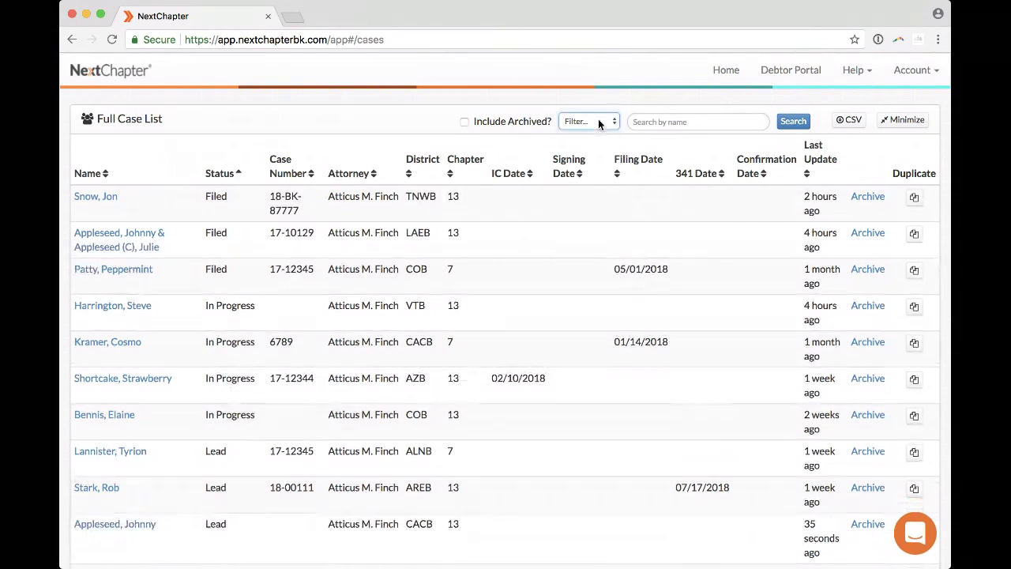
# Filter the case list to To Review, then to Ready to File, and return home.
pyautogui.click(589, 178)
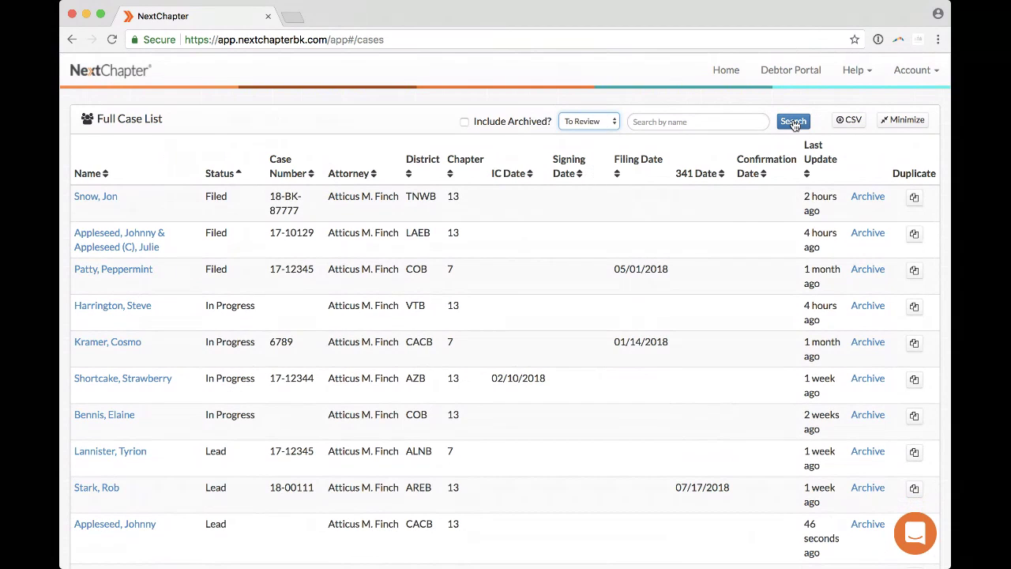
pyautogui.click(793, 122)
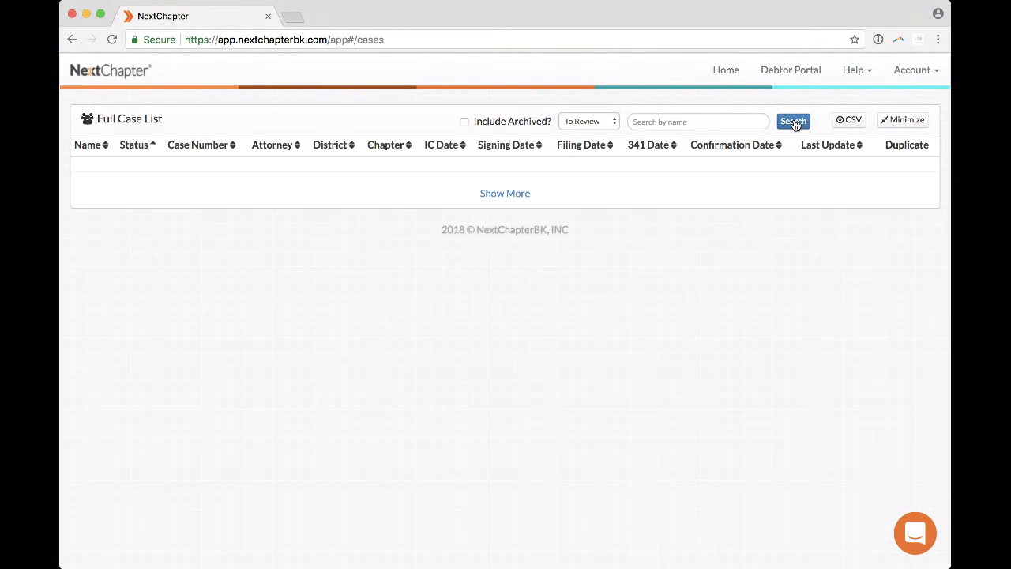
pyautogui.click(594, 122)
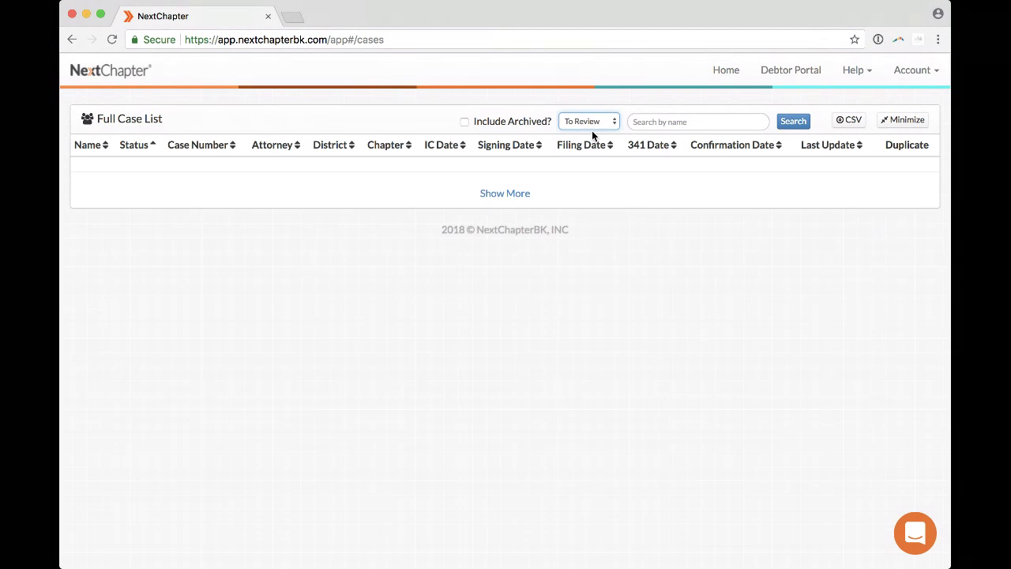
pyautogui.press('Down')
pyautogui.click(788, 125)
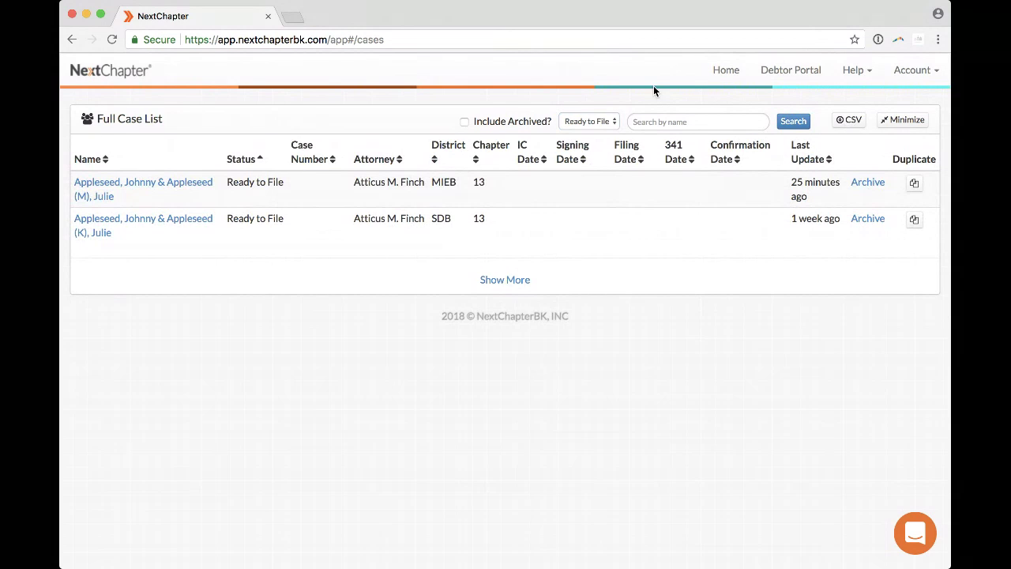
pyautogui.click(714, 74)
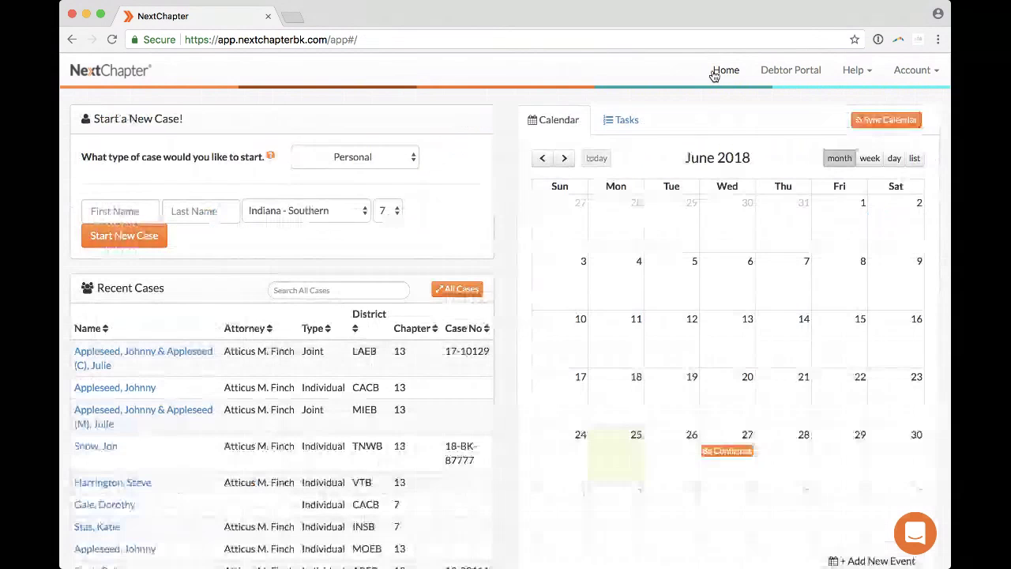
# Open the joint Chapter 13 MIEB case from Recent Cases and zoom the page in slightly.
pyautogui.click(175, 410)
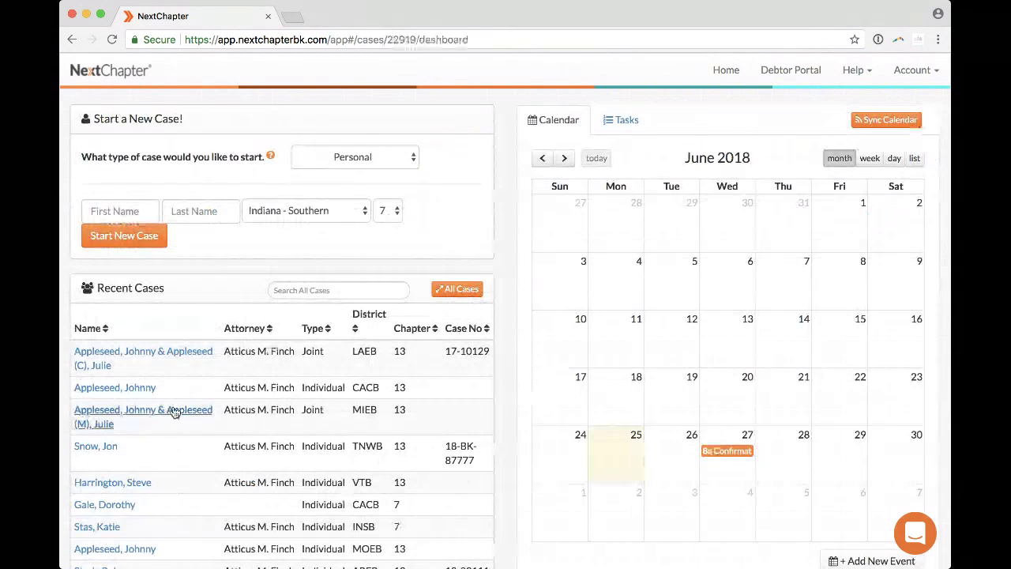
pyautogui.press('super+equal')
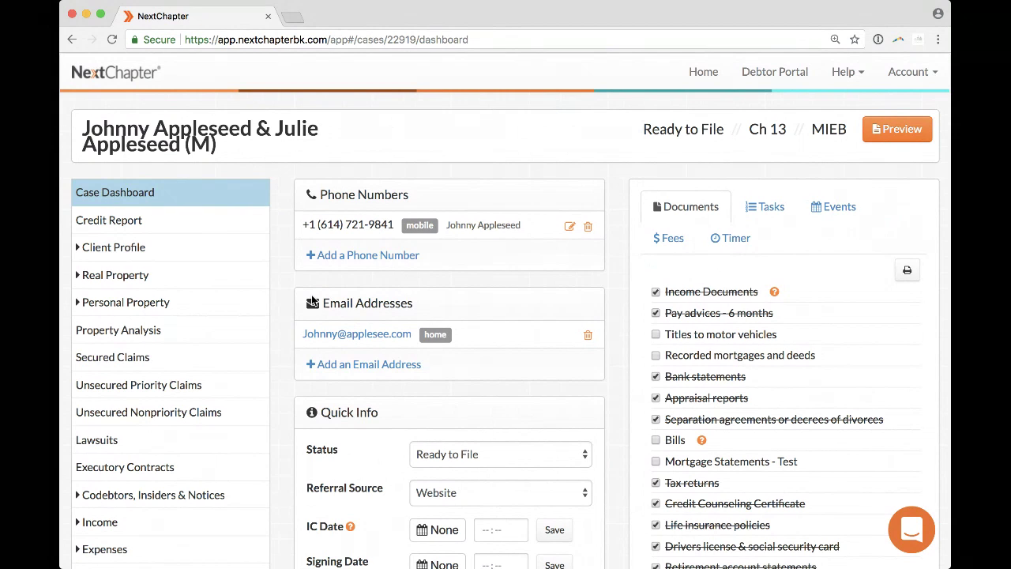
pyautogui.scroll(-3, 344, 241)
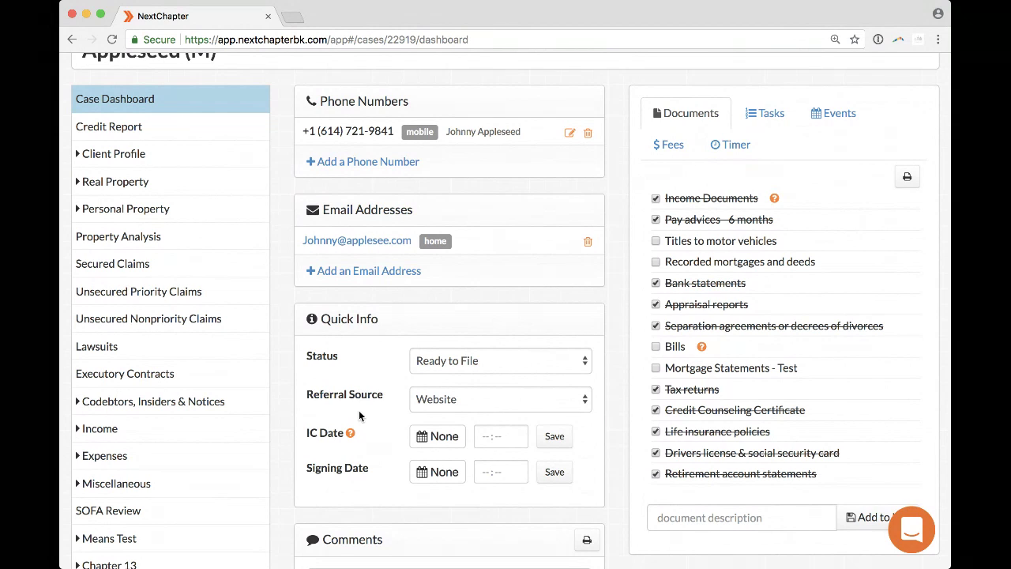
pyautogui.click(462, 360)
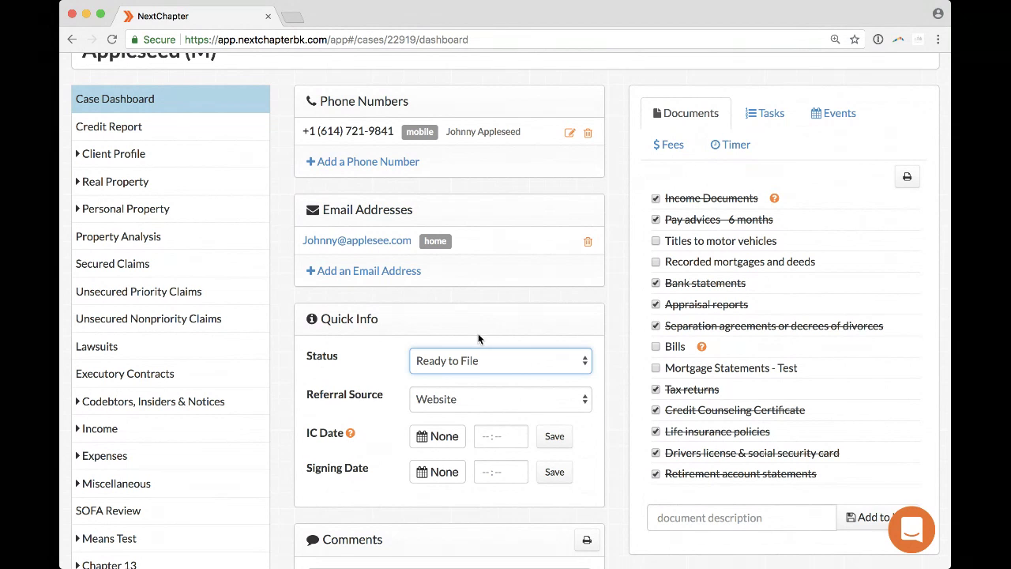
# Set the case Status in Quick Info to To Review and verify it in the header.
pyautogui.click(474, 361)
pyautogui.click(474, 341)
pyautogui.scroll(2, 631, 284)
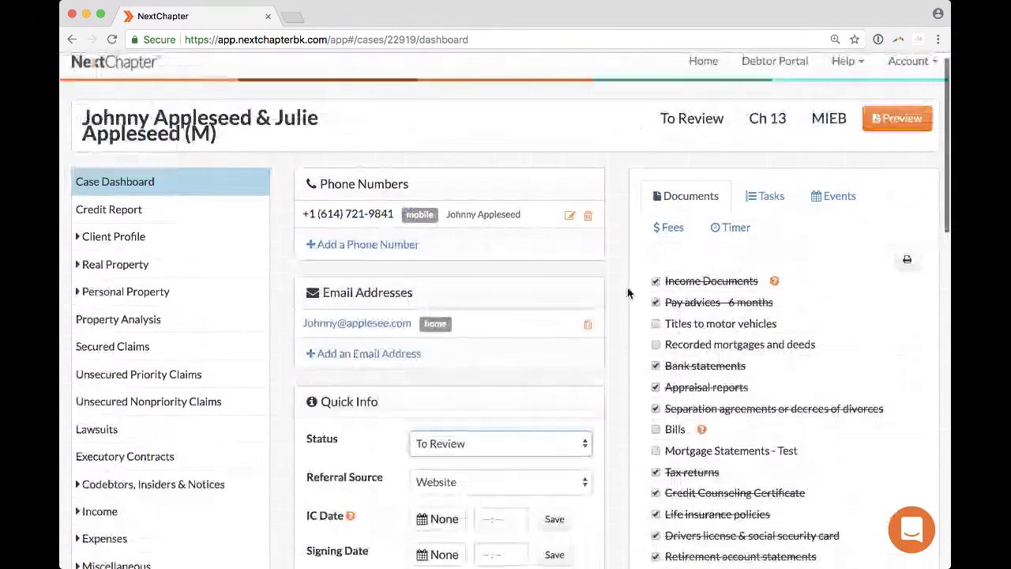
pyautogui.moveTo(660, 118); pyautogui.dragTo(725, 118)
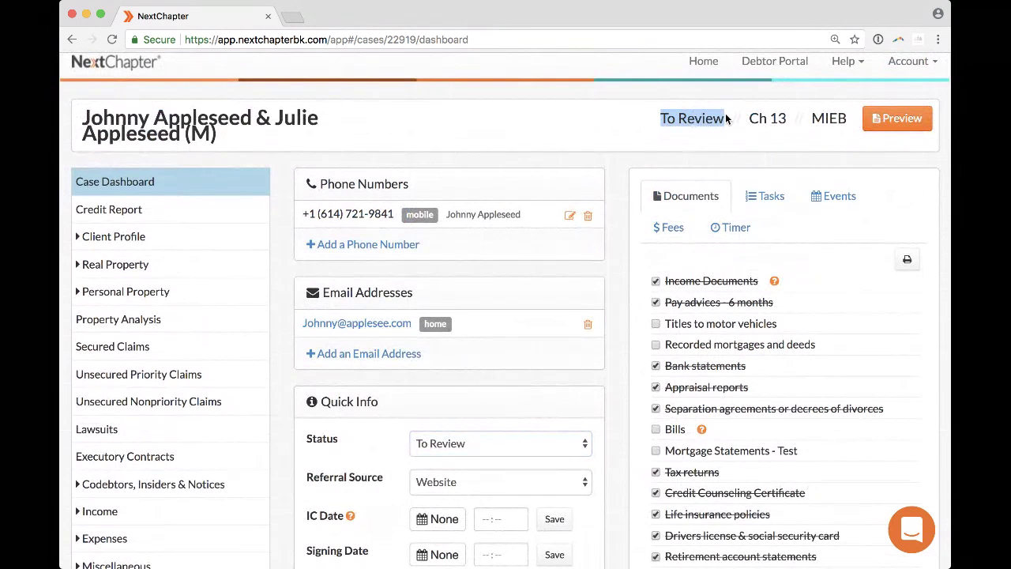
pyautogui.click(727, 118)
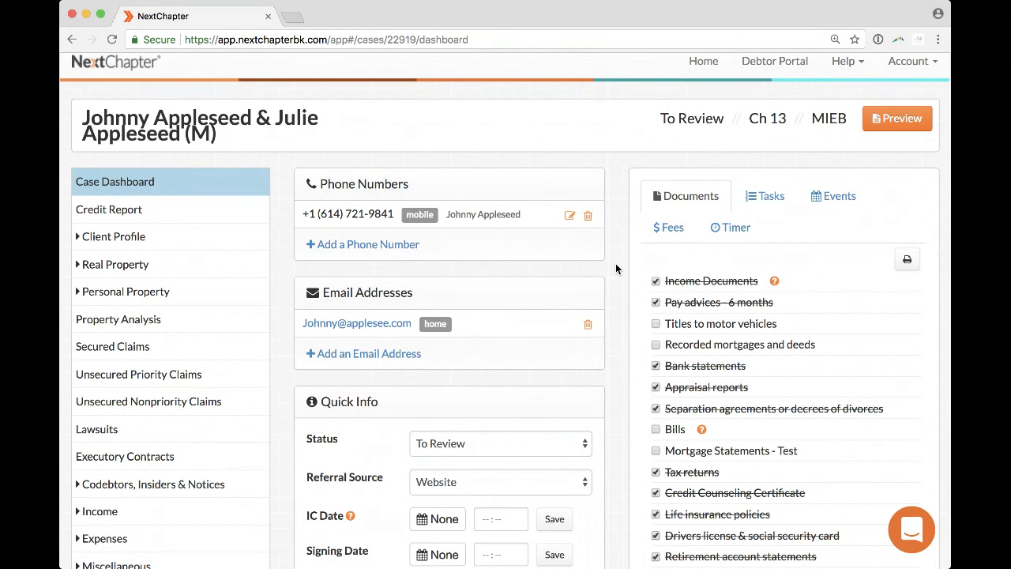
pyautogui.scroll(-3, 615, 268)
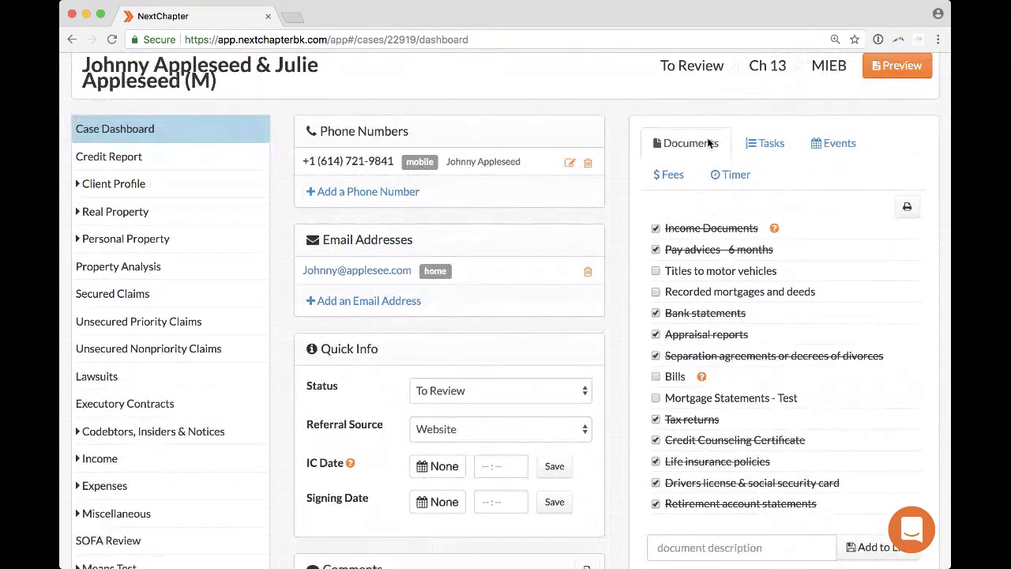
pyautogui.scroll(2, 708, 142)
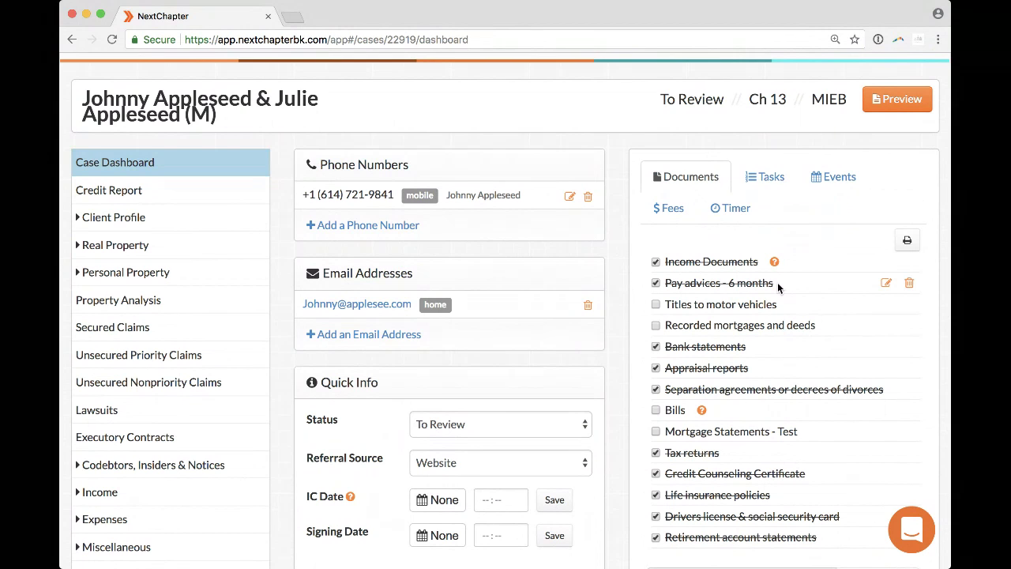
# Show the Documents checklist in the right panel and tick Titles to motor vehicles.
pyautogui.scroll(1, 777, 282)
pyautogui.scroll(-1, 775, 285)
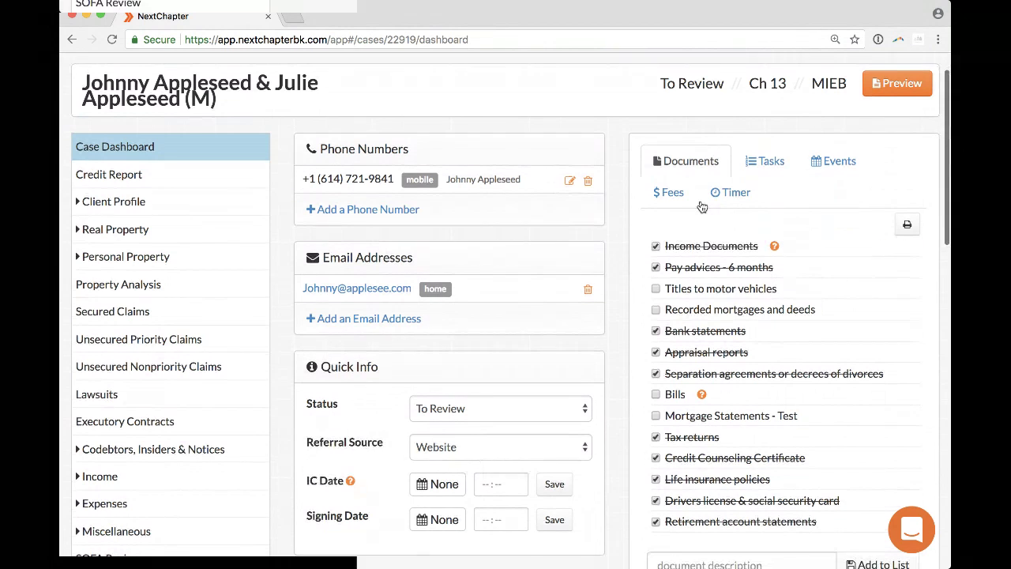
pyautogui.click(771, 164)
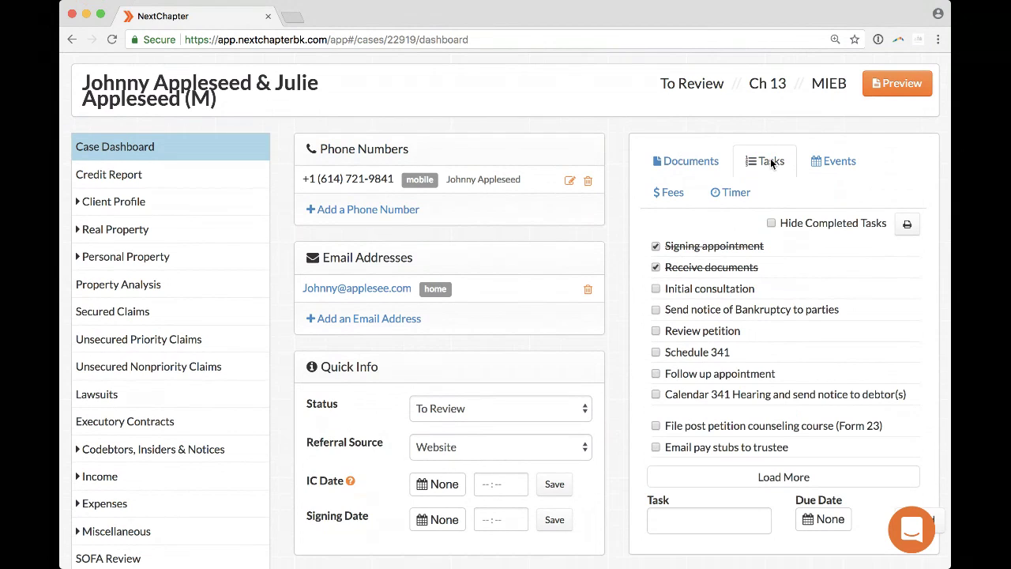
pyautogui.click(700, 161)
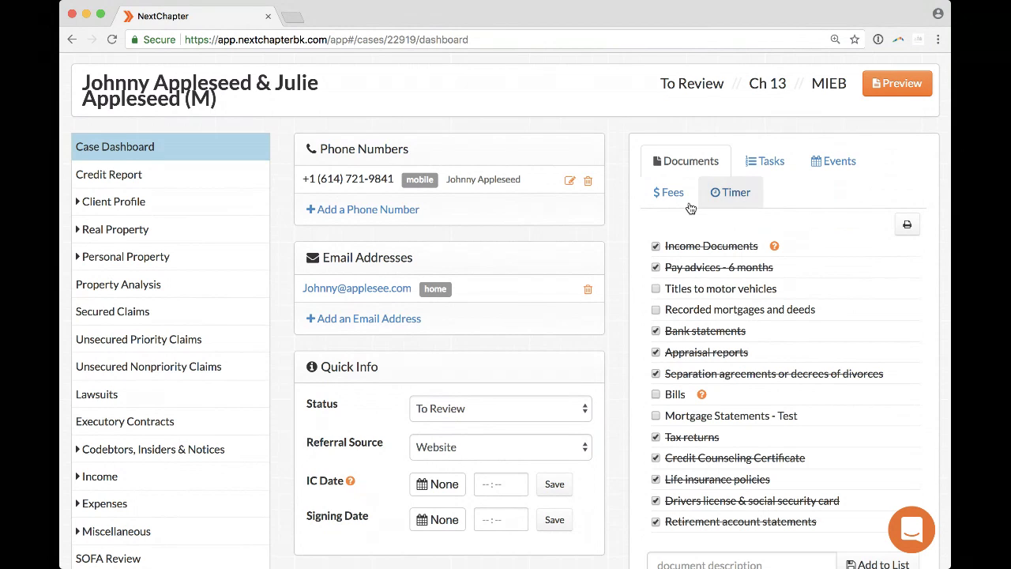
pyautogui.scroll(-1, 623, 215)
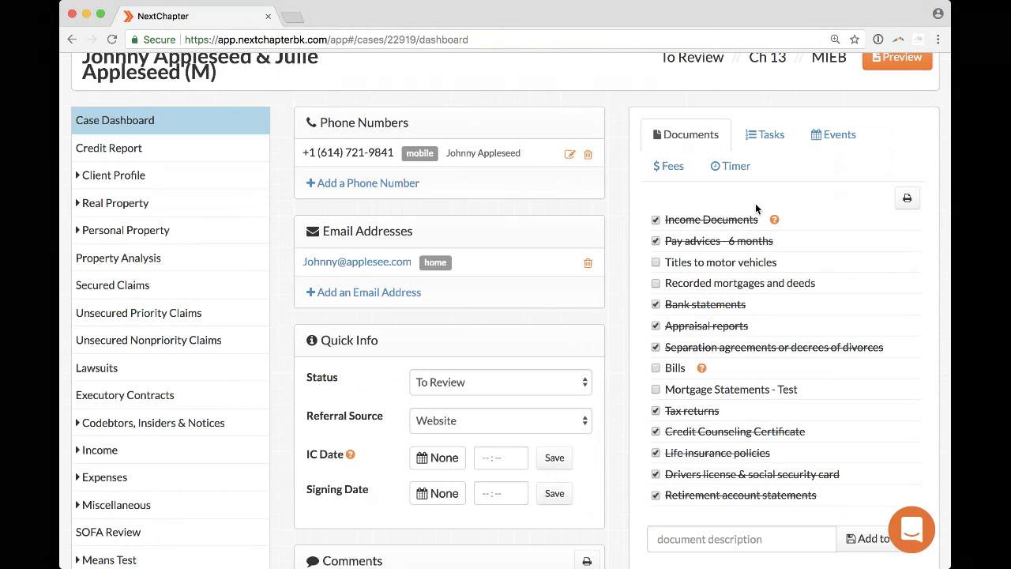
pyautogui.click(655, 264)
# Rename 'Mortgage Statements - Test' to 'Mortgage Statements - Husband Only' and print the updated checklist PDF.
pyautogui.click(907, 198)
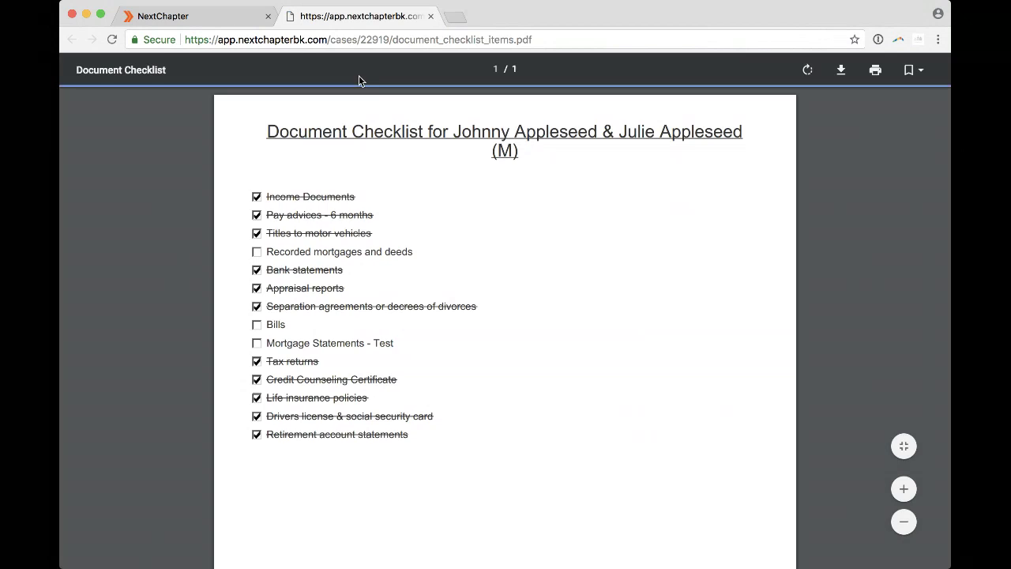
pyautogui.click(183, 18)
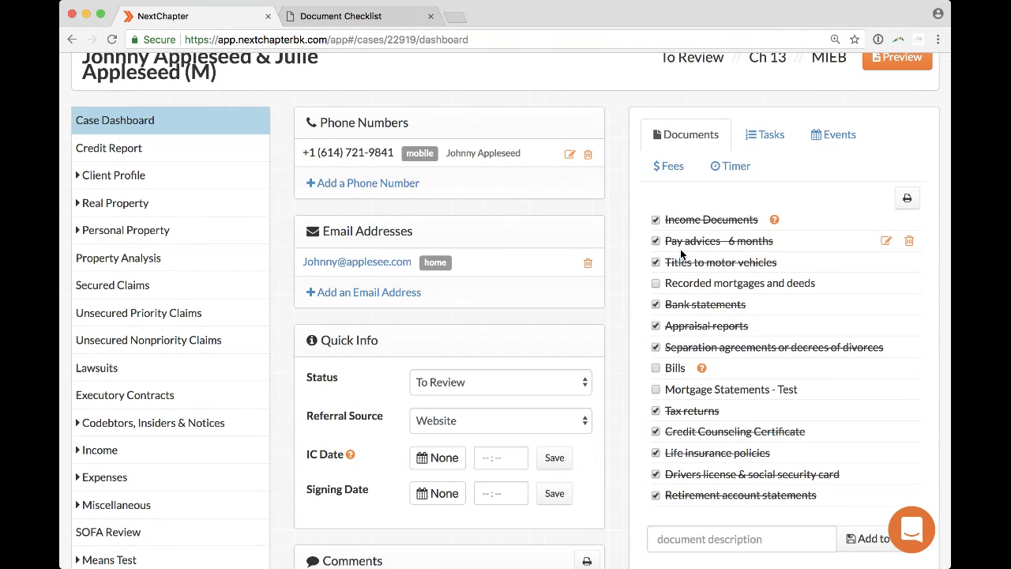
pyautogui.click(885, 389)
pyautogui.doubleClick(779, 395)
pyautogui.write('Husband')
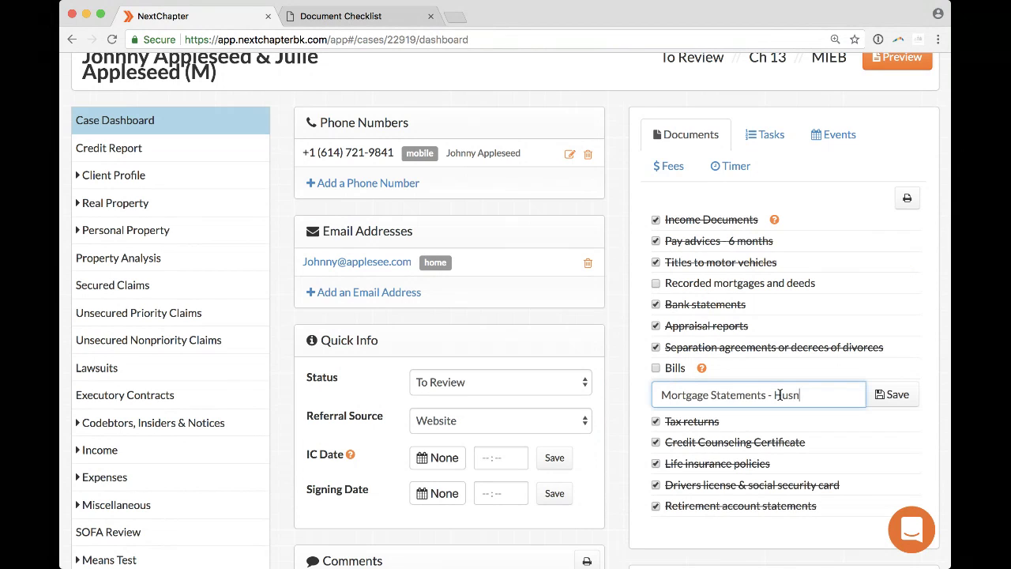
pyautogui.write(' Only')
pyautogui.click(893, 394)
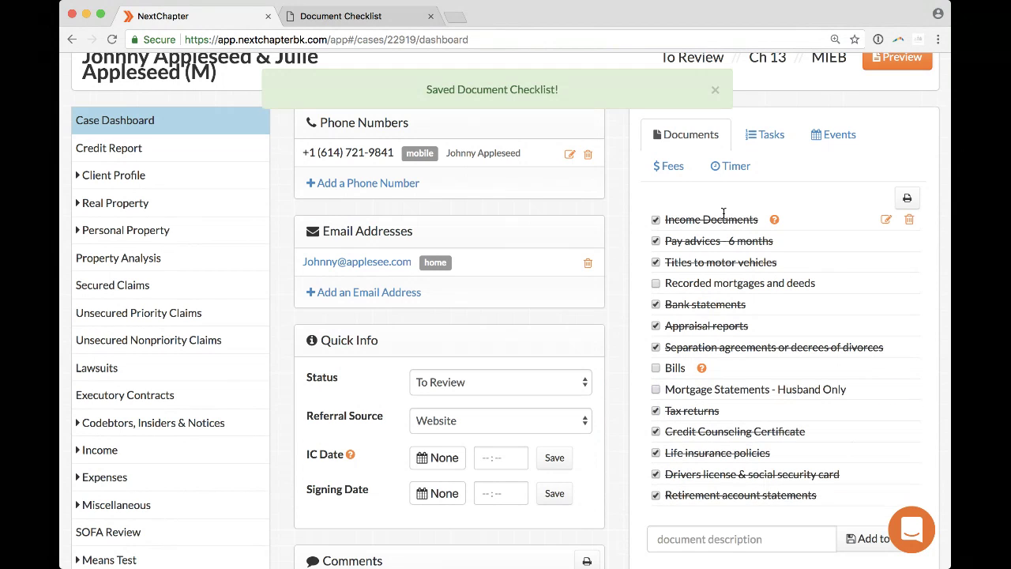
pyautogui.click(907, 198)
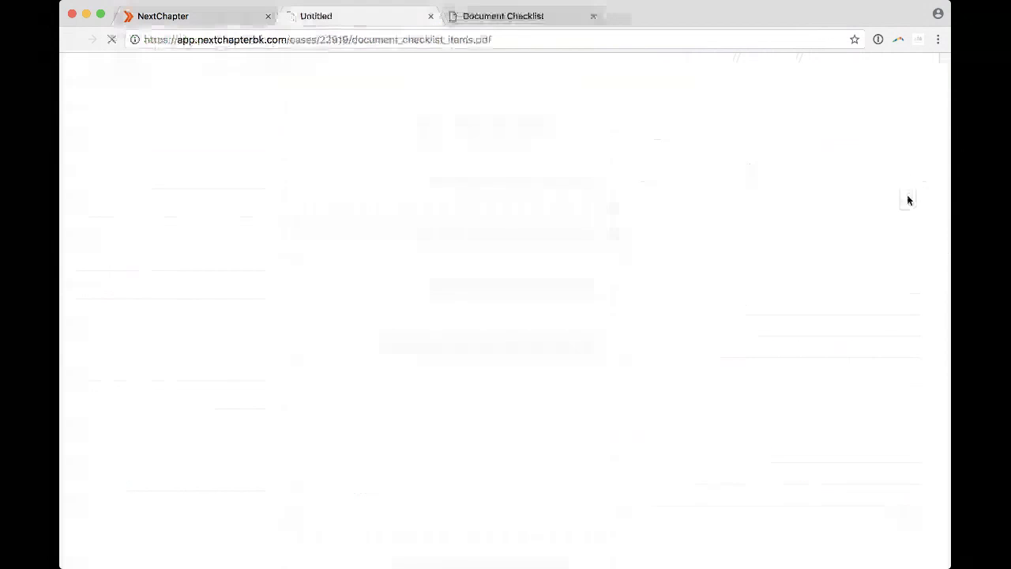
pyautogui.click(593, 16)
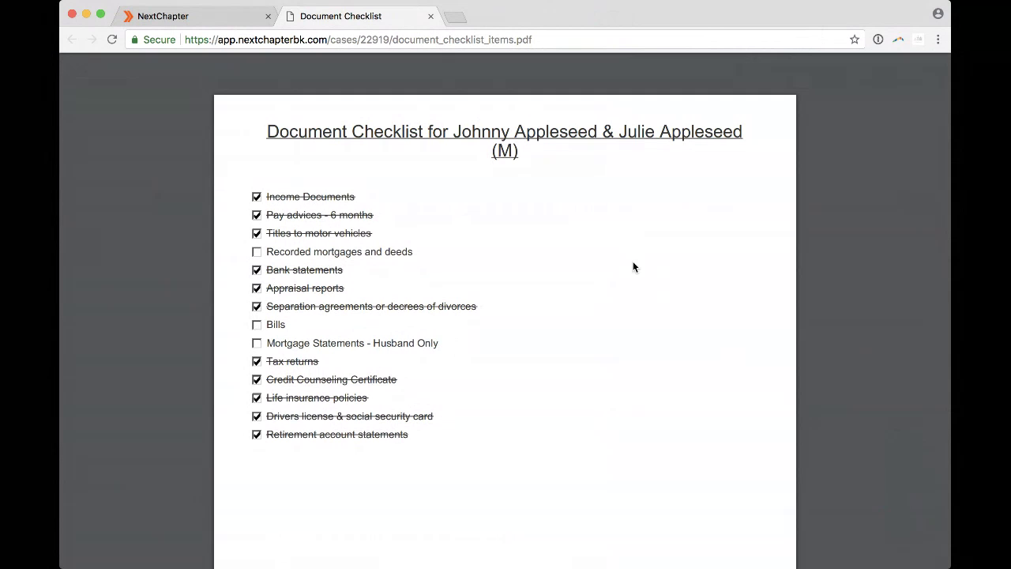
# Mark Initial consultation and Schedule 341 completed and turn on Hide Completed Tasks.
pyautogui.click(431, 17)
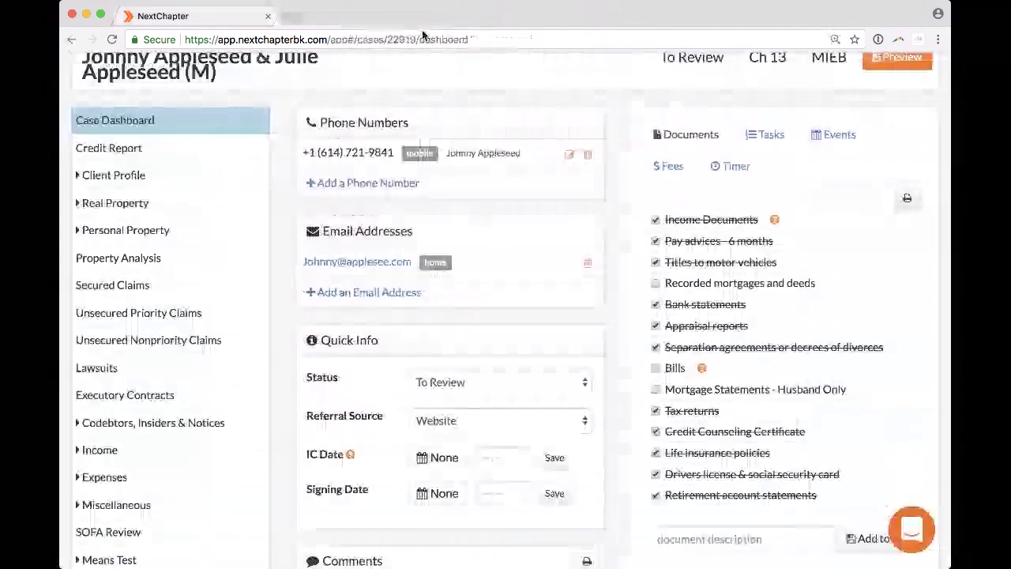
pyautogui.click(763, 135)
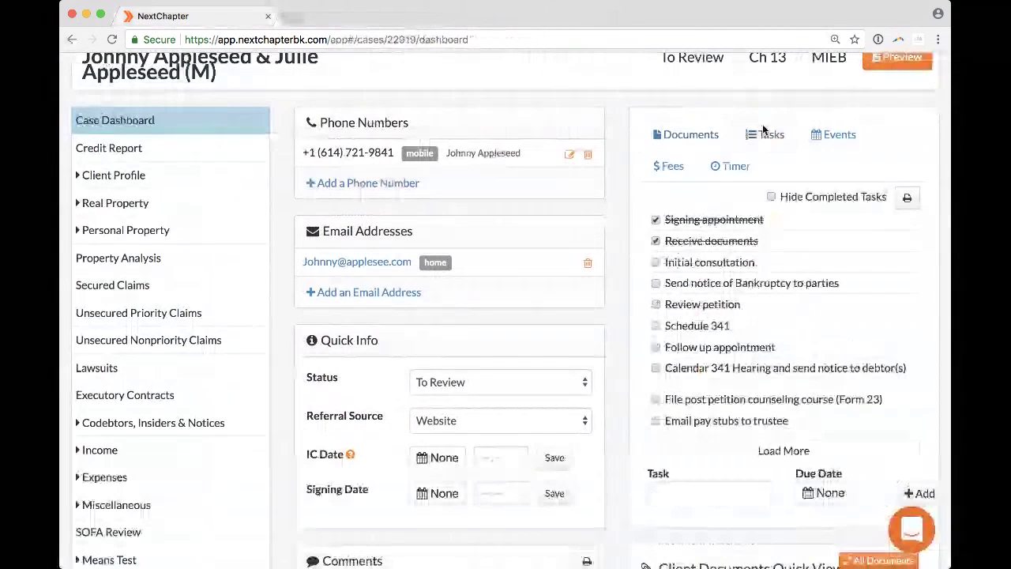
pyautogui.click(655, 262)
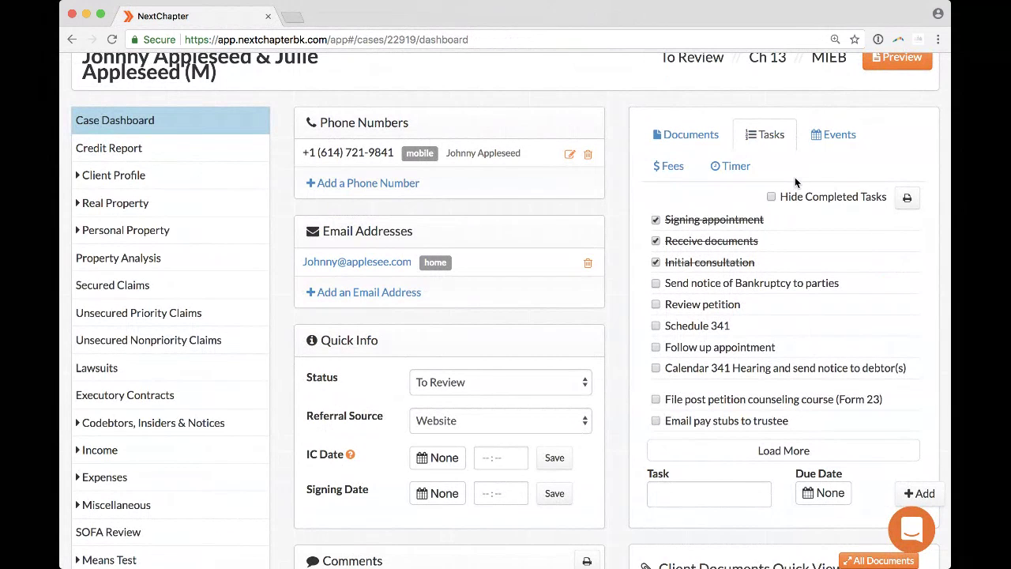
pyautogui.click(772, 198)
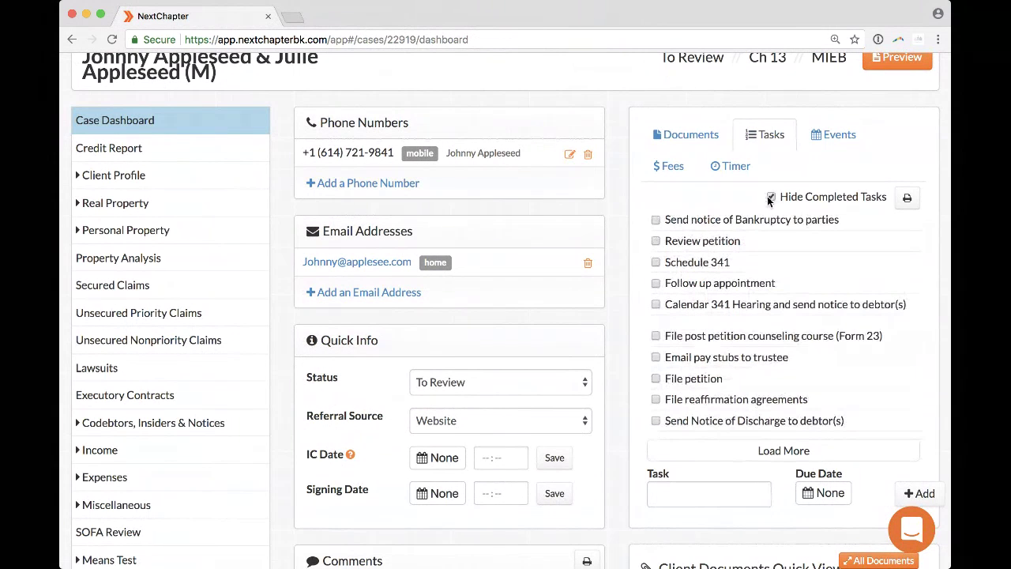
pyautogui.click(655, 262)
# Reload the case dashboard and review the ten remaining open tasks.
pyautogui.click(112, 40)
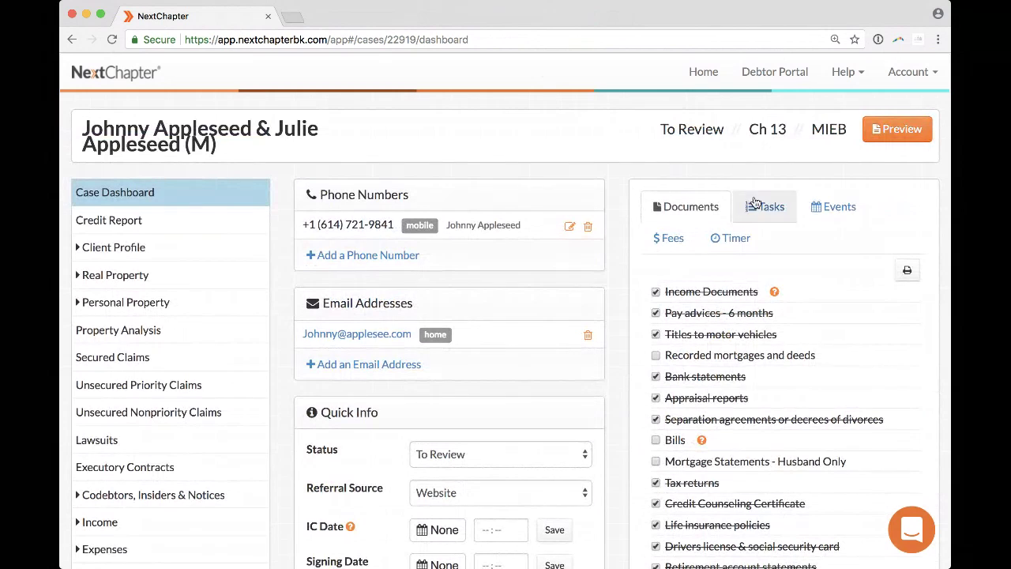
pyautogui.click(755, 205)
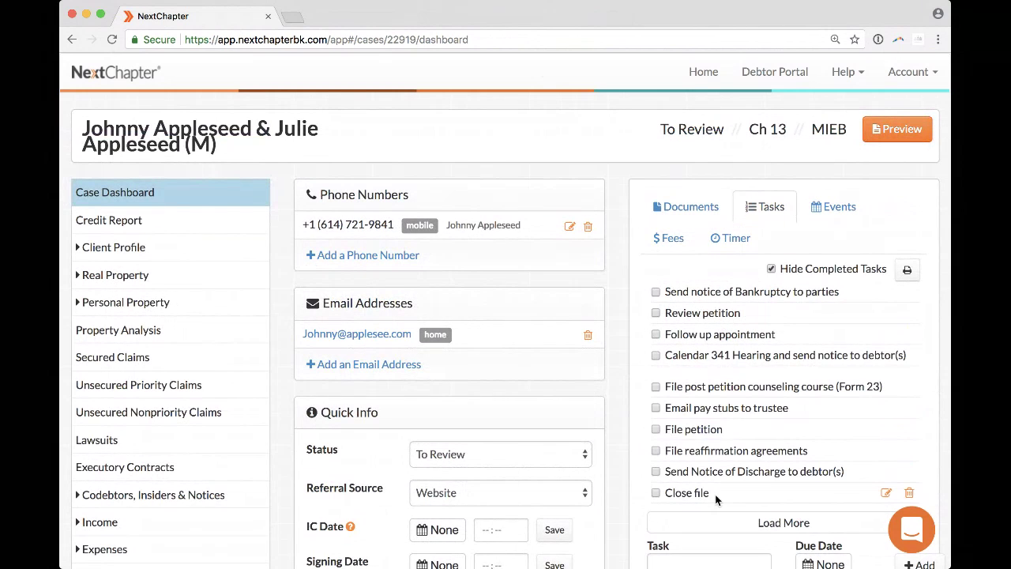
pyautogui.scroll(-1, 716, 499)
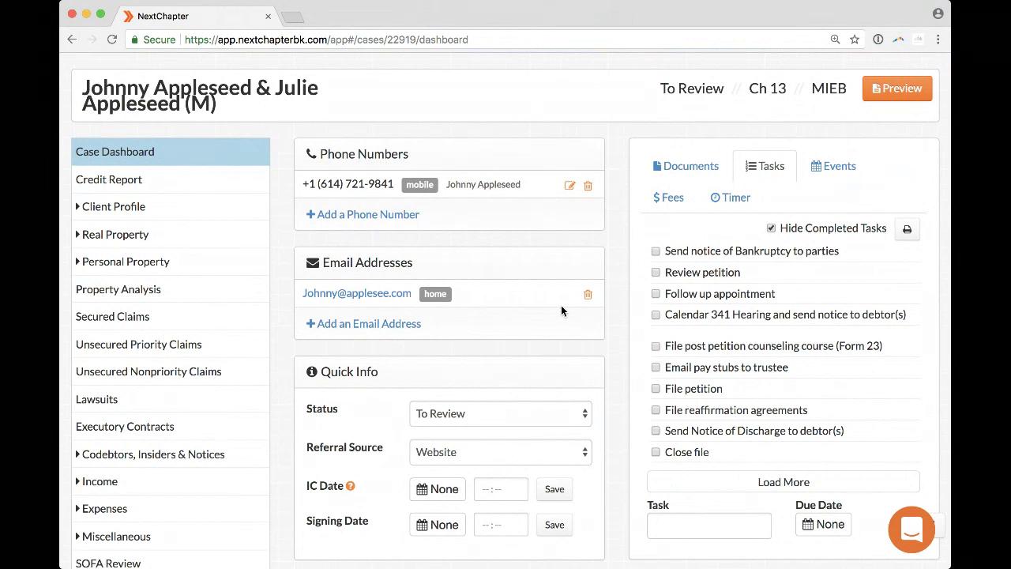
pyautogui.scroll(-5, 561, 306)
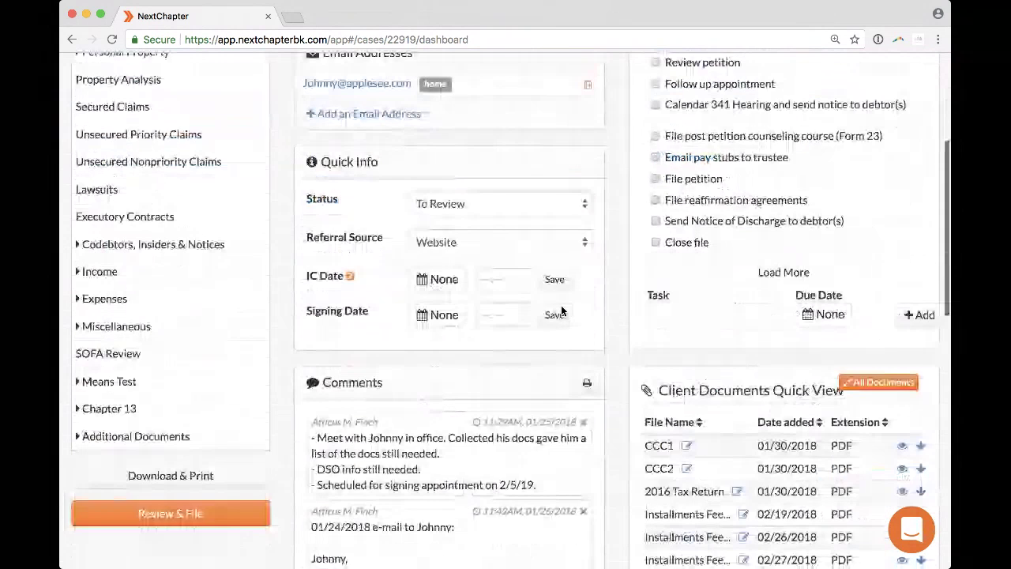
pyautogui.scroll(-3, 561, 310)
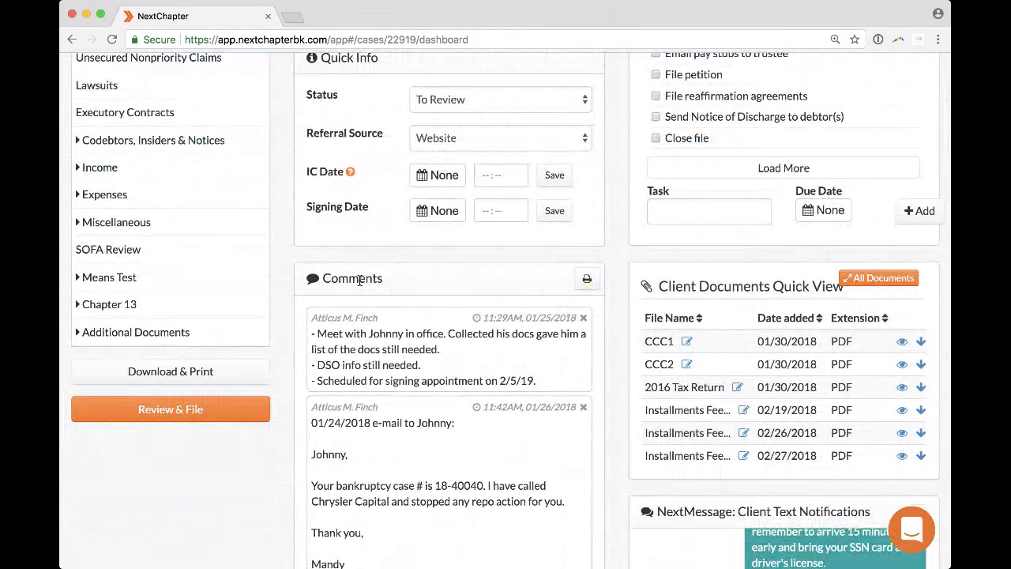
pyautogui.scroll(-2, 360, 279)
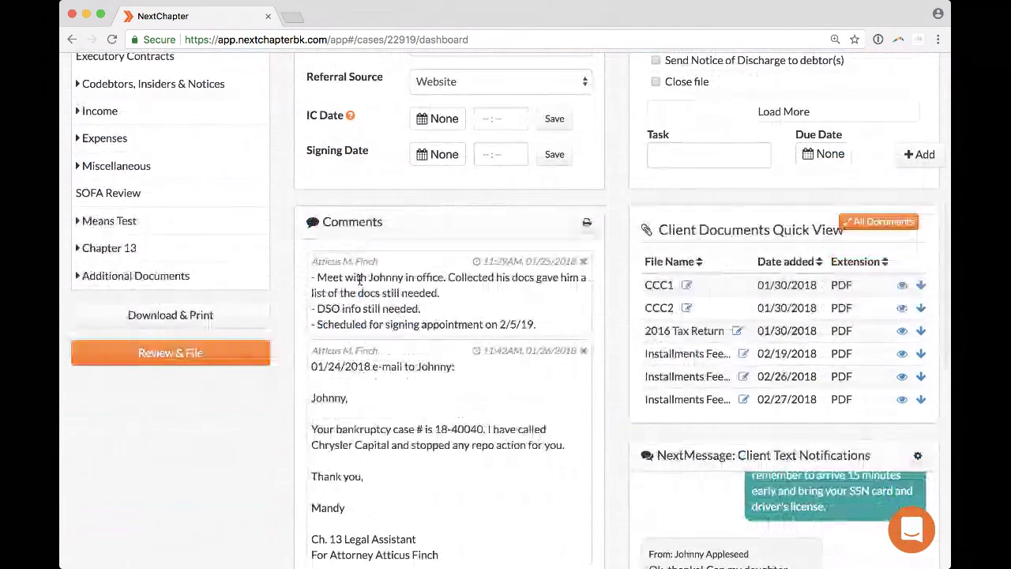
pyautogui.scroll(-1, 361, 284)
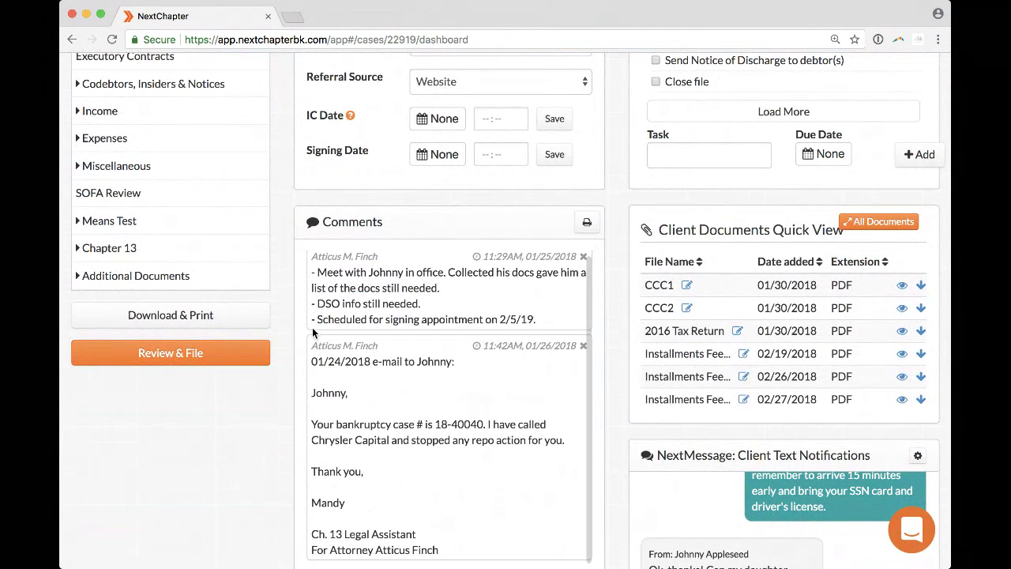
pyautogui.scroll(-5, 288, 327)
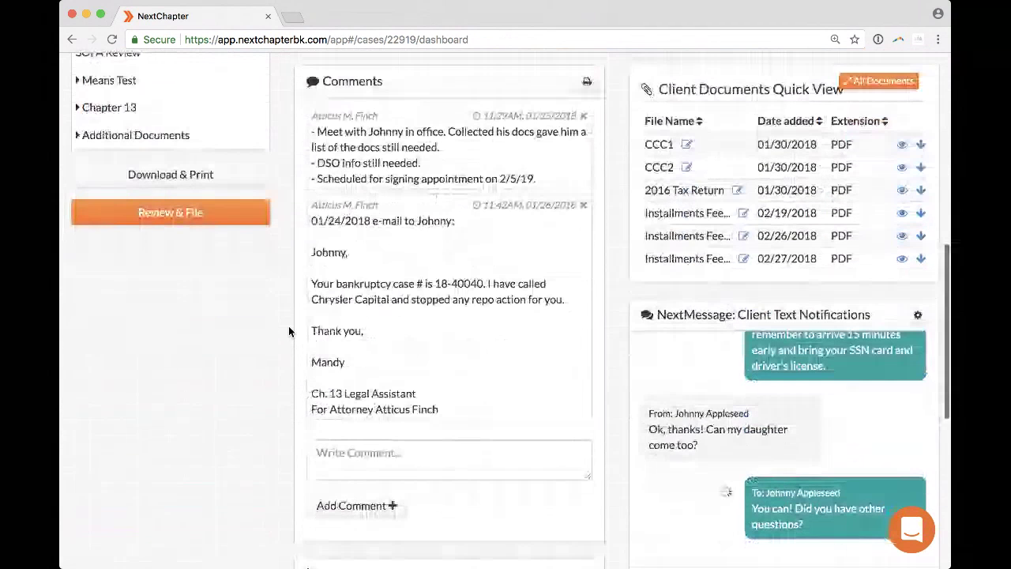
pyautogui.click(524, 466)
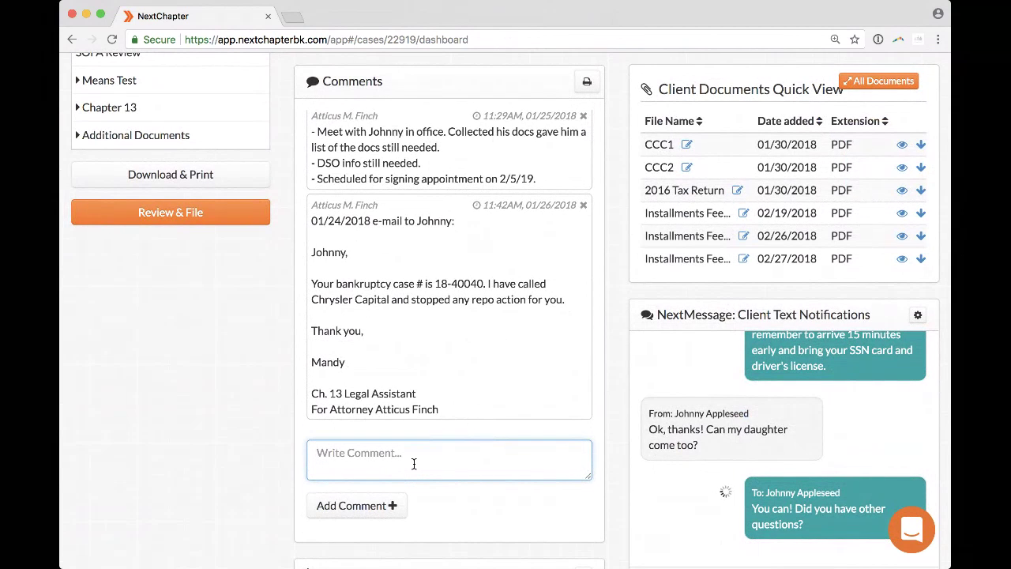
pyautogui.click(313, 112)
pyautogui.scroll(1, 325, 117)
pyautogui.moveTo(325, 116); pyautogui.dragTo(381, 121)
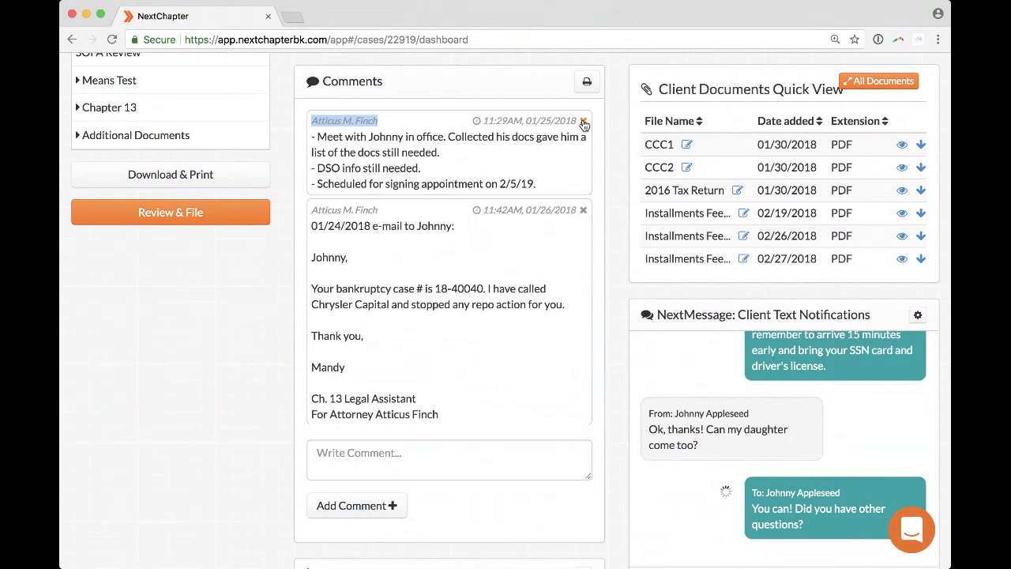
pyautogui.click(458, 451)
pyautogui.write('Test')
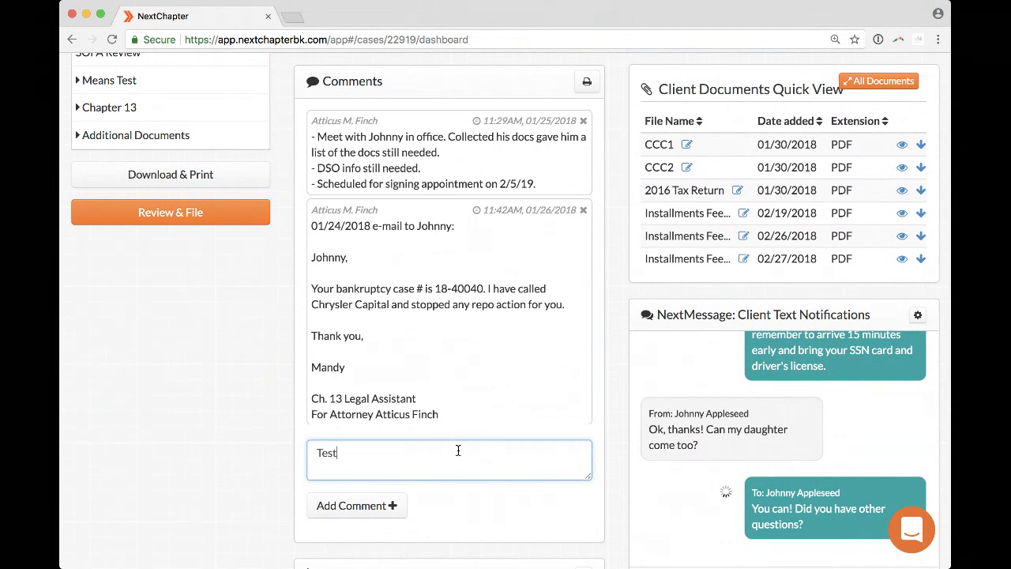
pyautogui.click(347, 510)
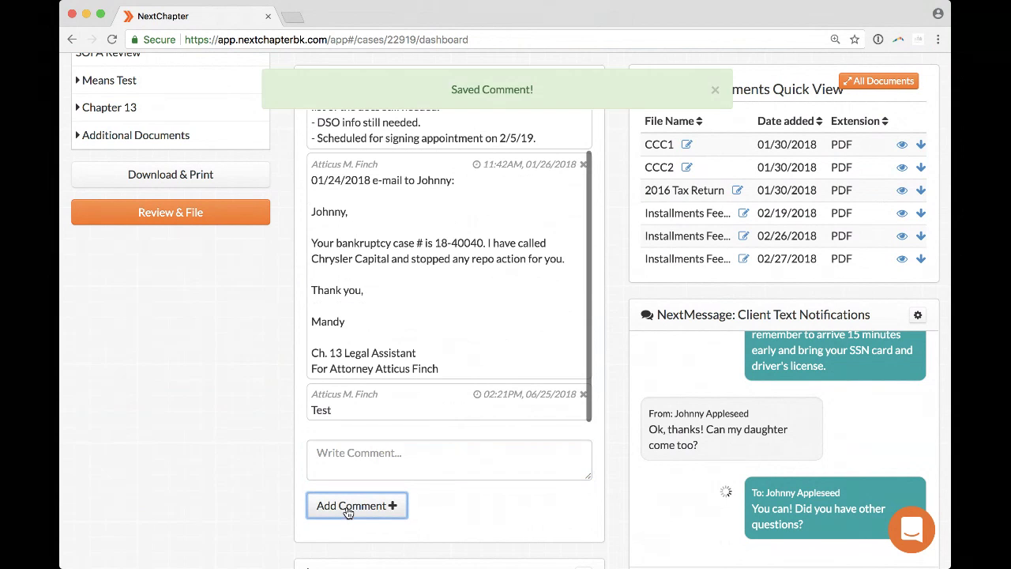
pyautogui.click(583, 394)
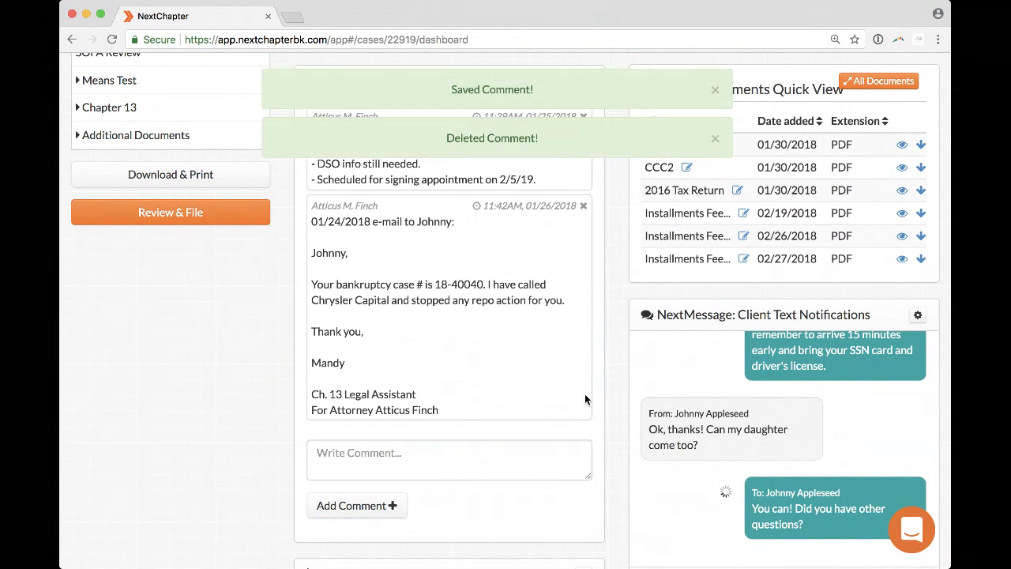
pyautogui.click(715, 91)
pyautogui.click(716, 91)
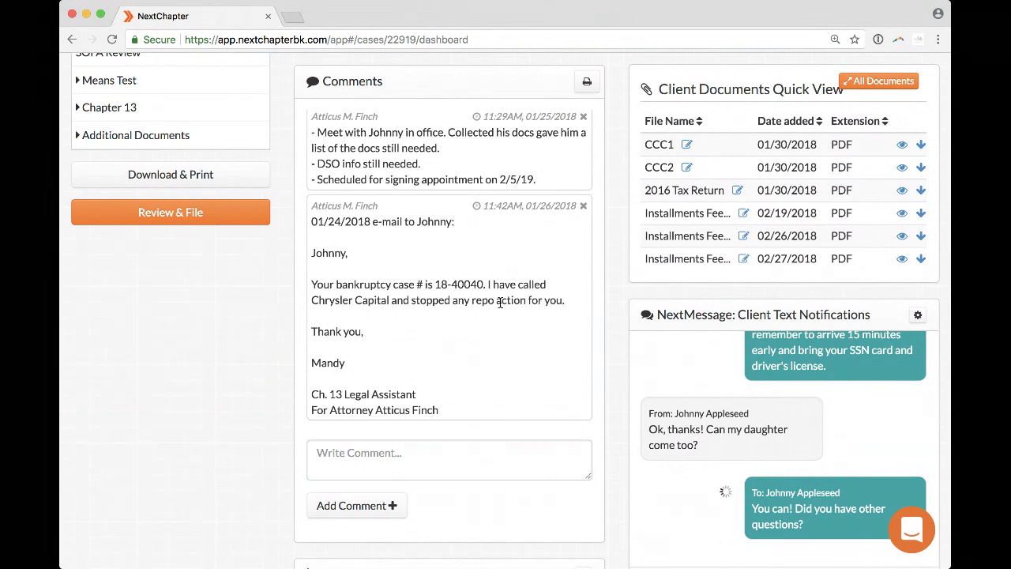
pyautogui.scroll(1, 500, 303)
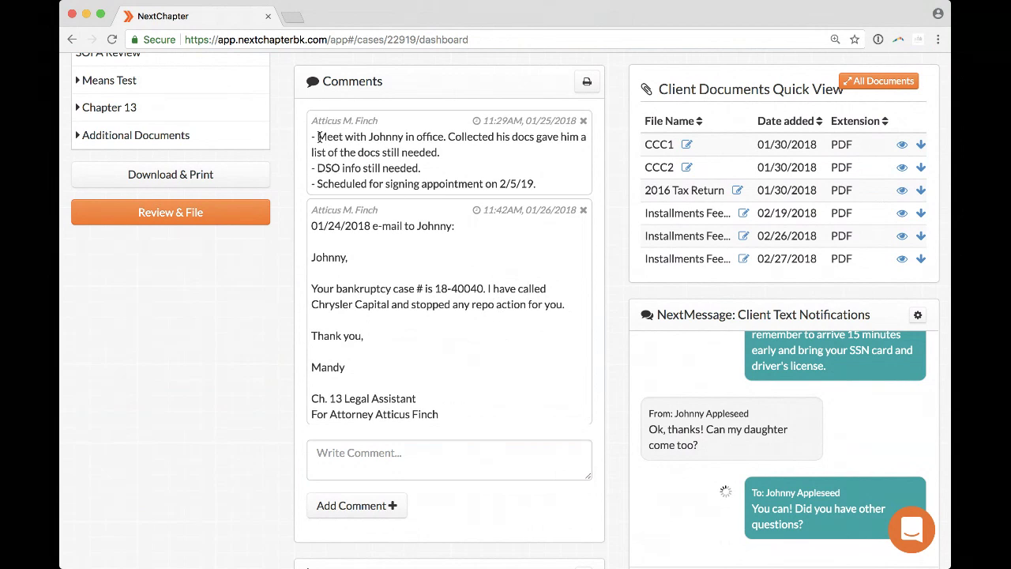
pyautogui.moveTo(311, 137); pyautogui.dragTo(398, 138)
pyautogui.click(399, 139)
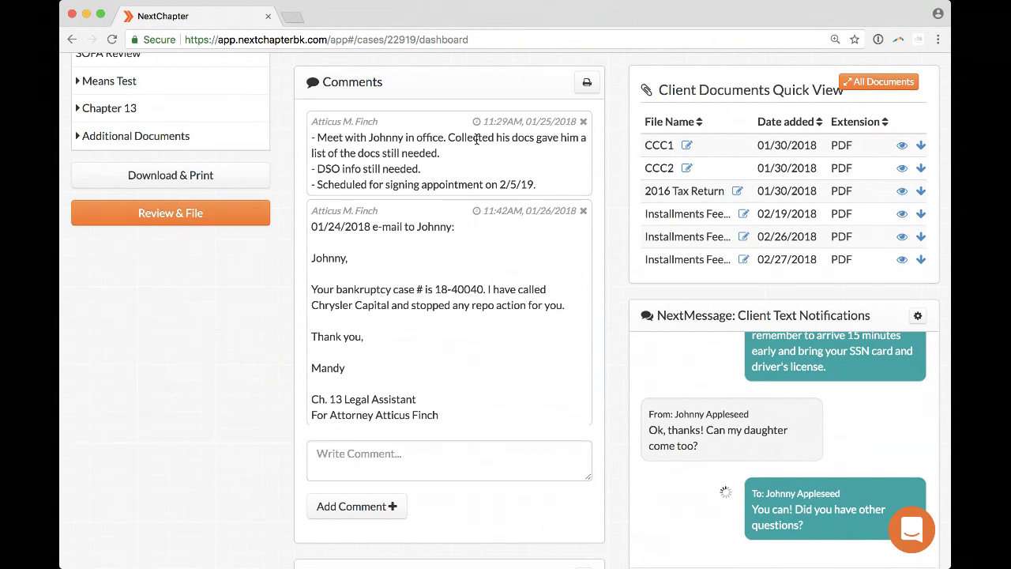
pyautogui.scroll(2, 443, 174)
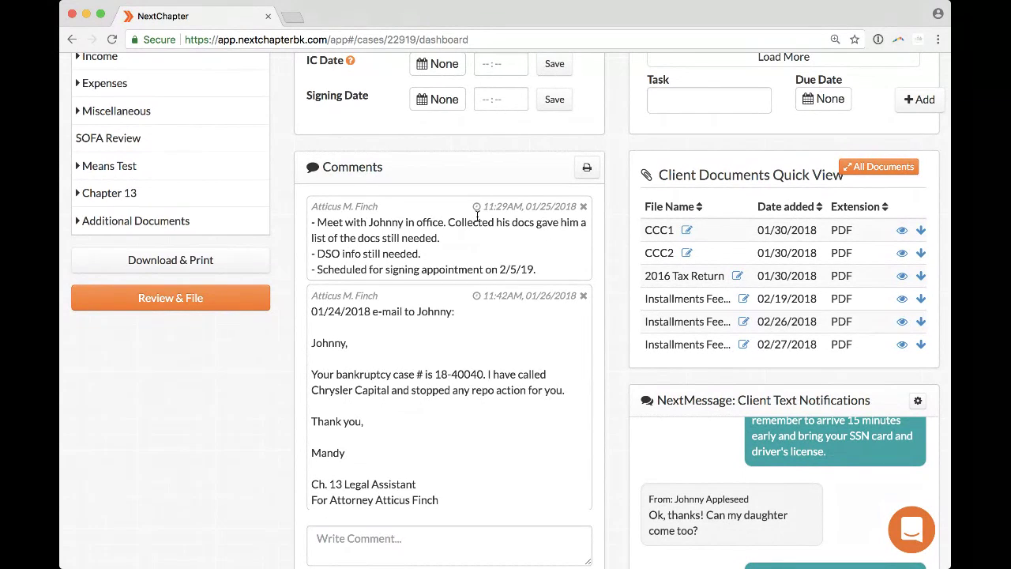
pyautogui.scroll(-1, 374, 364)
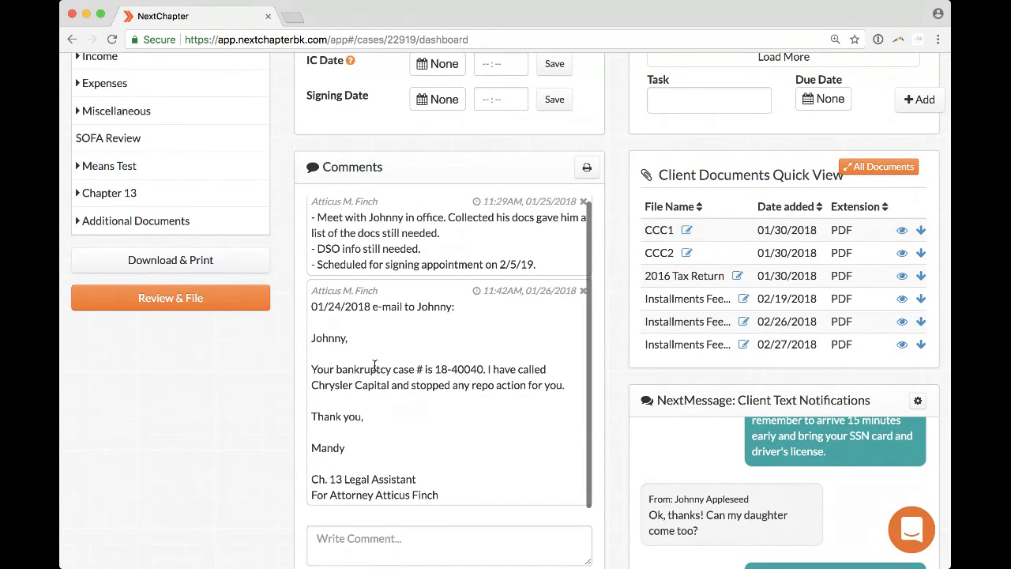
pyautogui.moveTo(312, 307); pyautogui.dragTo(468, 491)
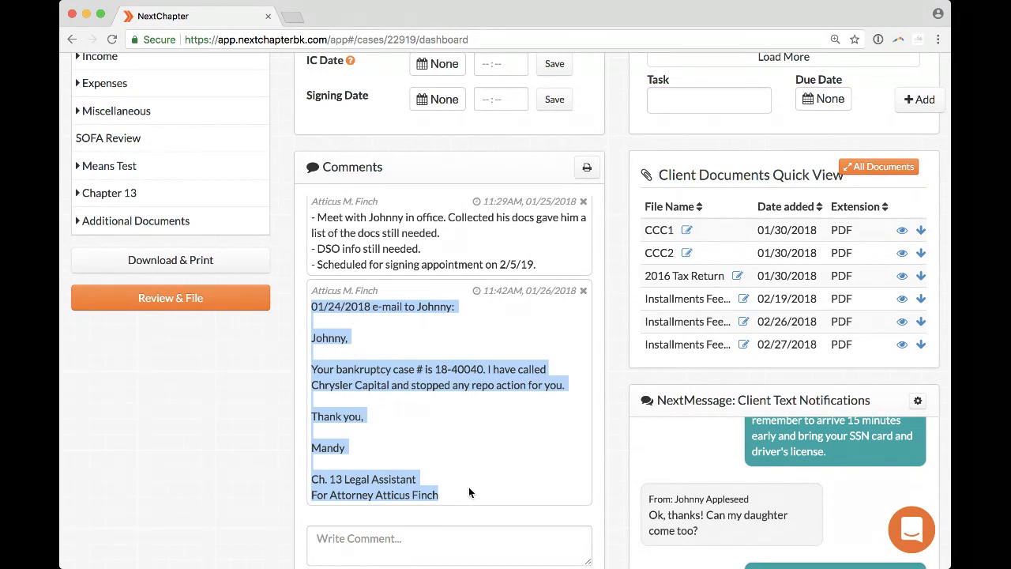
pyautogui.click(469, 492)
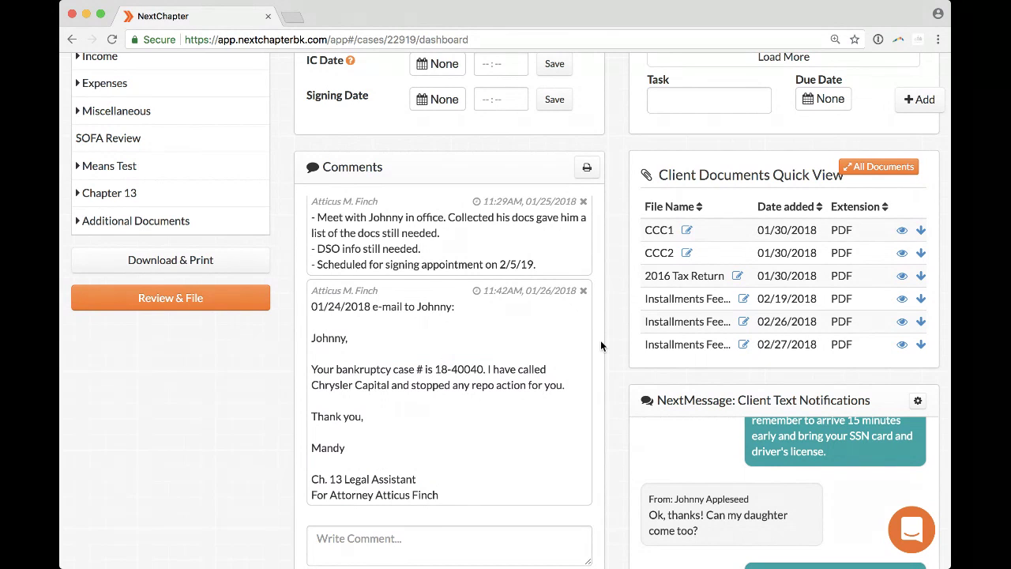
pyautogui.scroll(-1, 600, 345)
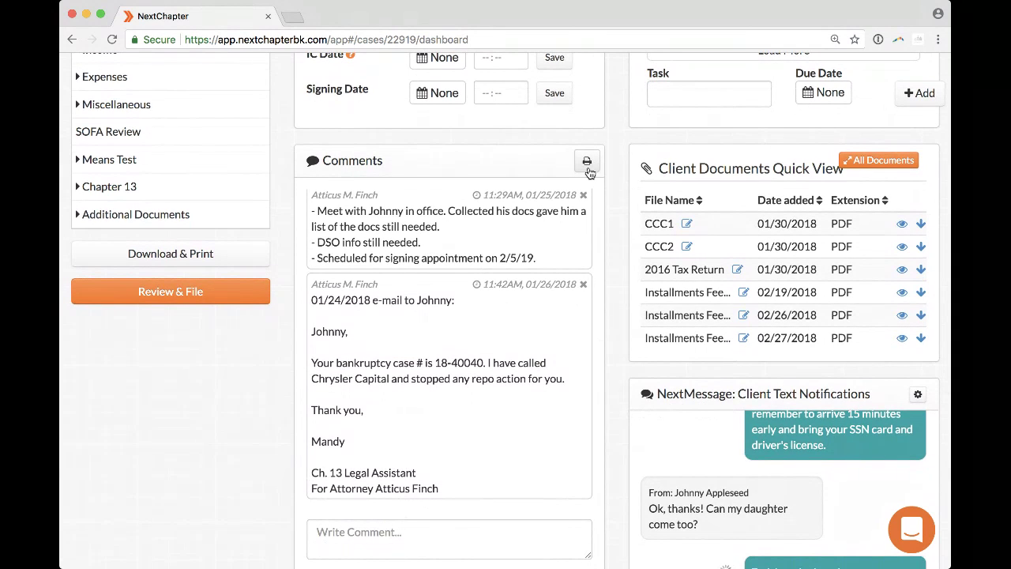
pyautogui.click(587, 163)
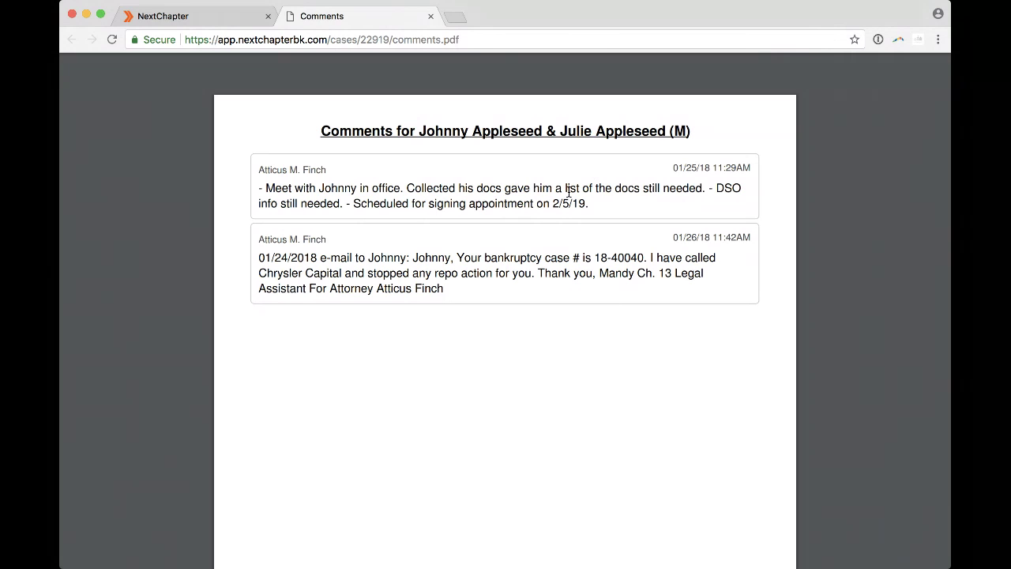
pyautogui.click(431, 16)
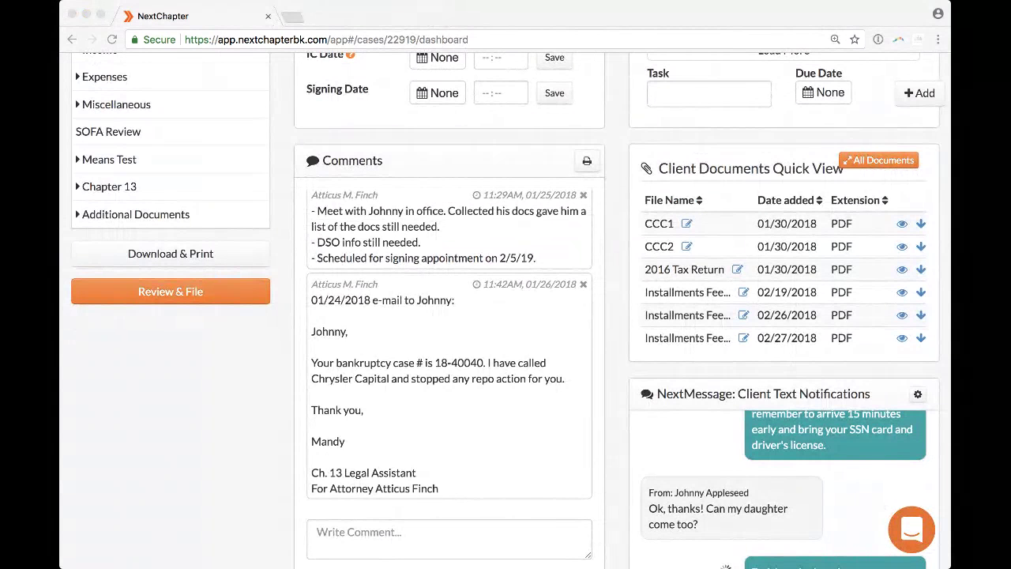
pyautogui.click(68, 337)
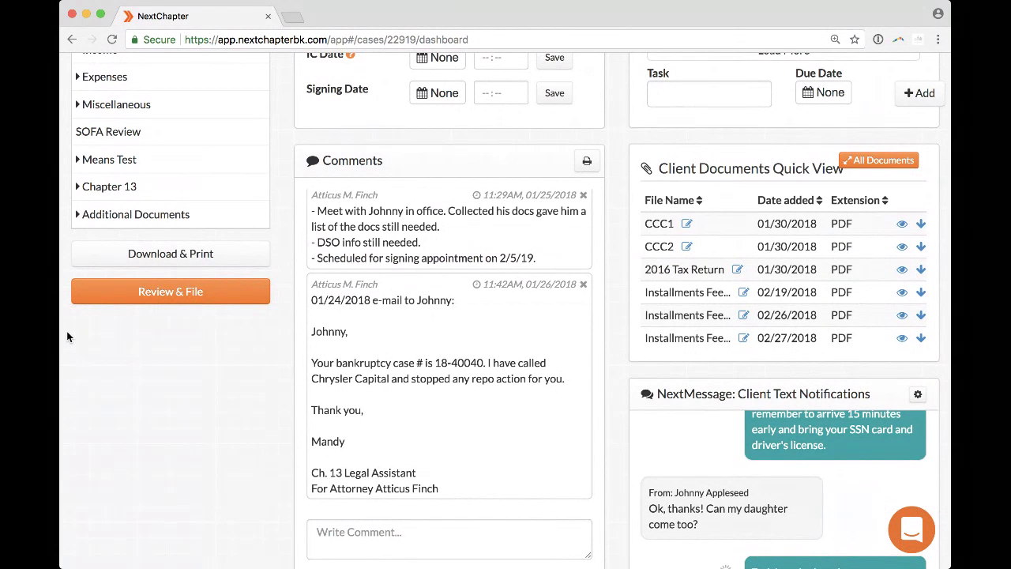
pyautogui.scroll(-2, 717, 307)
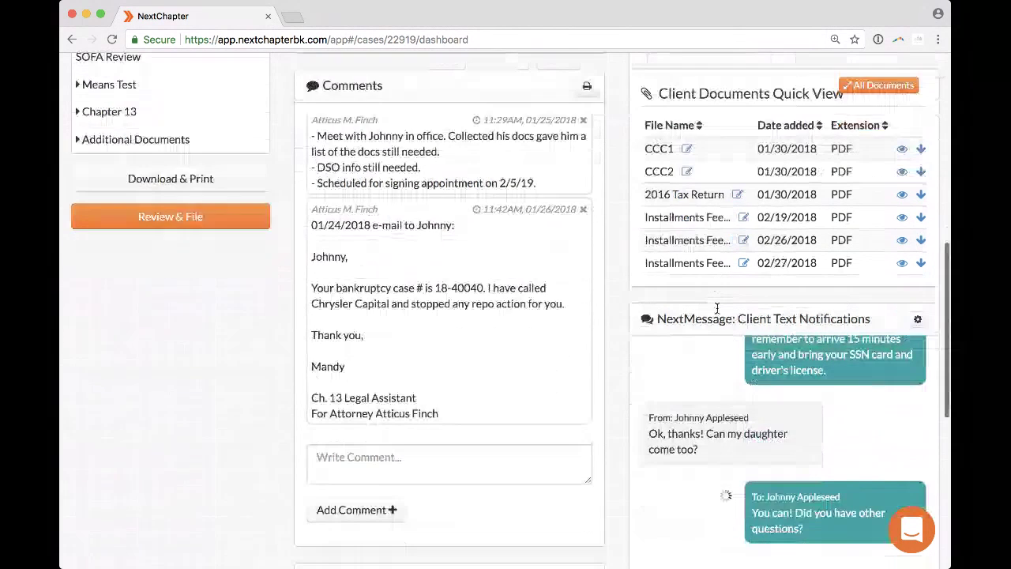
pyautogui.scroll(-1, 717, 309)
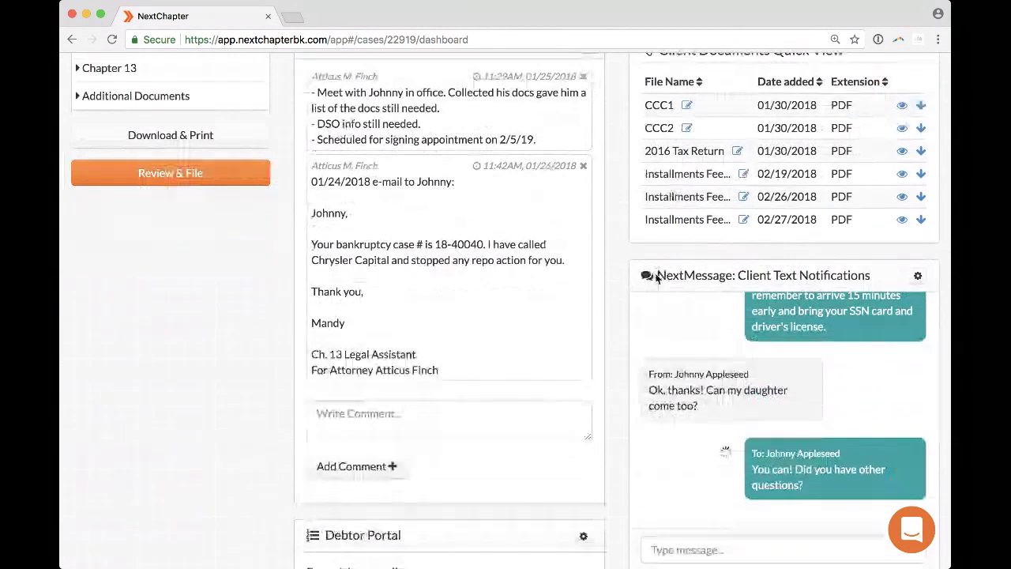
pyautogui.scroll(-1, 617, 299)
pyautogui.scroll(-1, 617, 299)
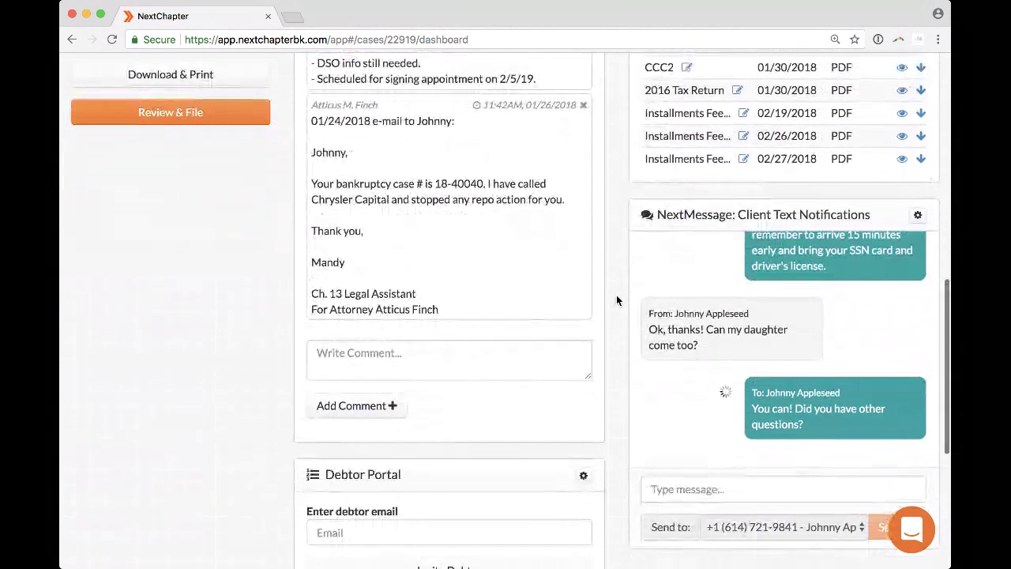
pyautogui.scroll(-1, 617, 299)
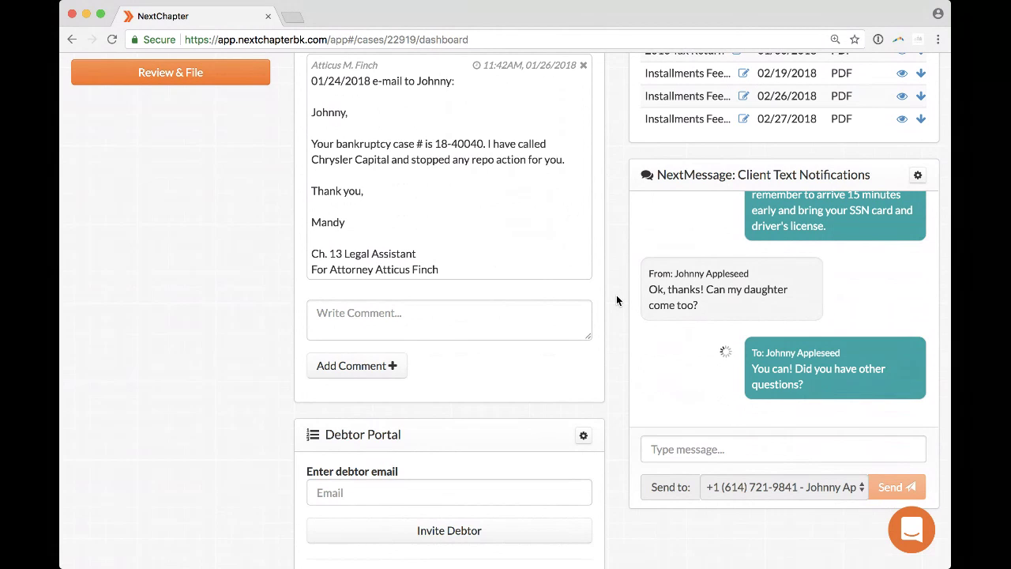
pyautogui.scroll(3, 797, 225)
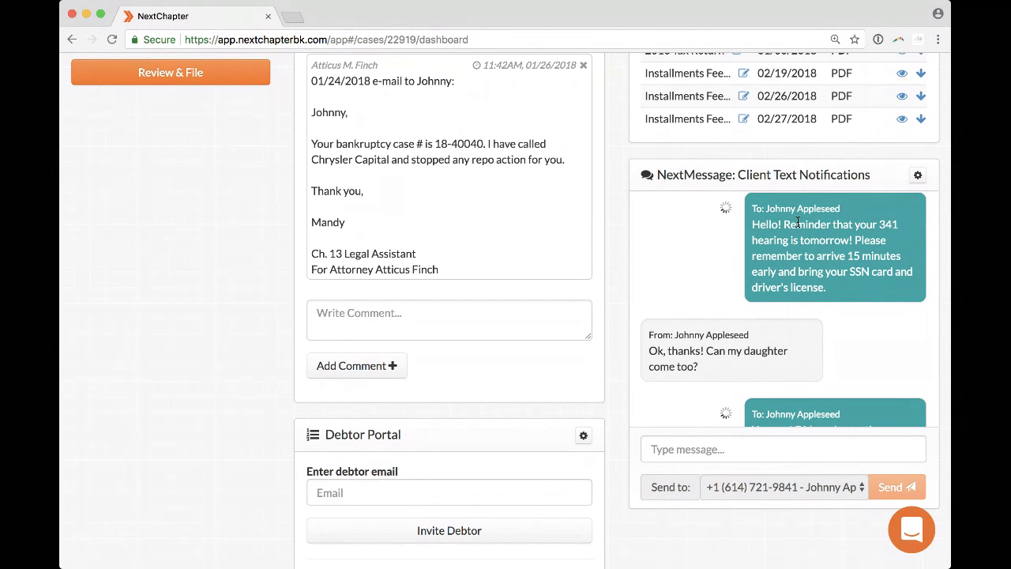
pyautogui.scroll(-2, 710, 287)
pyautogui.click(750, 449)
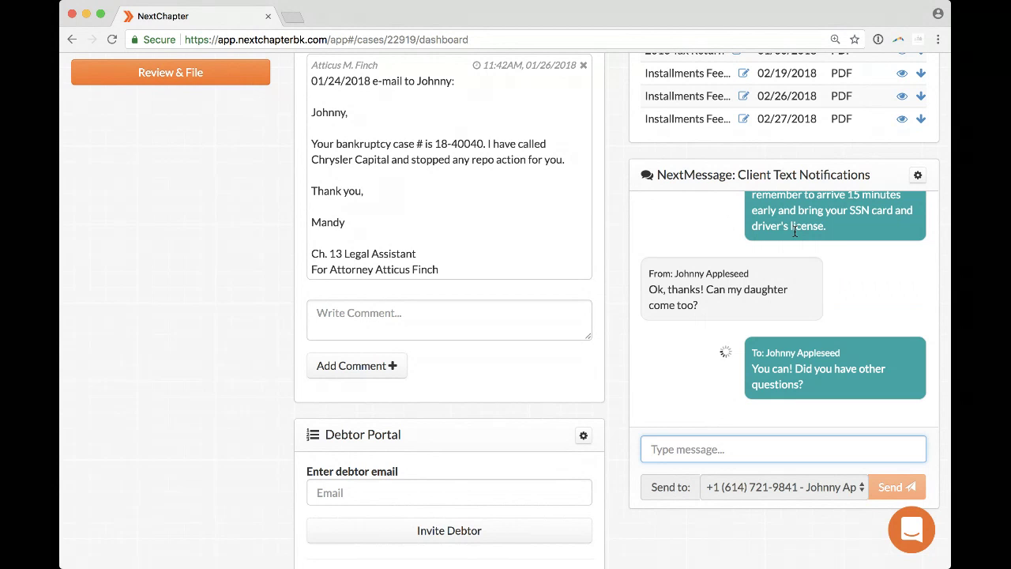
pyautogui.scroll(3, 233, 220)
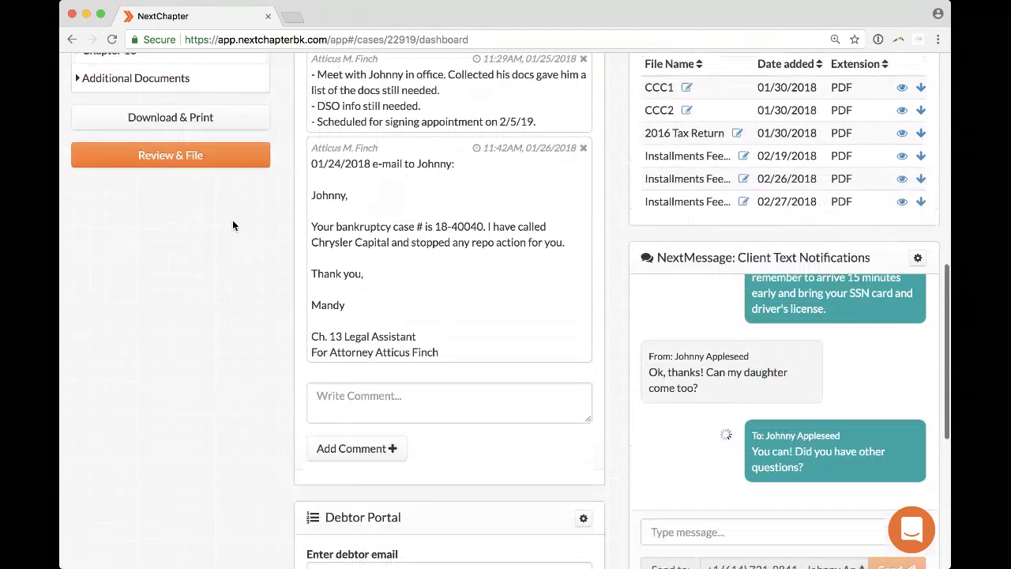
pyautogui.scroll(2, 232, 226)
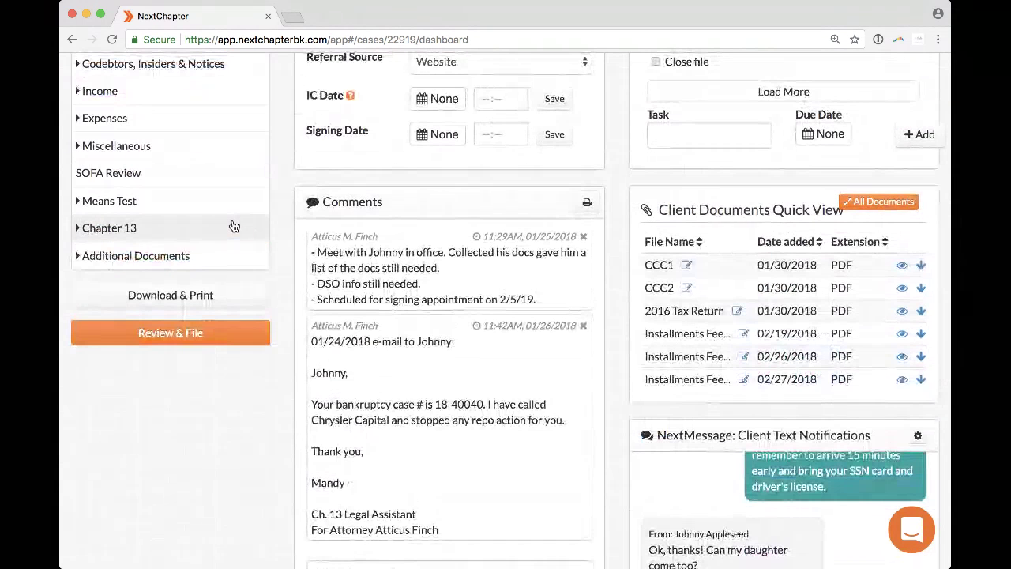
pyautogui.scroll(5, 269, 162)
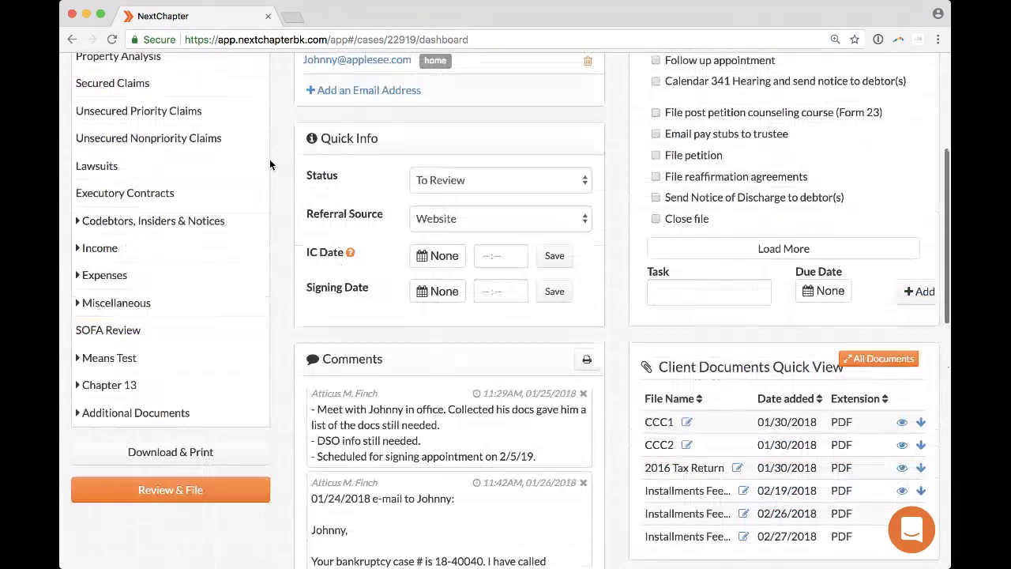
pyautogui.scroll(3, 270, 163)
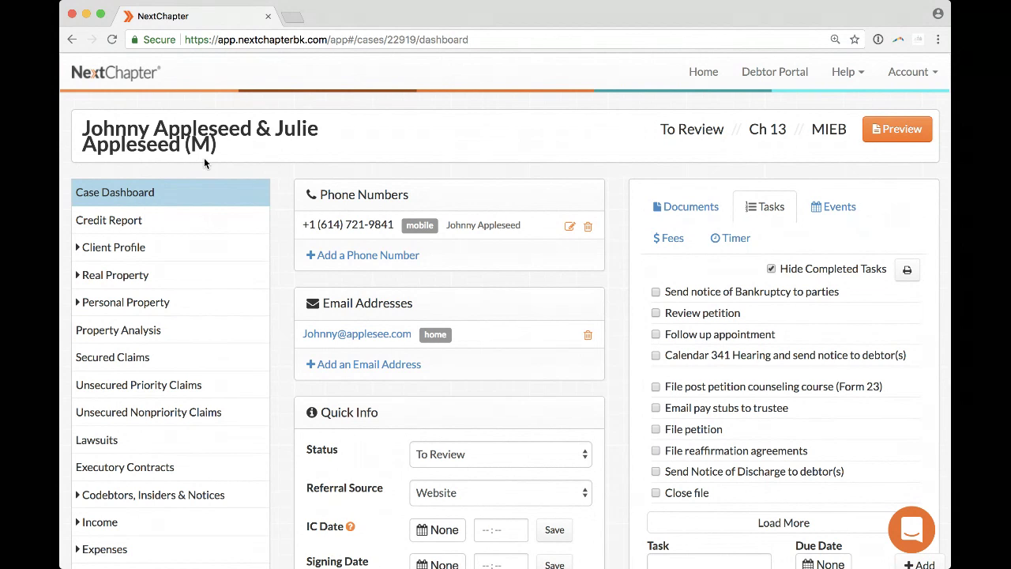
pyautogui.scroll(-1, 208, 350)
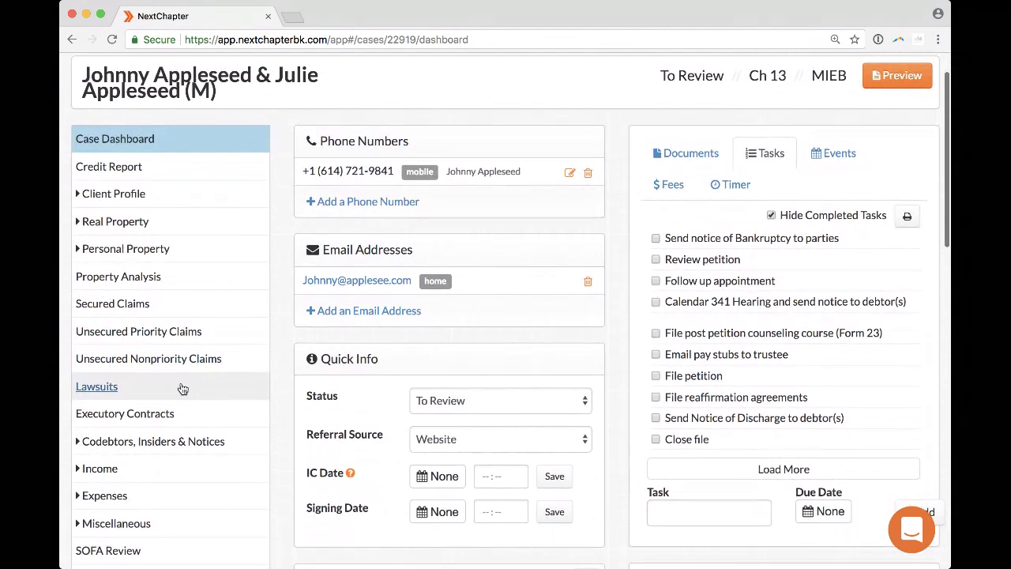
# Open the case's Lawsuits page and select its full page address.
pyautogui.click(182, 387)
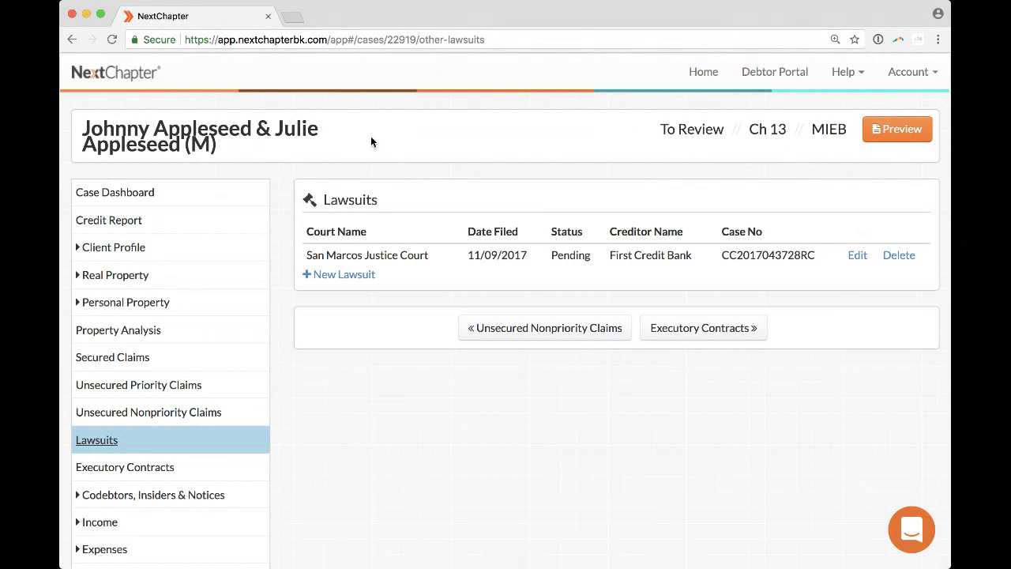
pyautogui.click(531, 40)
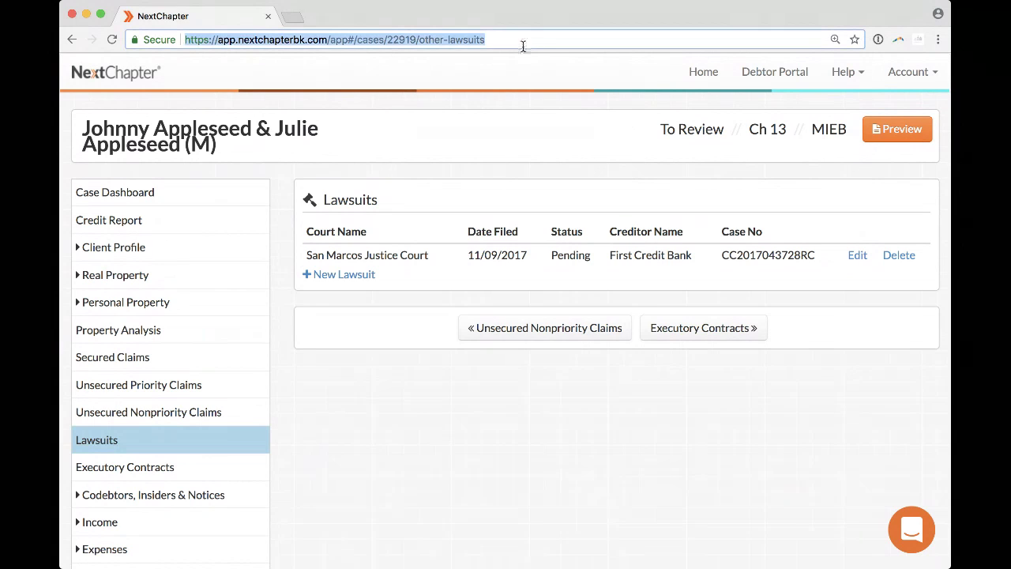
pyautogui.press('super+Tab')
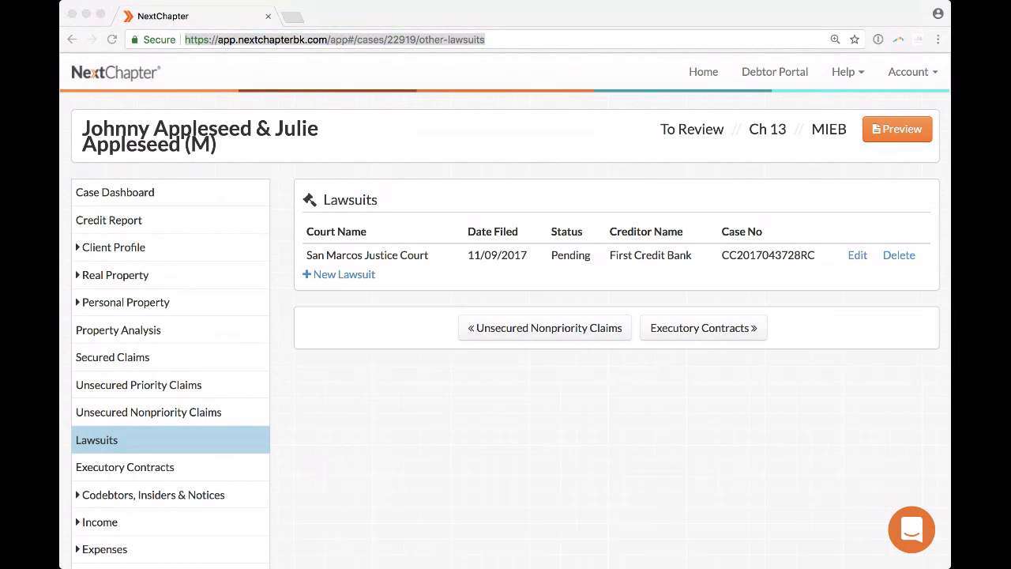
pyautogui.press('super+Tab')
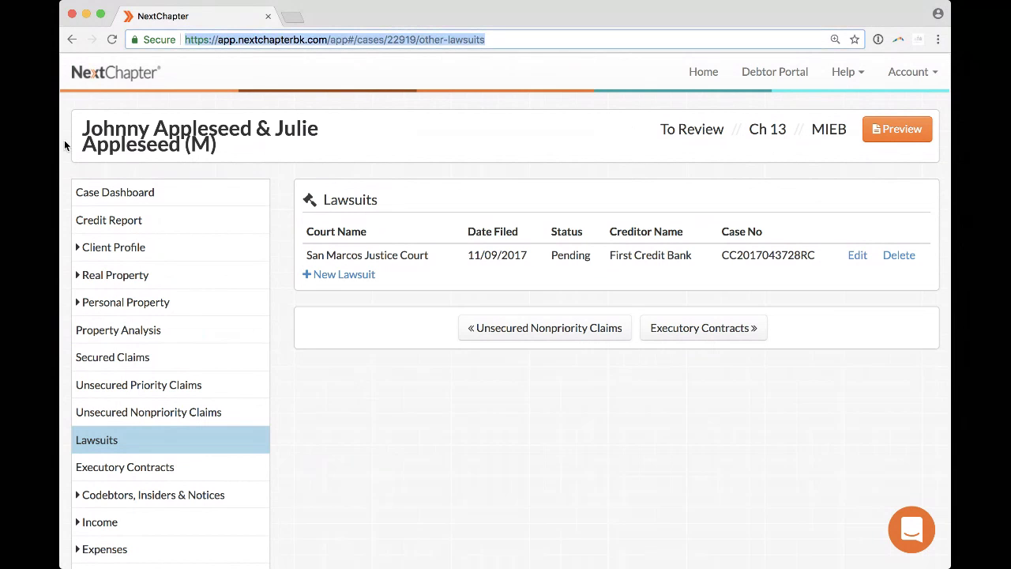
# Inspect the address parts, case number 22919 and other-lawsuits, then expand the Income section.
pyautogui.click(370, 39)
pyautogui.doubleClick(401, 39)
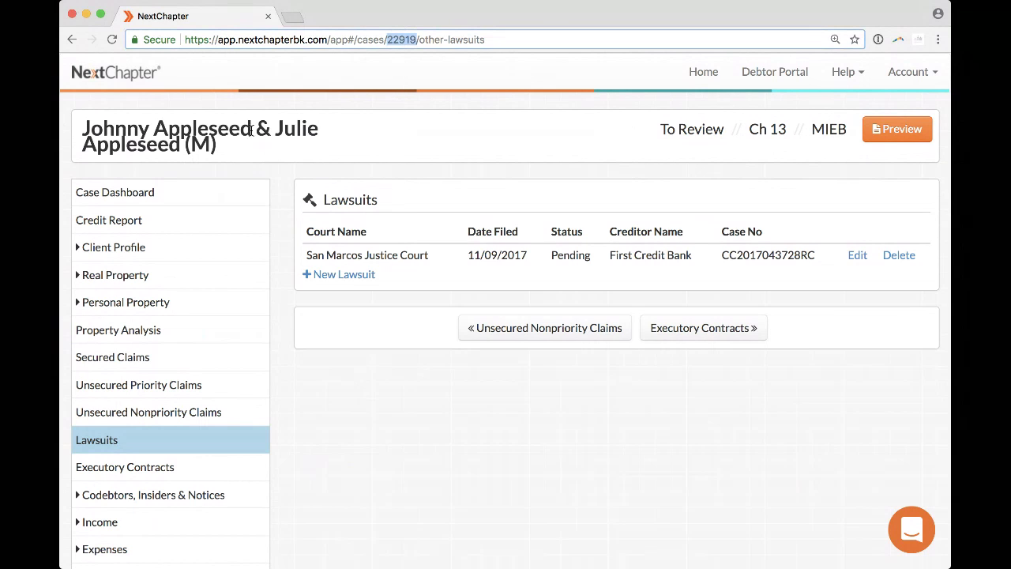
pyautogui.click(450, 41)
pyautogui.moveTo(419, 41); pyautogui.dragTo(491, 41)
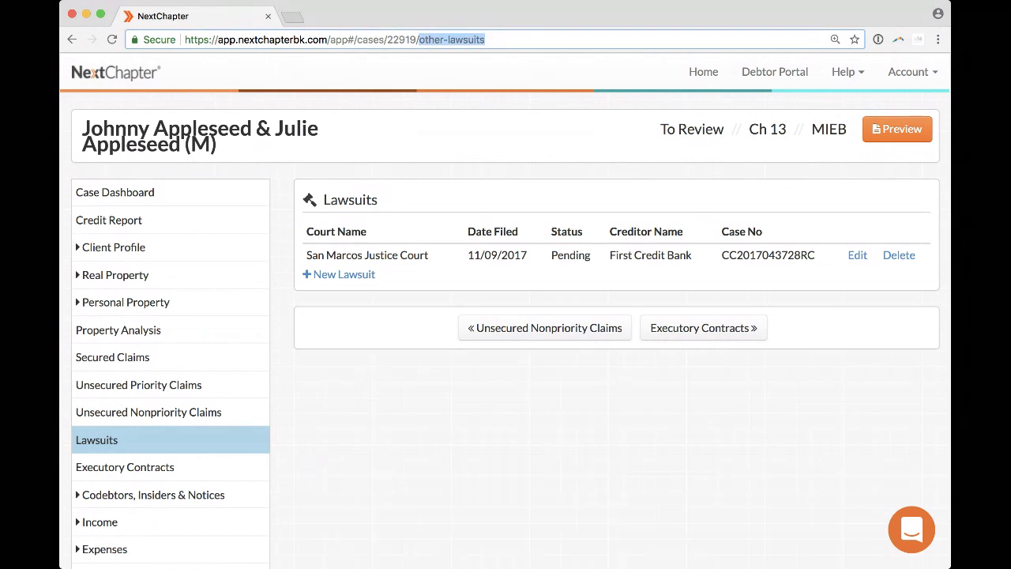
pyautogui.click(519, 43)
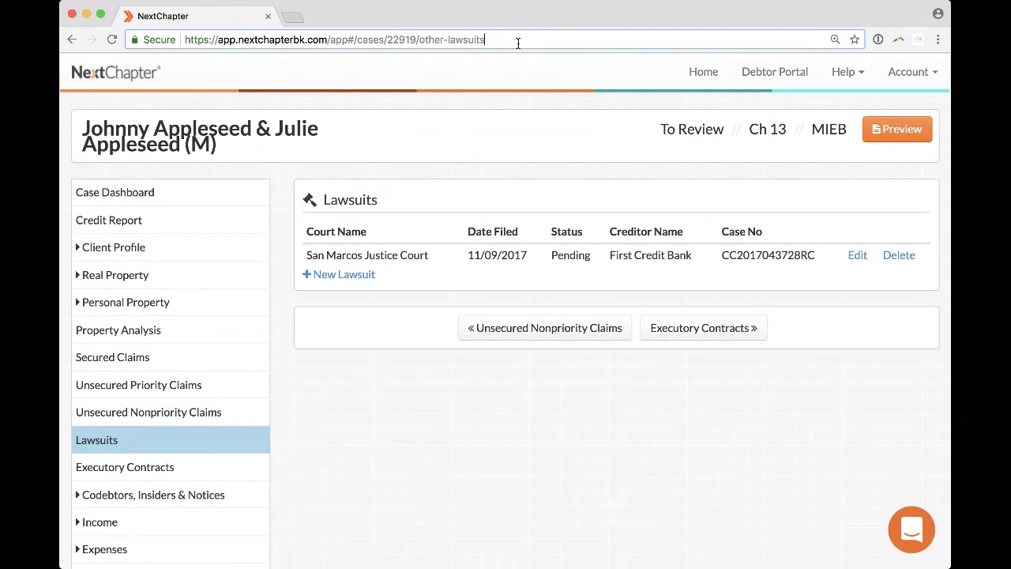
pyautogui.press('super+a')
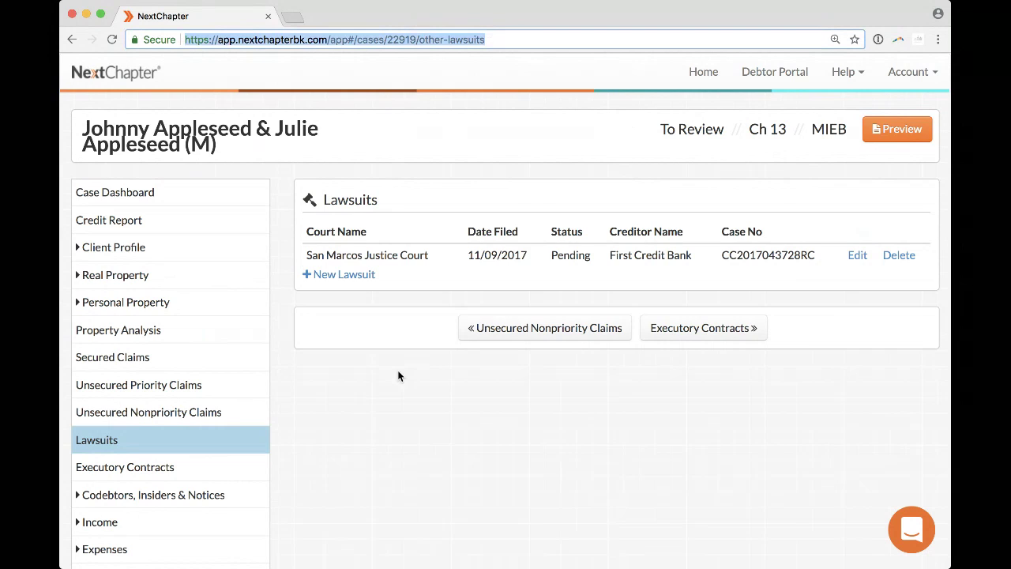
pyautogui.scroll(-2, 397, 376)
pyautogui.click(132, 462)
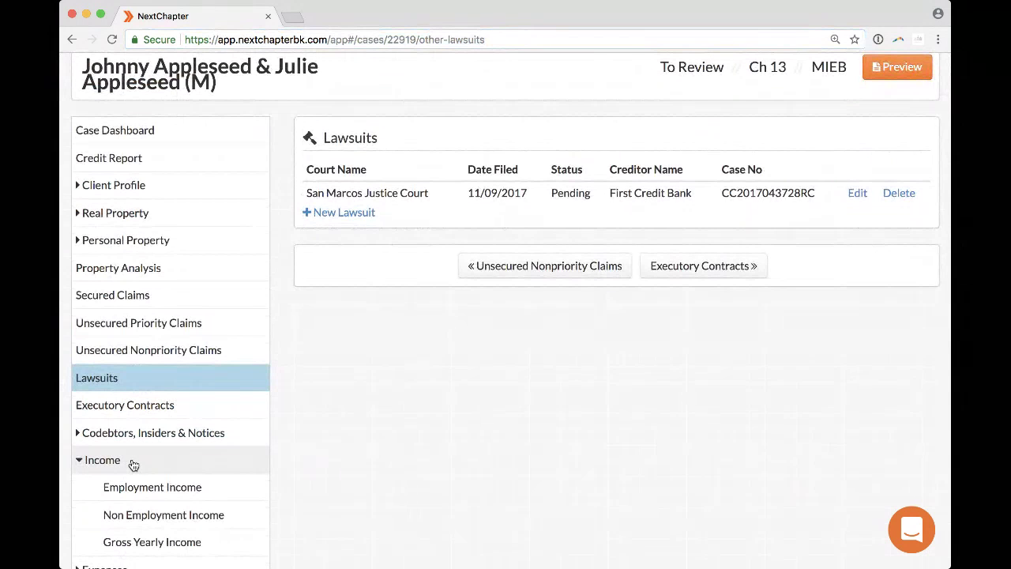
# Change Debtor 1's Home Insurance expense from 0.00 to 60 on the Home expenses page.
pyautogui.scroll(-2, 133, 464)
pyautogui.click(120, 477)
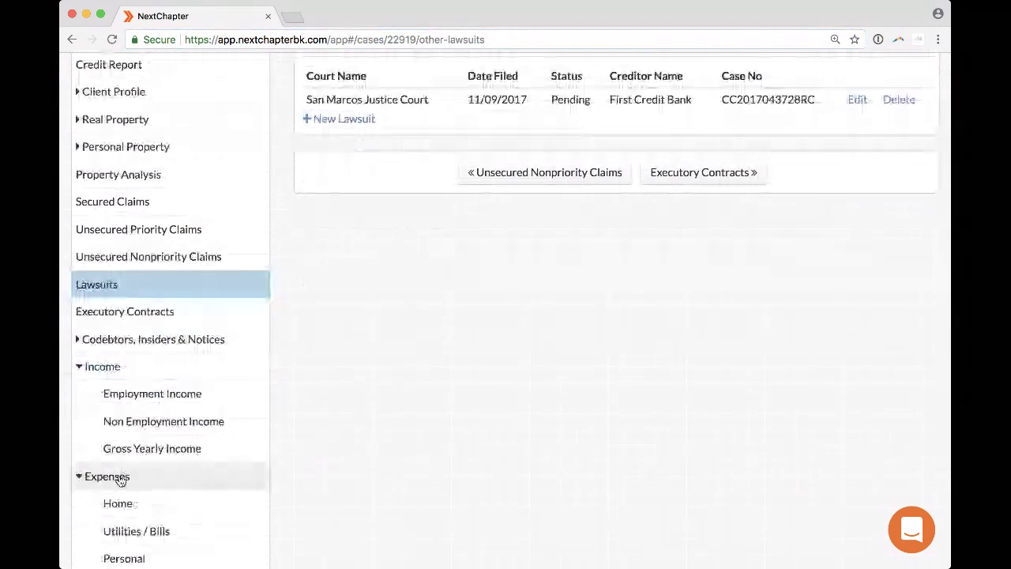
pyautogui.click(118, 503)
pyautogui.moveTo(598, 305); pyautogui.dragTo(538, 306)
pyautogui.write('60')
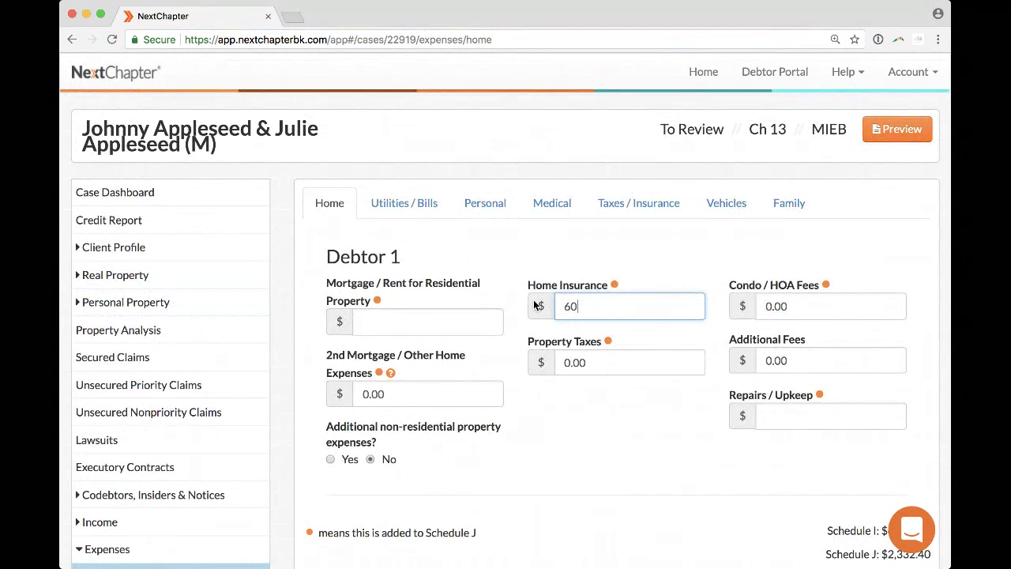
pyautogui.click(640, 410)
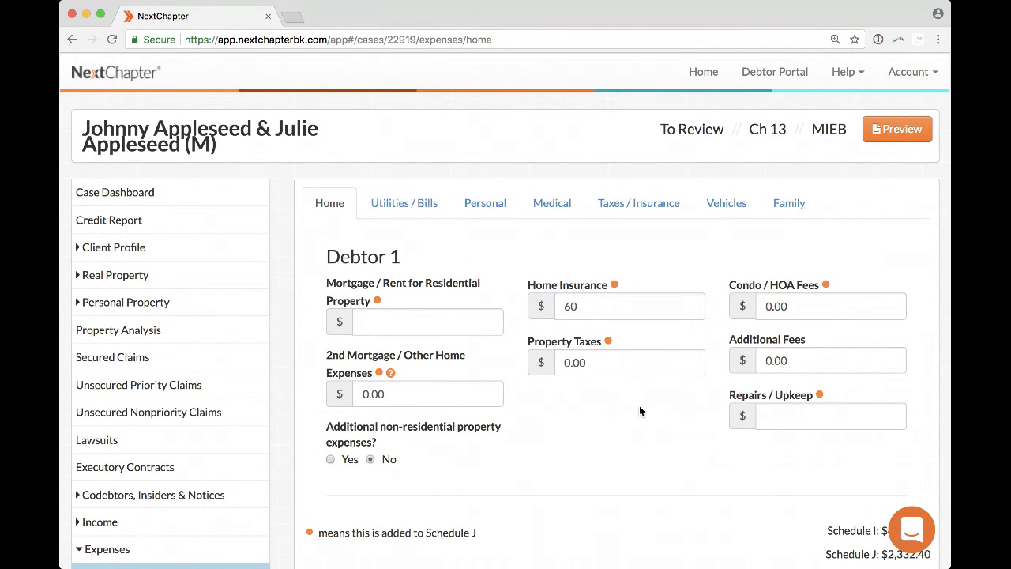
# Collapse the expense categories and expand the additional documents options in the sidebar.
pyautogui.click(842, 355)
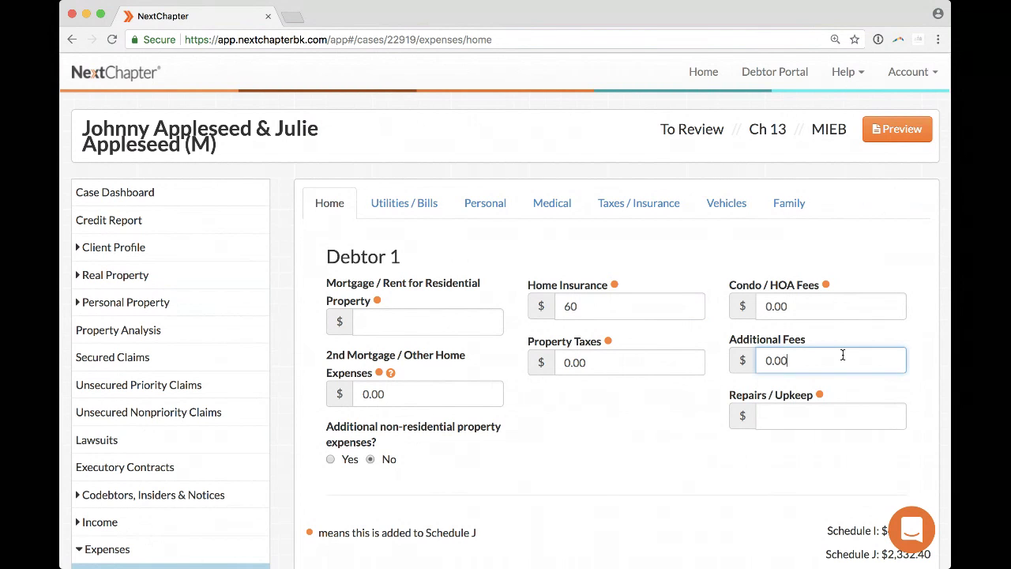
pyautogui.scroll(-2, 843, 355)
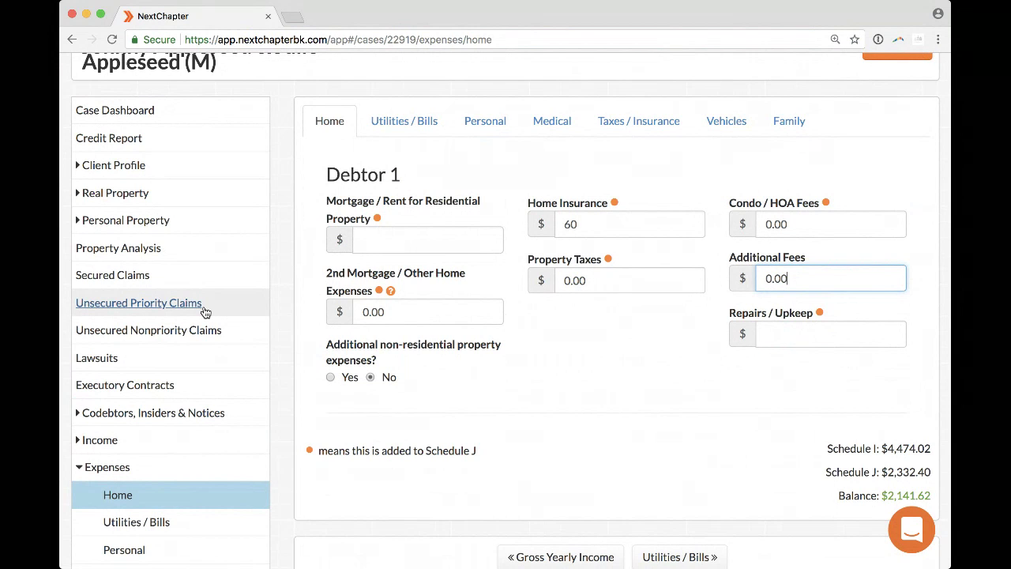
pyautogui.scroll(1, 205, 312)
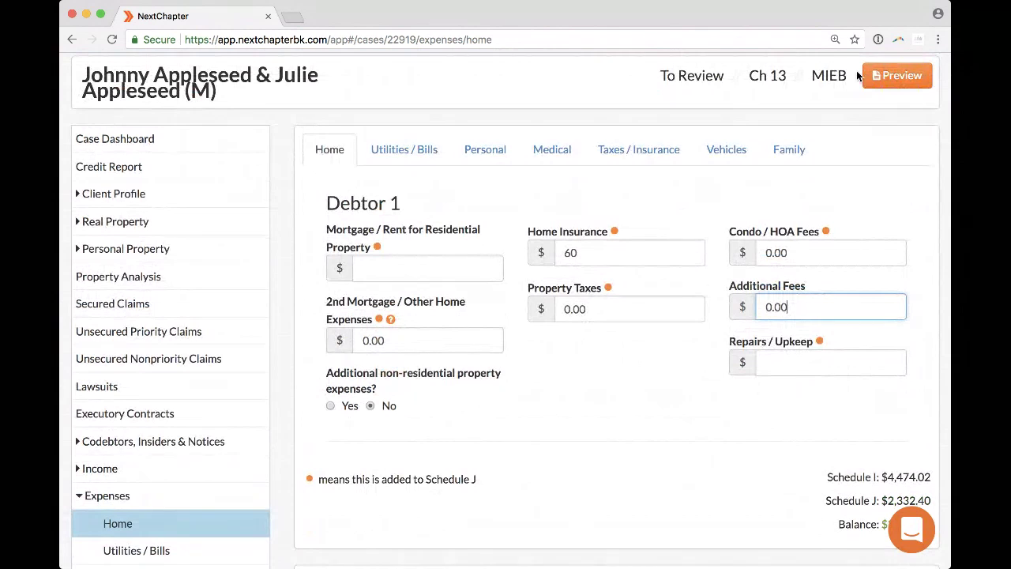
pyautogui.click(158, 496)
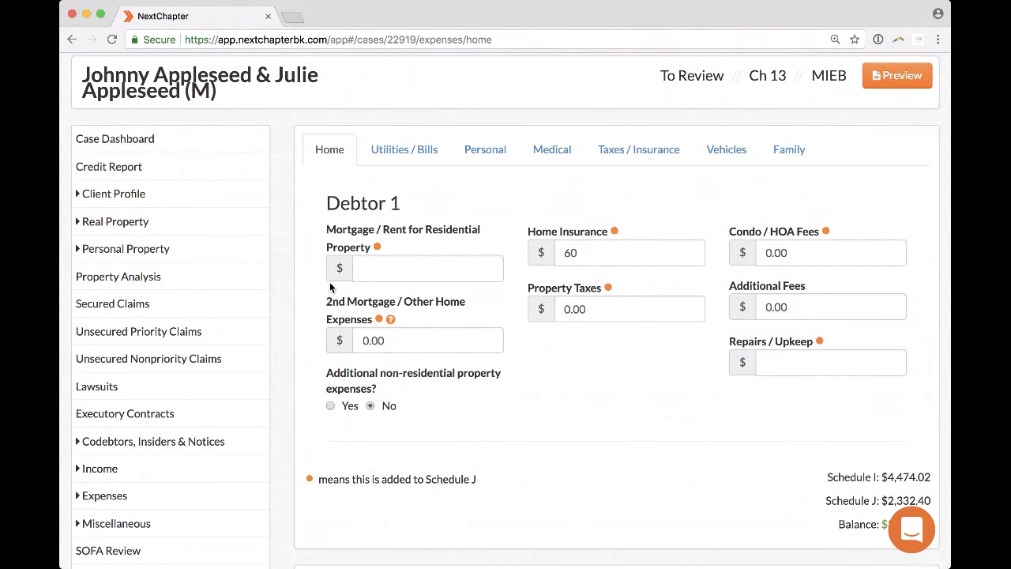
pyautogui.scroll(-3, 278, 282)
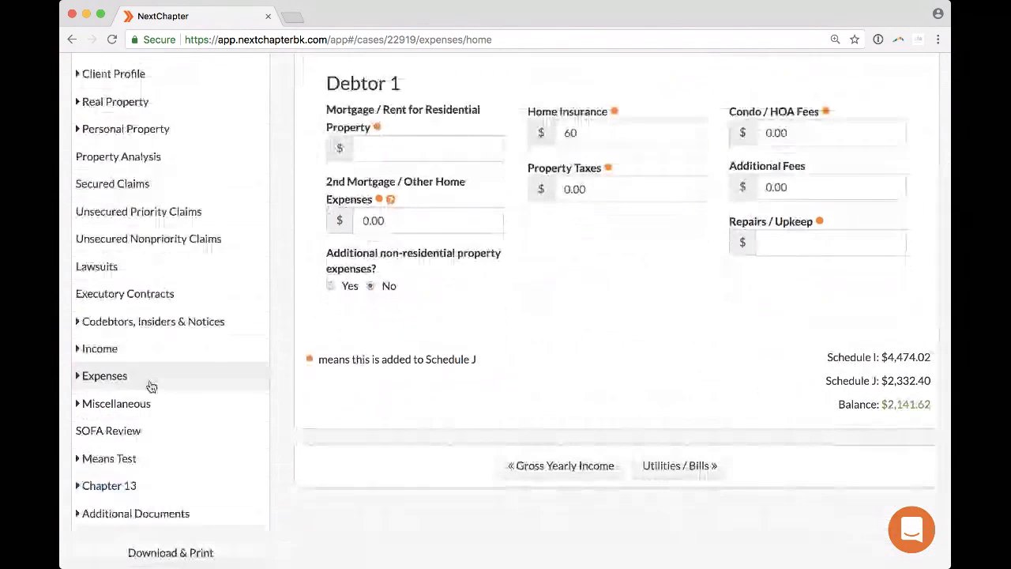
pyautogui.click(124, 511)
pyautogui.scroll(-2, 119, 518)
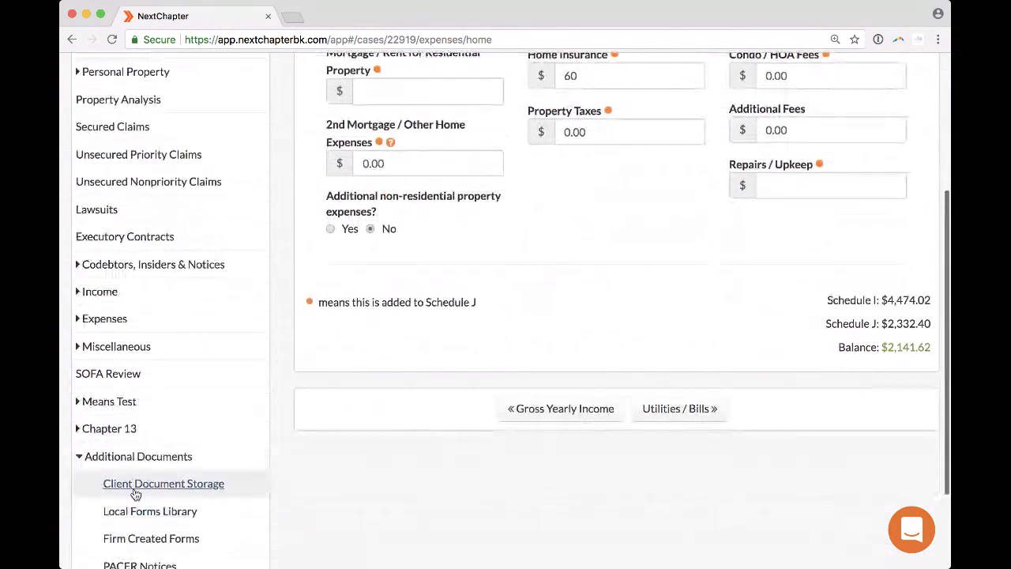
# Open Client Document Storage, preview the CCC1 attachment, then close the preview.
pyautogui.click(106, 548)
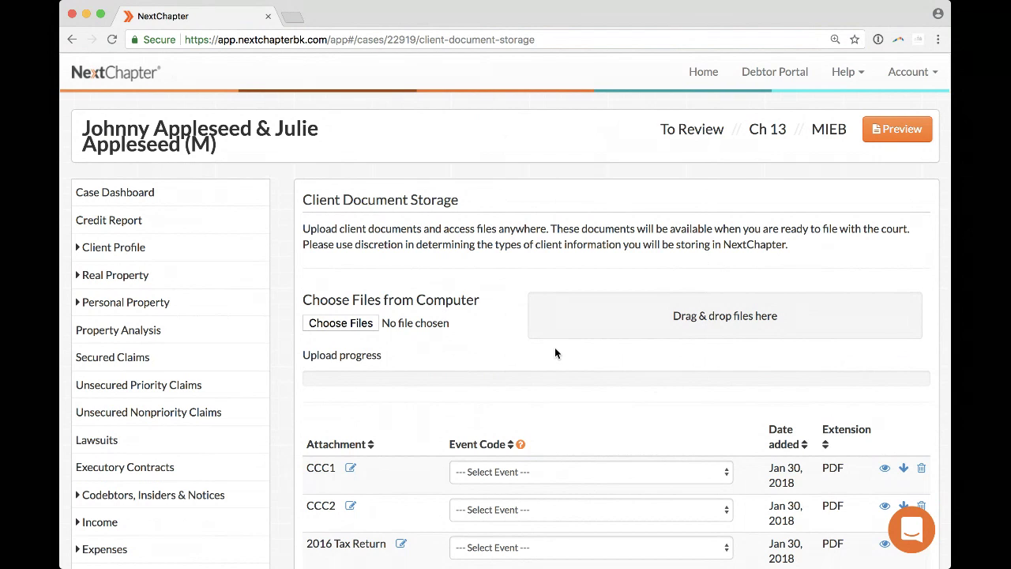
pyautogui.scroll(-5, 555, 353)
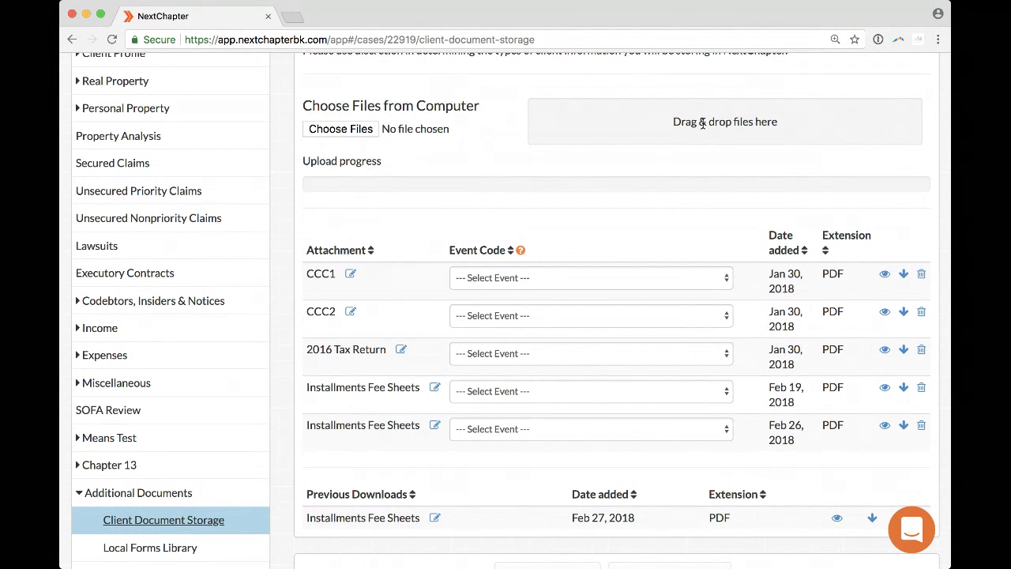
pyautogui.click(885, 276)
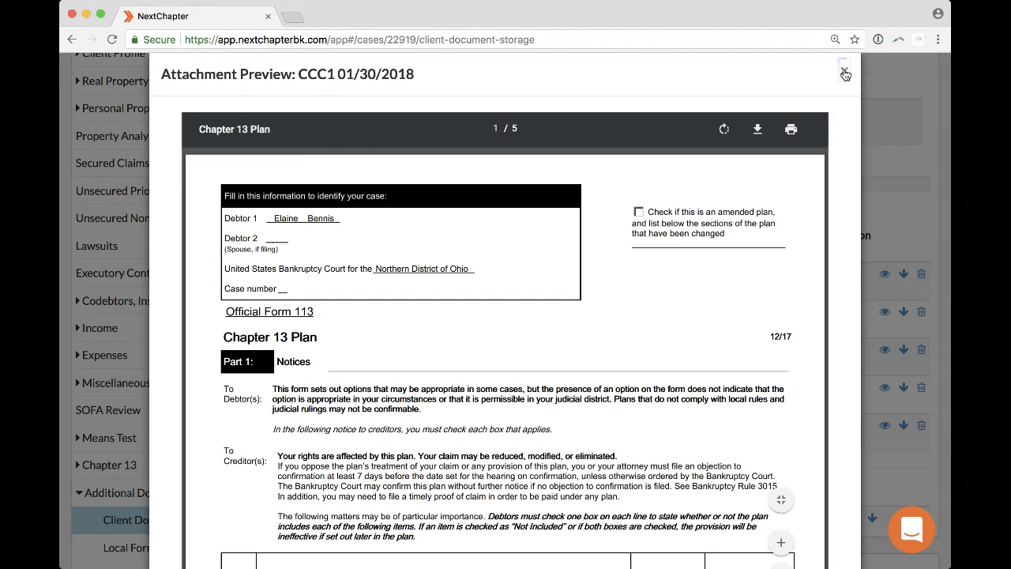
pyautogui.click(845, 73)
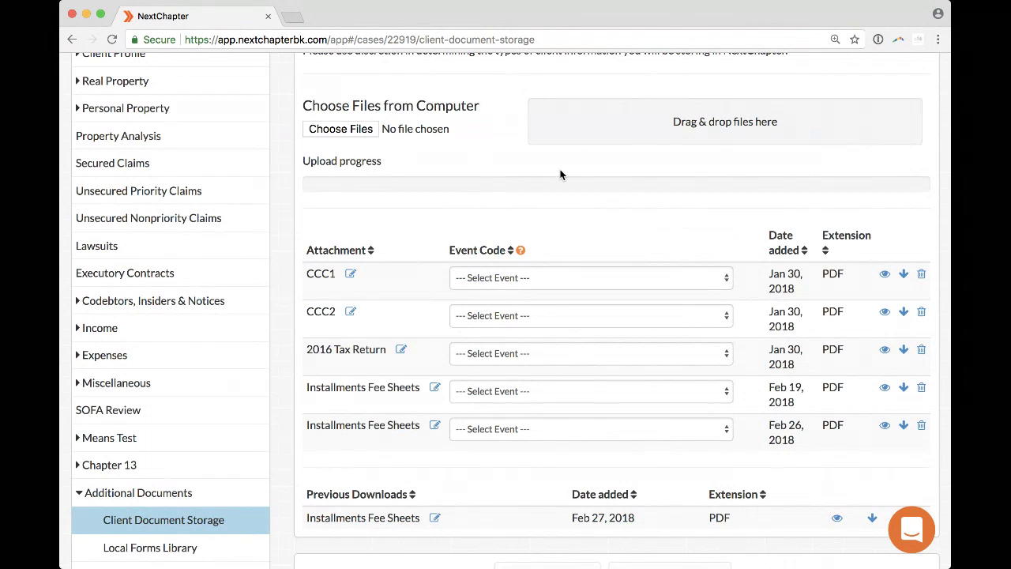
pyautogui.scroll(2, 560, 173)
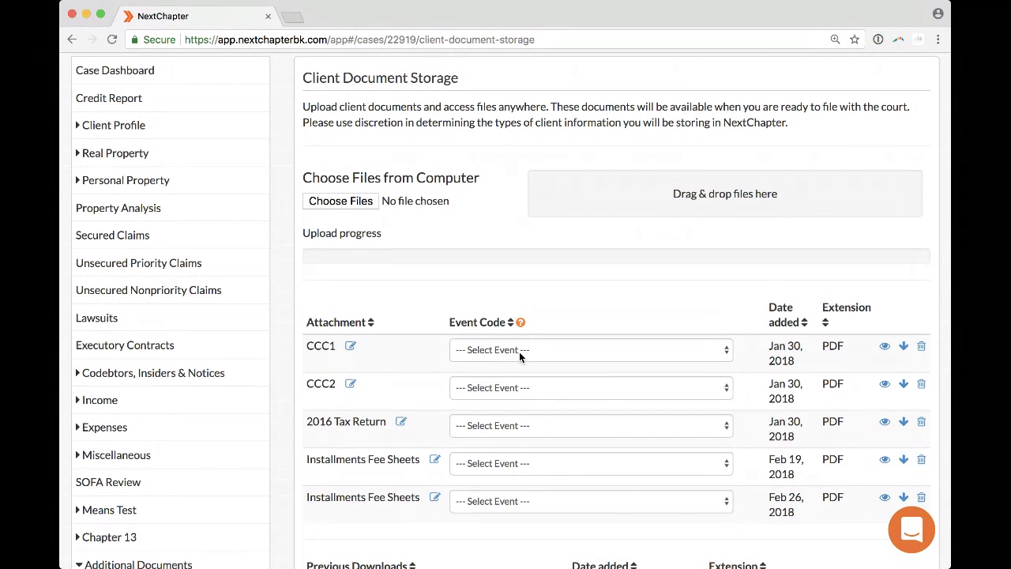
# Tag CCC1 with the Certificate of Budget and Credit Counseling Course event code and review the petition forms.
pyautogui.click(556, 353)
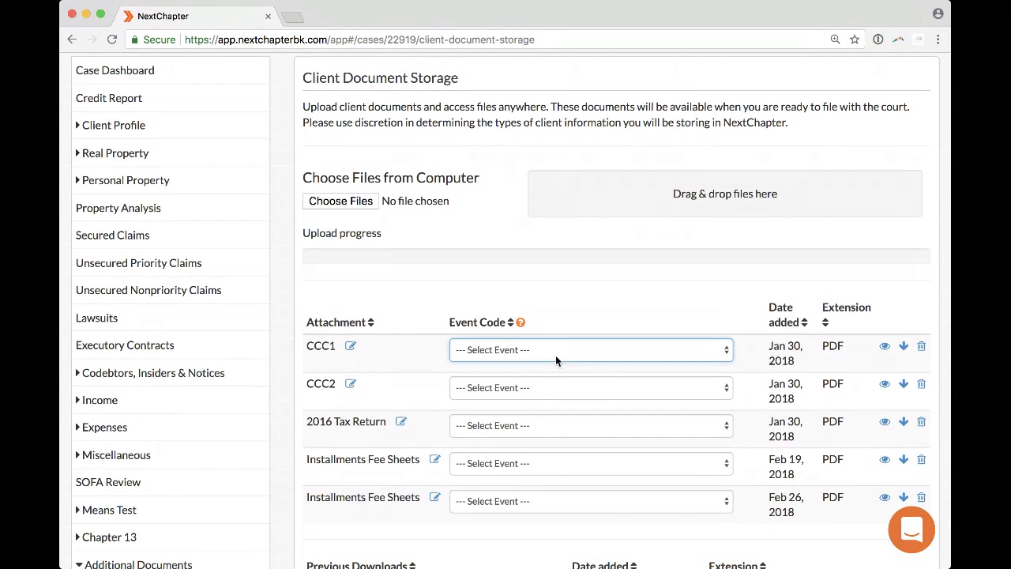
pyautogui.click(500, 202)
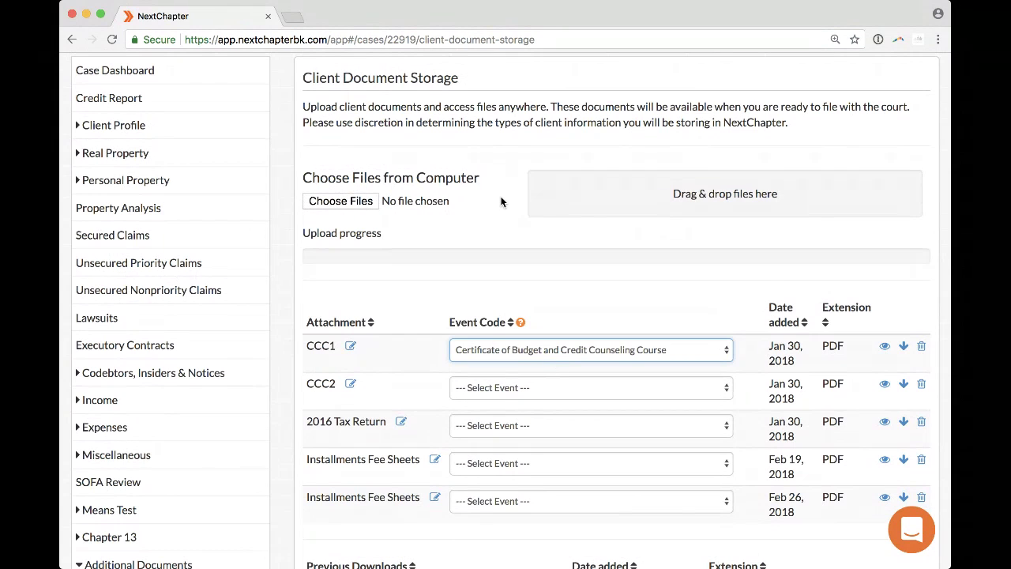
pyautogui.scroll(2, 501, 203)
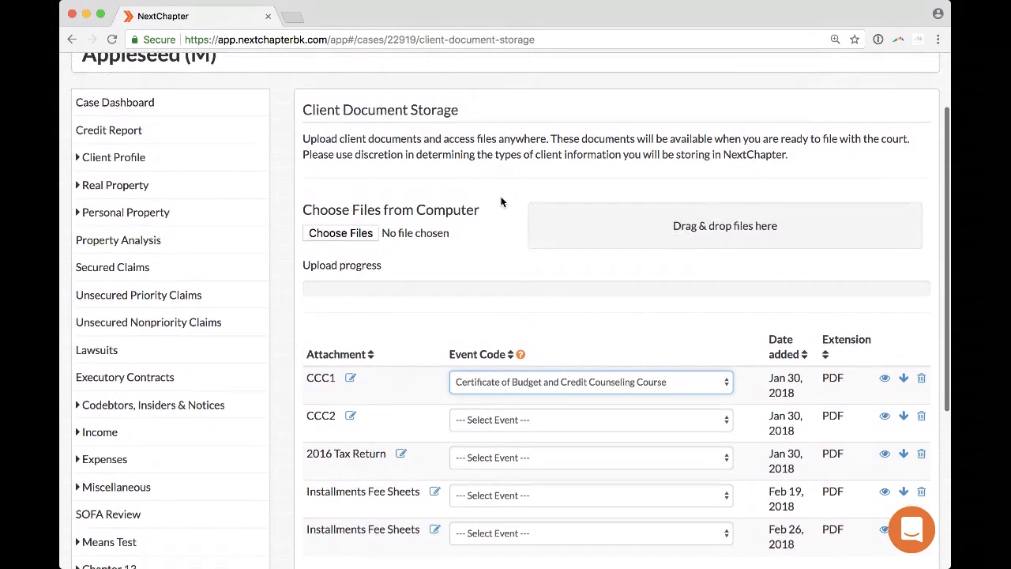
pyautogui.scroll(-1, 501, 202)
pyautogui.scroll(-1, 501, 203)
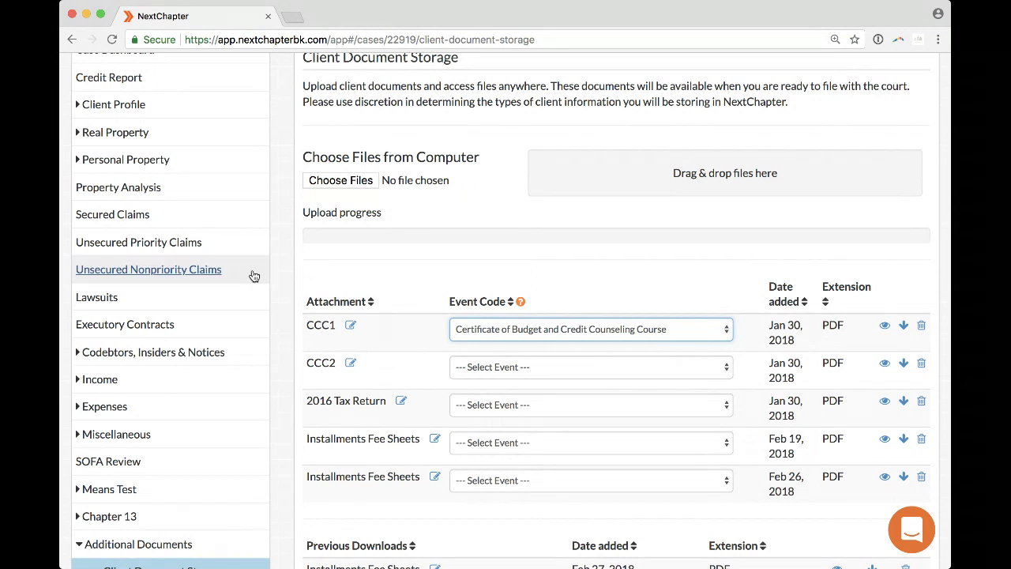
pyautogui.scroll(-3, 164, 371)
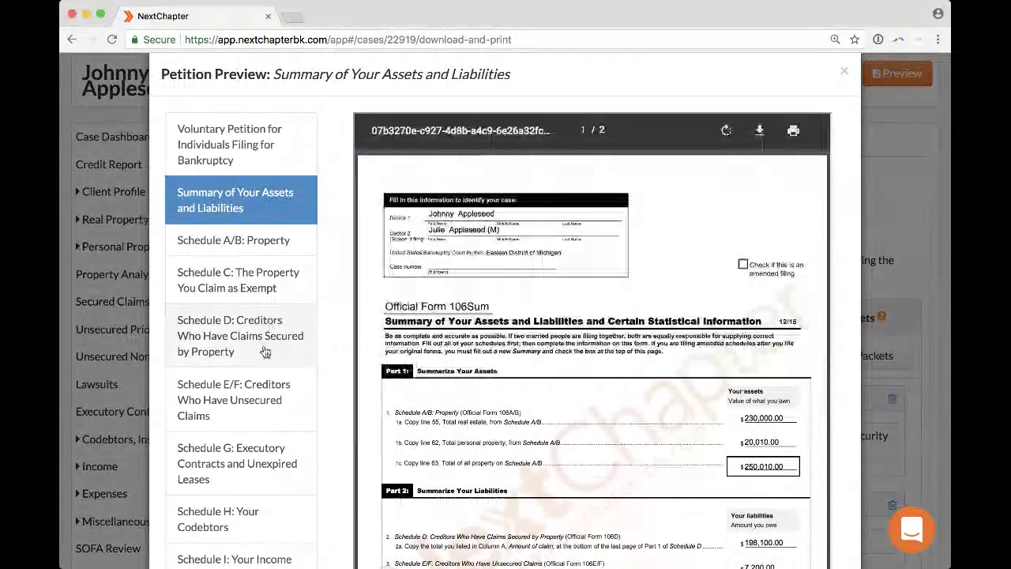
# Remove the Social Security Number and Creditor Matrix Text File packets, leaving only PDF Packet 1, and continue to Download.
pyautogui.press('Escape')
pyautogui.scroll(-2, 602, 411)
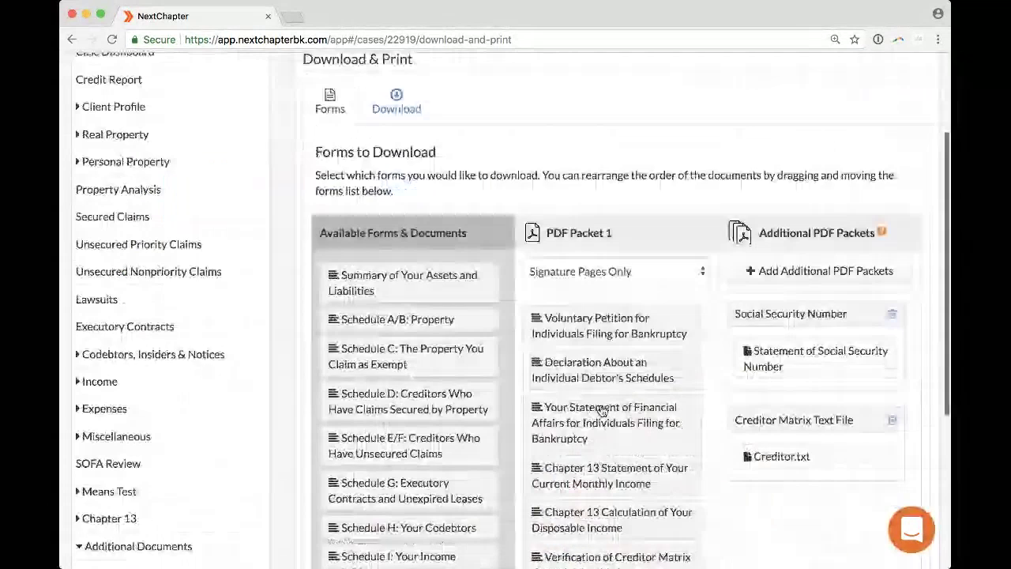
pyautogui.click(891, 313)
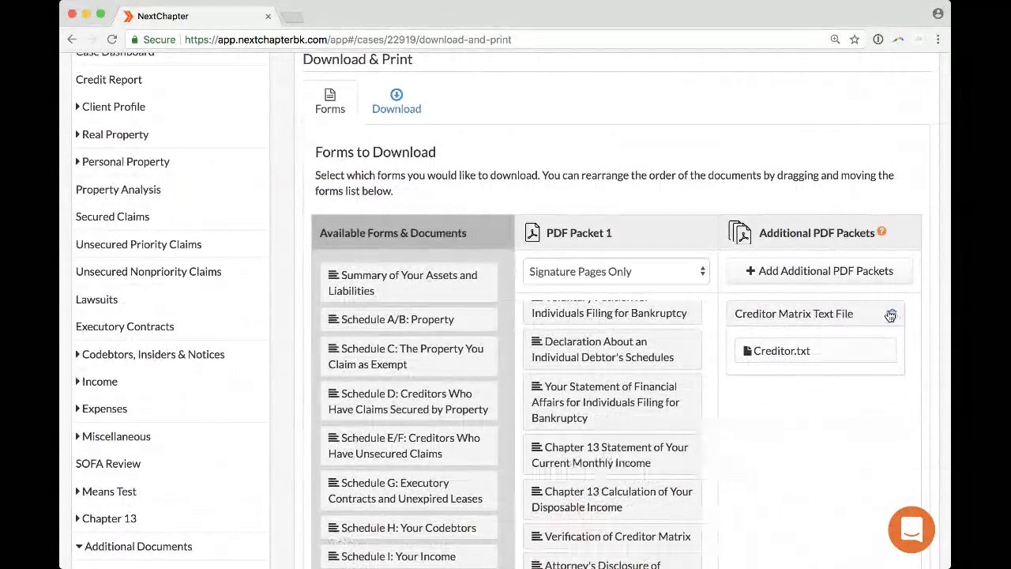
pyautogui.click(891, 315)
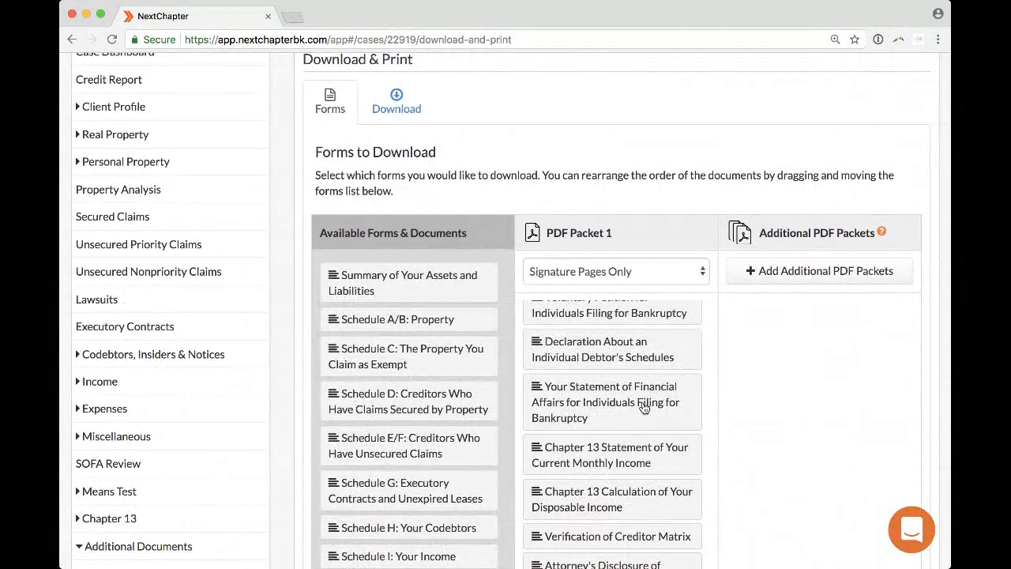
pyautogui.click(397, 103)
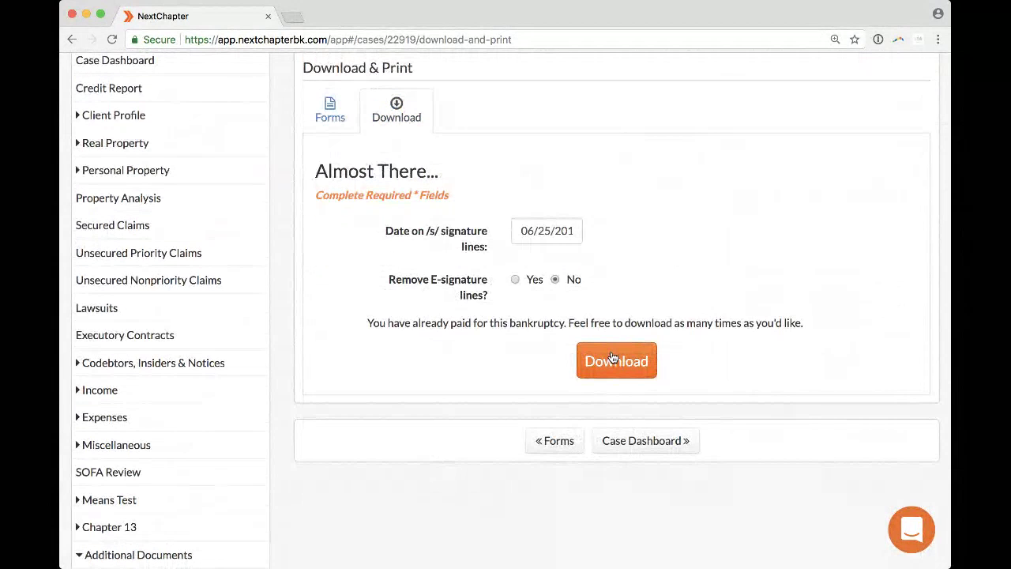
# Review the Almost There download form and collapse the Additional Documents sidebar section.
pyautogui.scroll(2, 206, 147)
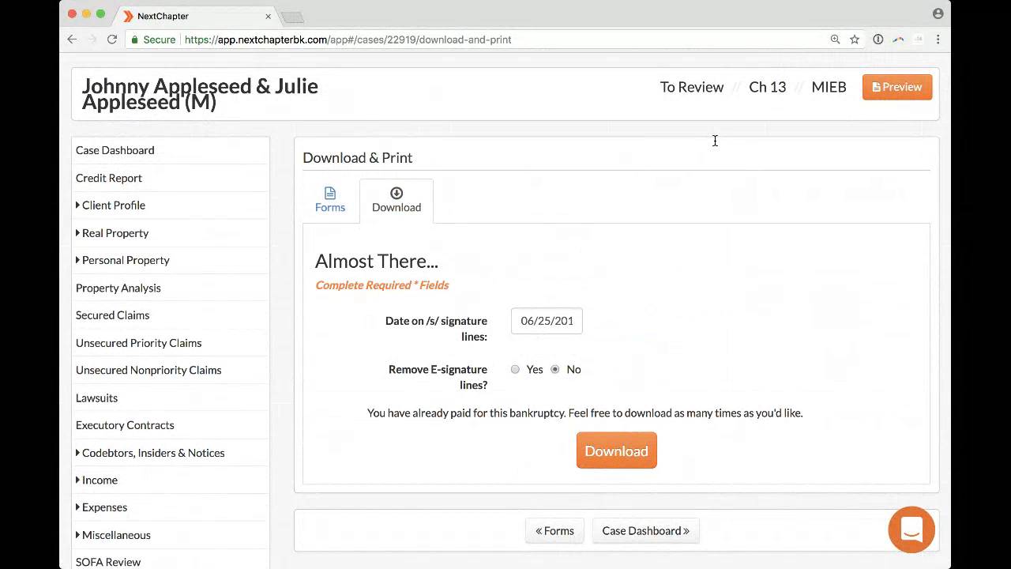
pyautogui.scroll(-2, 715, 140)
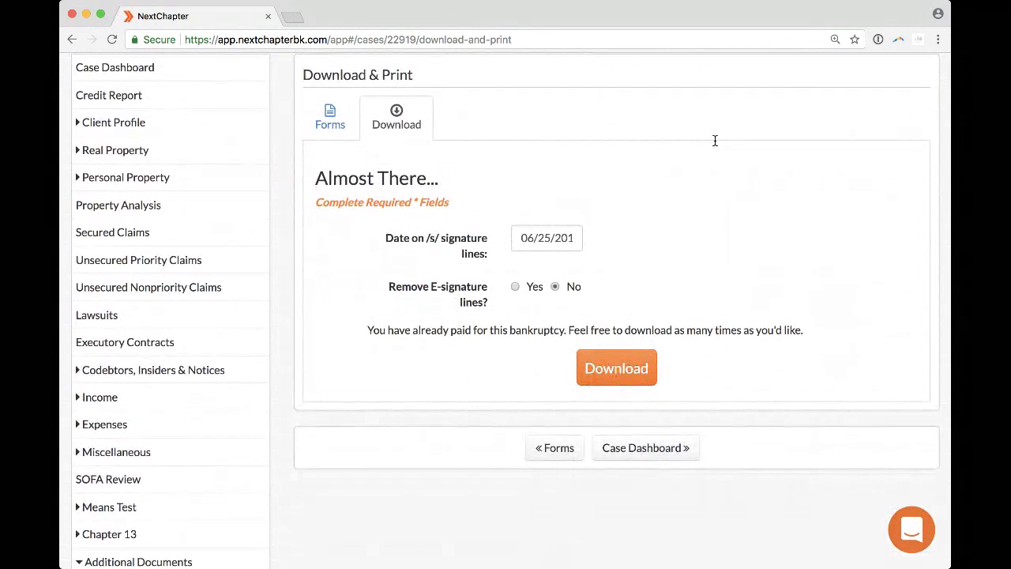
pyautogui.scroll(-1, 715, 140)
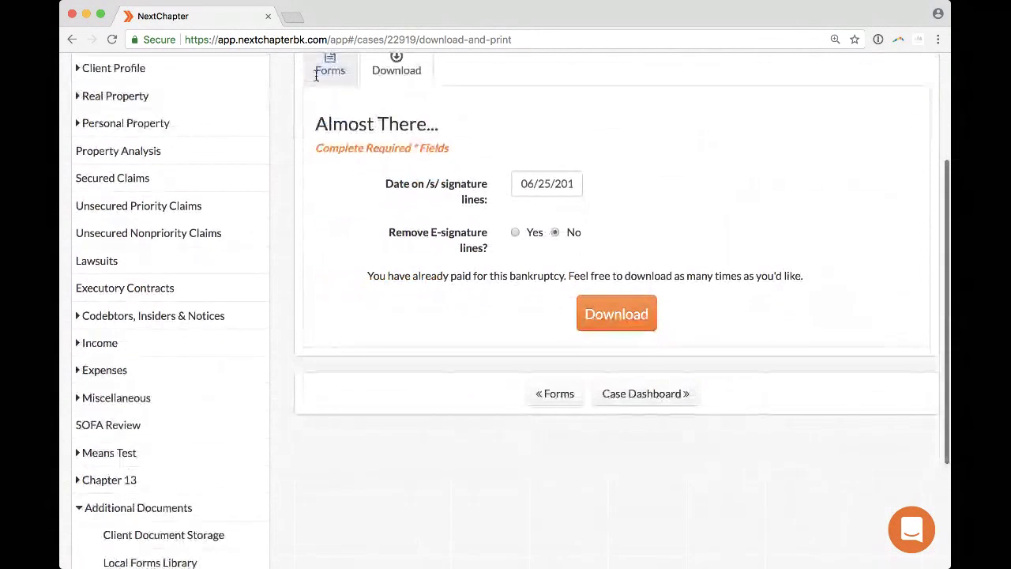
pyautogui.click(179, 514)
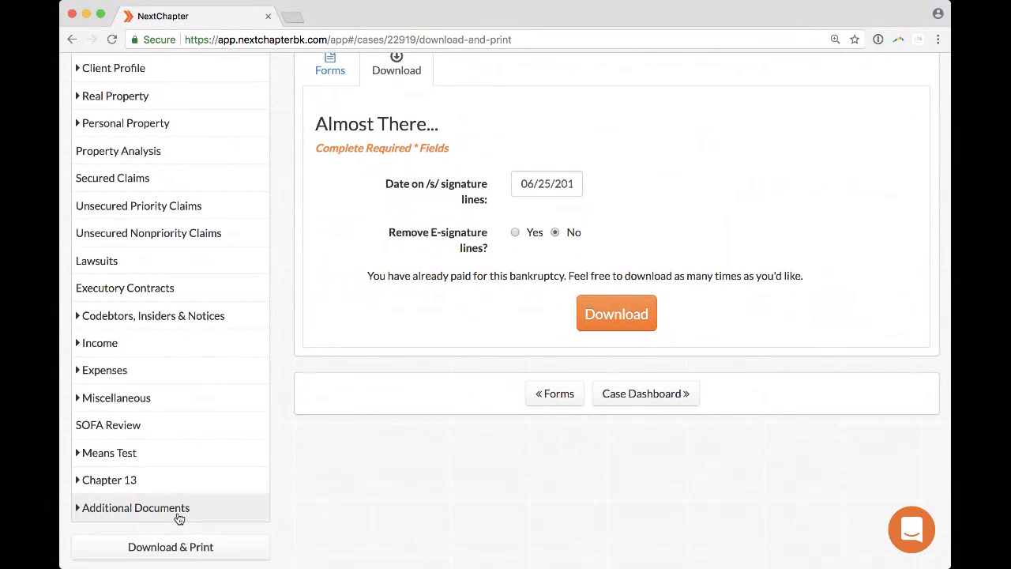